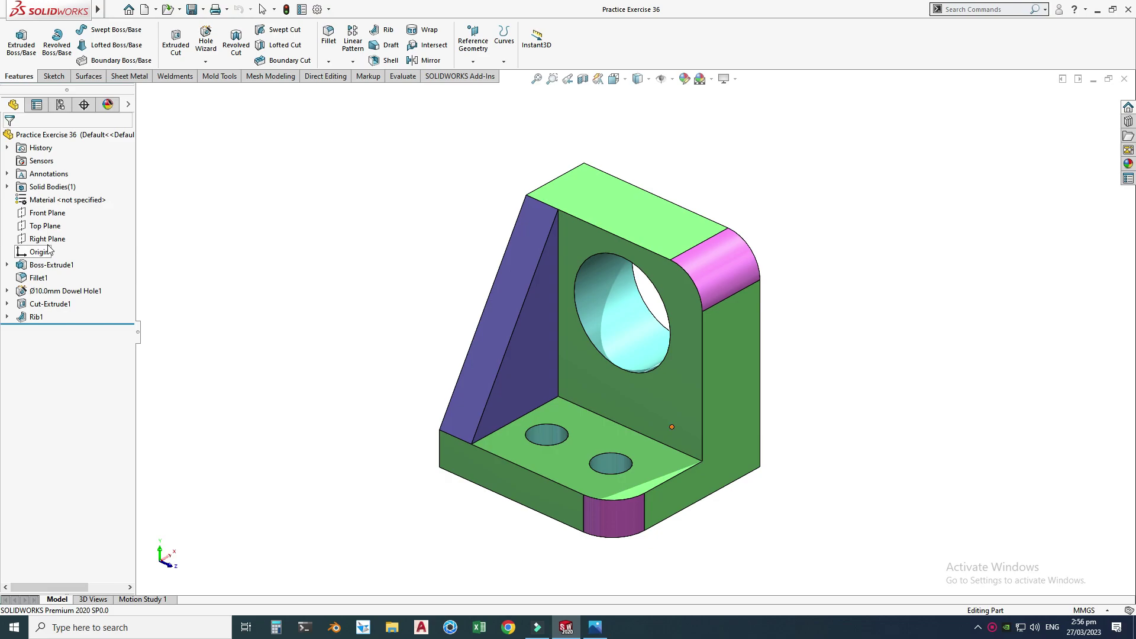
Step: Review the finished bracket's feature history, from the base extrusion through the fillet, dowel holes and cut to the rib
{"action": "left_click", "coordinate": [51, 265]}
{"action": "left_click", "coordinate": [458, 225]}
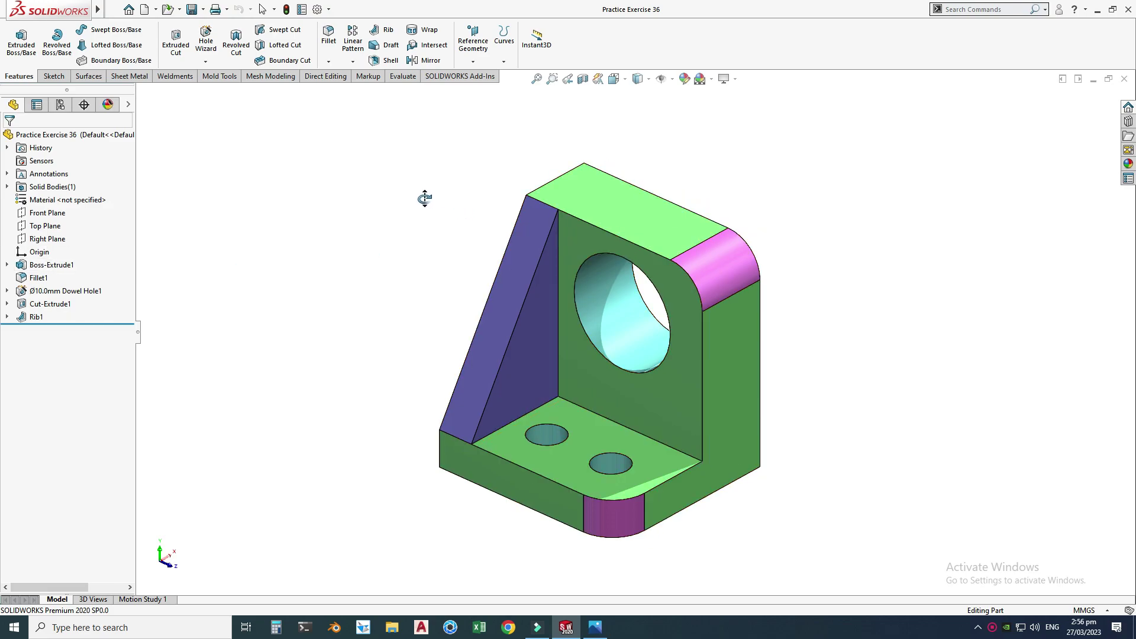
{"action": "left_click", "coordinate": [50, 264]}
{"action": "left_click", "coordinate": [39, 277]}
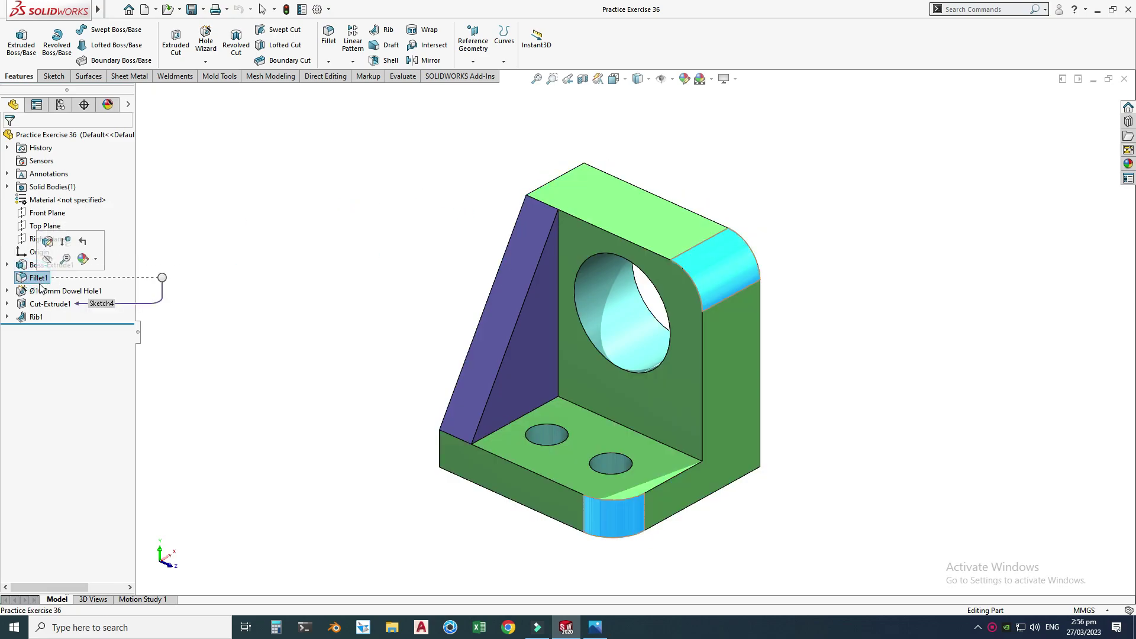
{"action": "left_click", "coordinate": [40, 290]}
{"action": "left_click", "coordinate": [37, 303]}
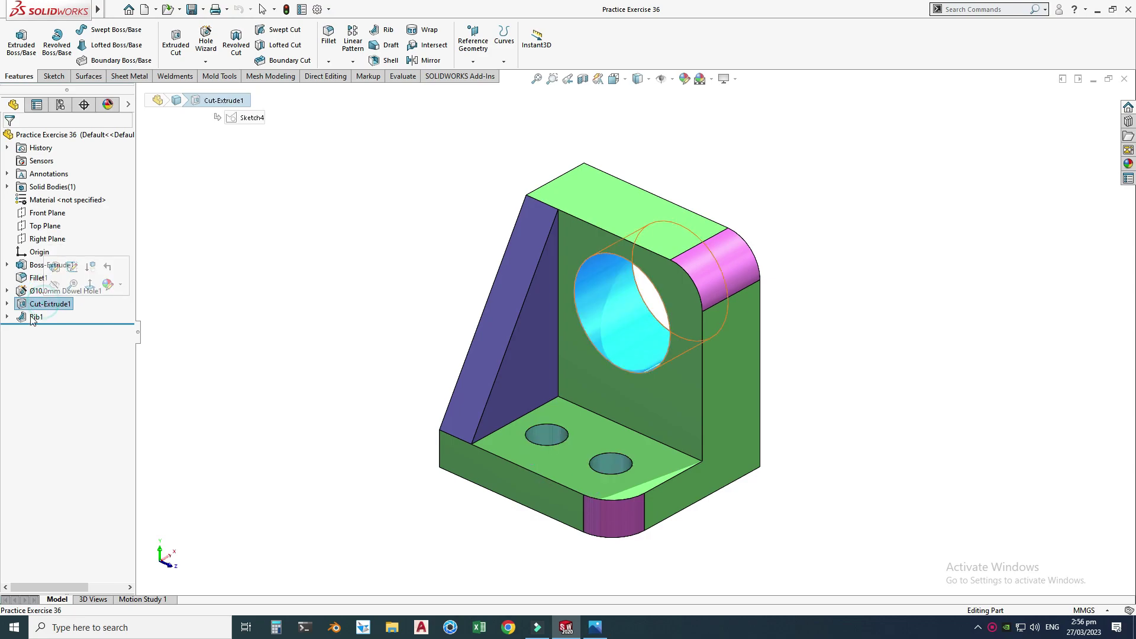
{"action": "left_click", "coordinate": [33, 317]}
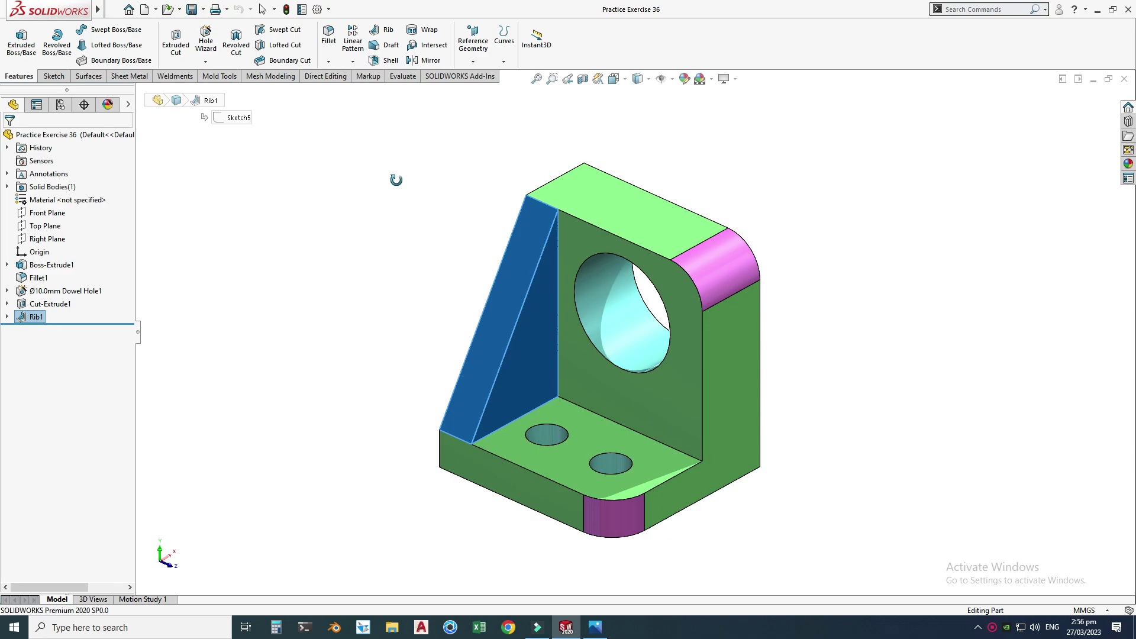
{"action": "key", "text": "Escape"}
{"action": "left_click", "coordinate": [402, 75]}
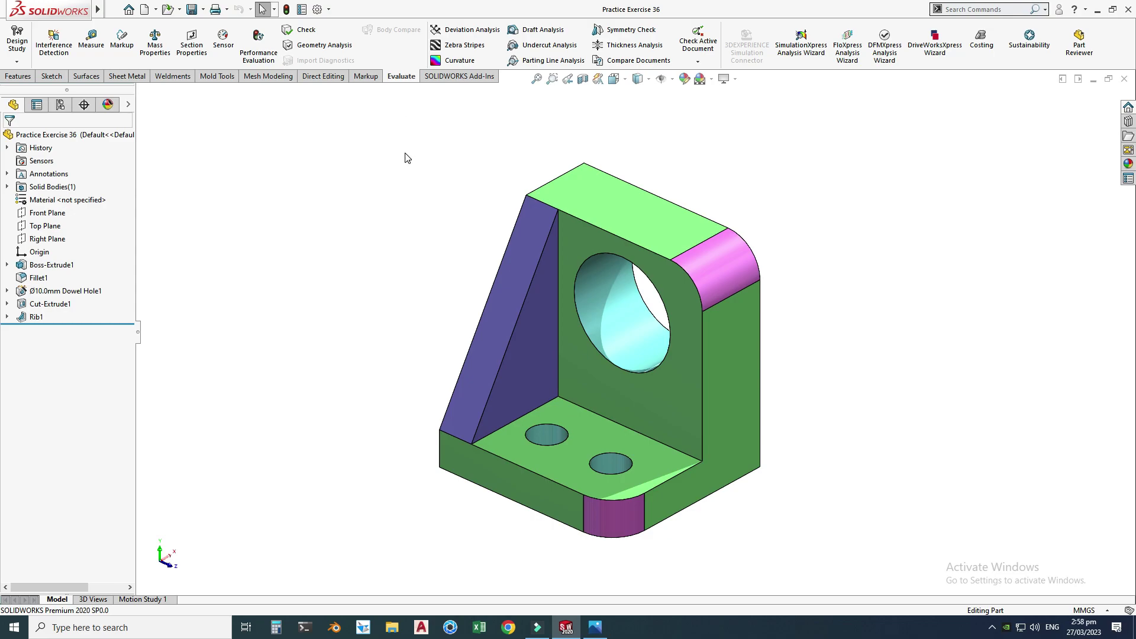
Step: Create a new document from the Part template
{"action": "left_click", "coordinate": [156, 9]}
{"action": "left_click", "coordinate": [164, 26]}
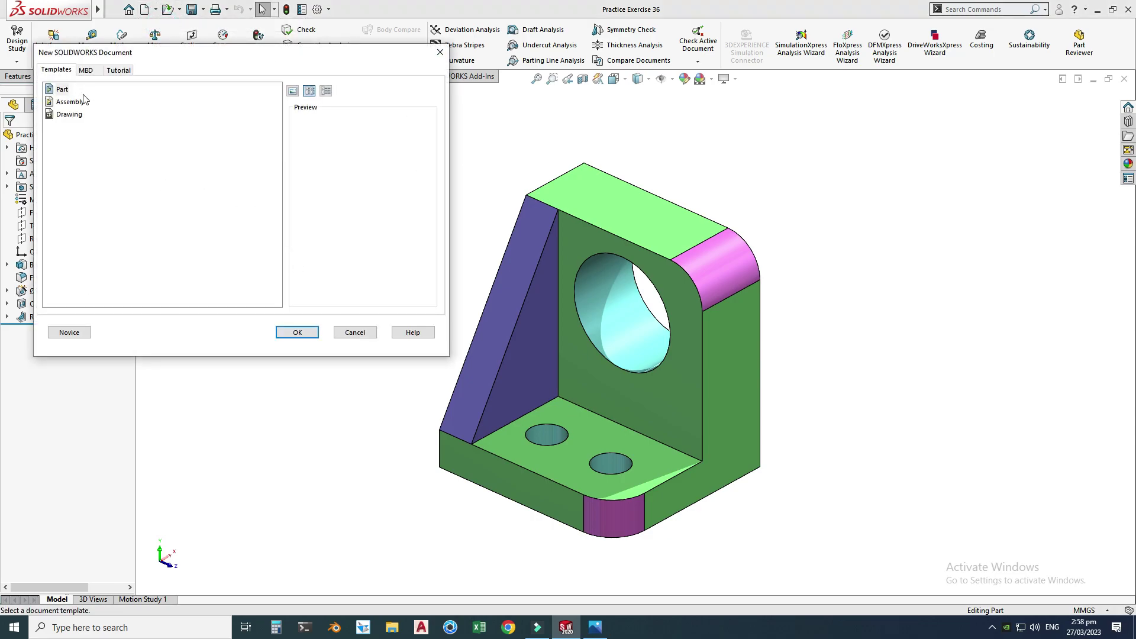
{"action": "left_click", "coordinate": [59, 89]}
{"action": "left_click", "coordinate": [301, 335]}
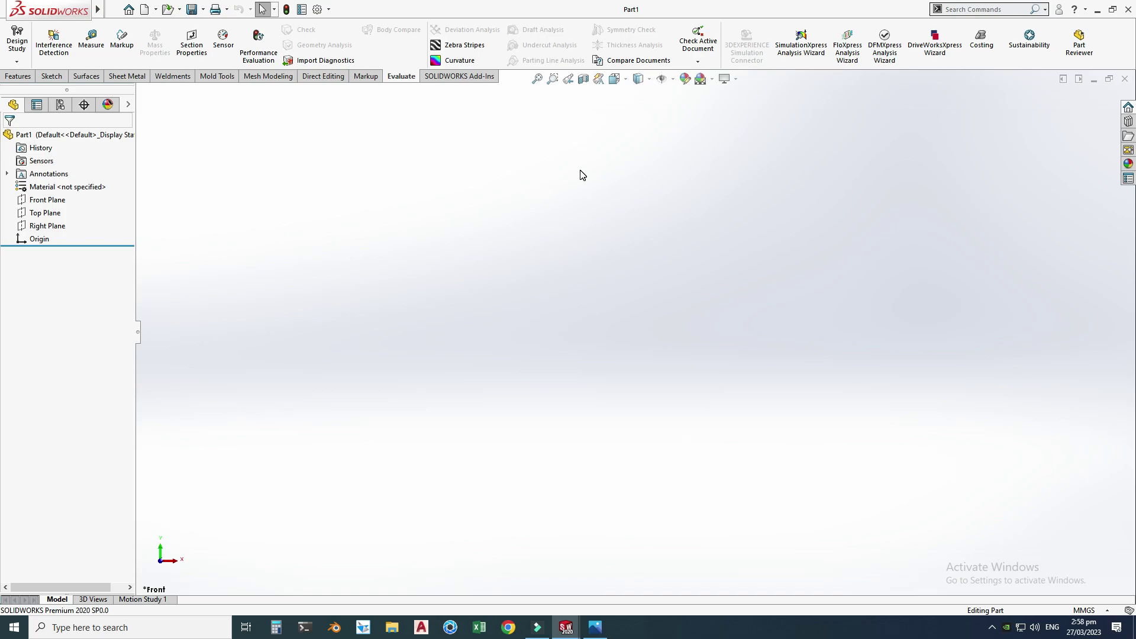
Step: Apply the Plain White scene to the new part and set its units to MMGS (millimeter, gram, second)
{"action": "left_click", "coordinate": [713, 79]}
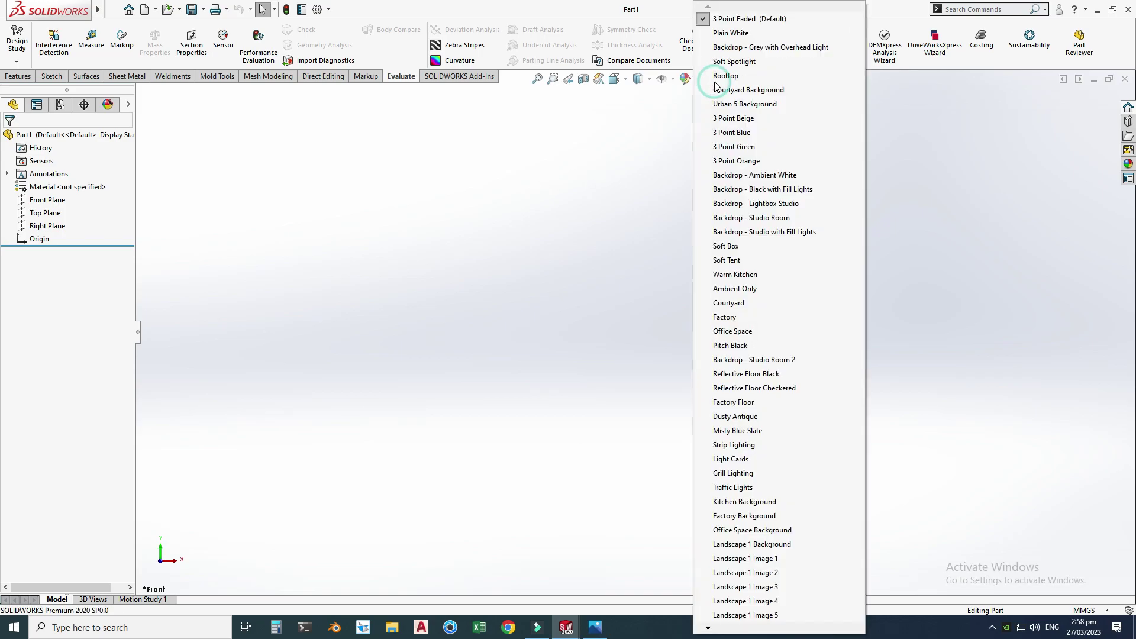
{"action": "left_click", "coordinate": [713, 28]}
{"action": "left_click", "coordinate": [1088, 610]}
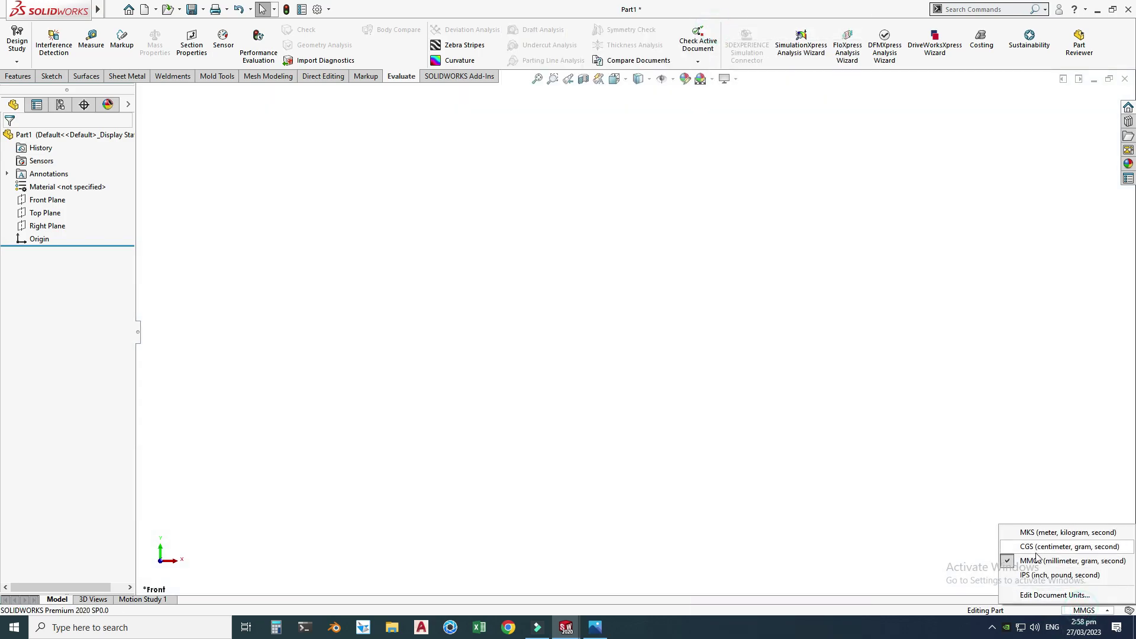
{"action": "left_click", "coordinate": [1059, 562]}
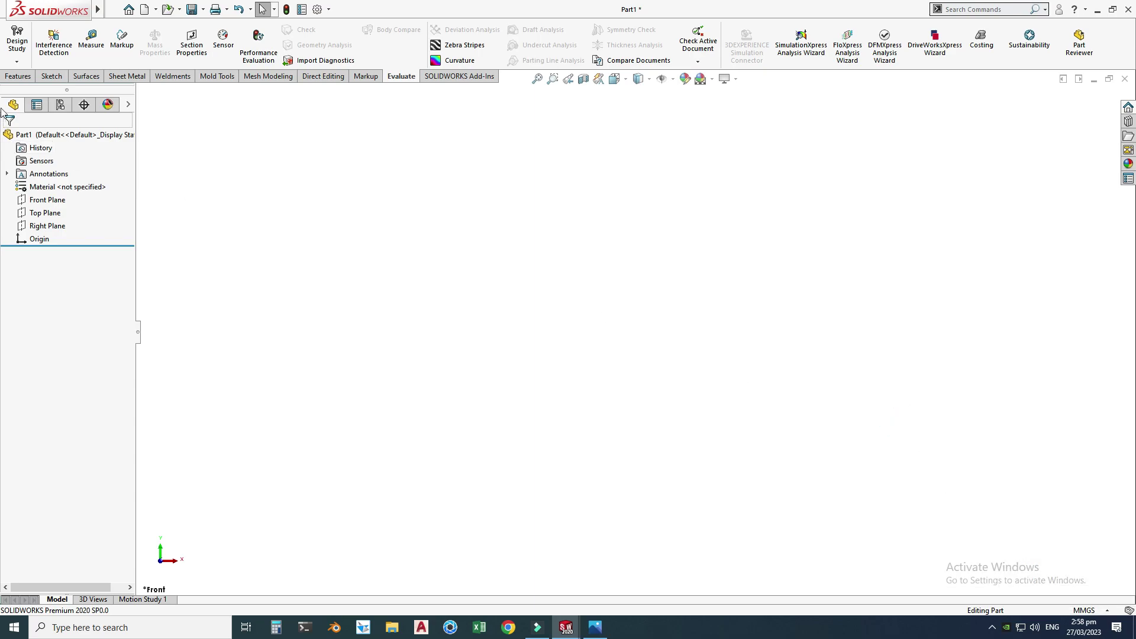
Step: Close the finished Practice Exercise 36 part and consult the Practice Exercise 36.jpg reference drawing before returning to the new part
{"action": "left_click", "coordinate": [49, 76]}
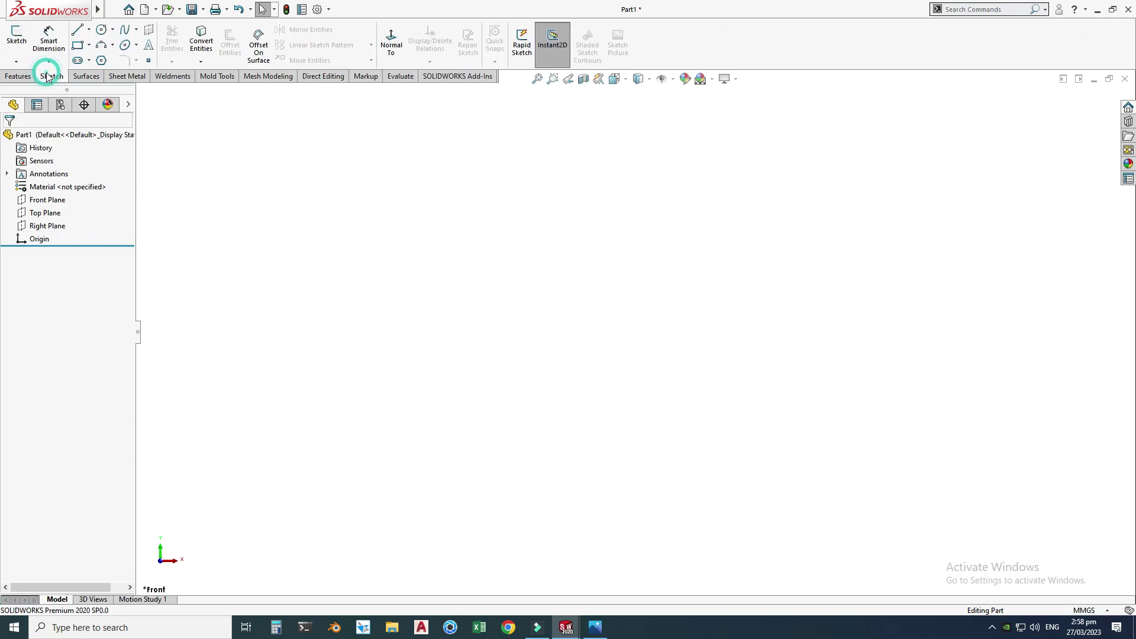
{"action": "left_click", "coordinate": [592, 632]}
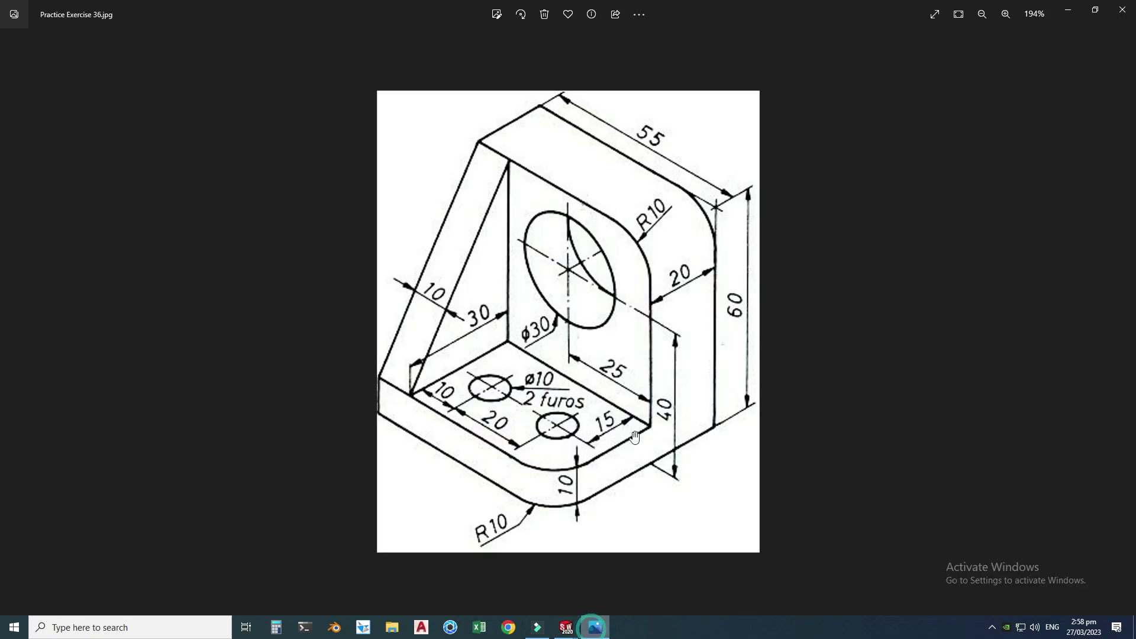
{"action": "mouse_move", "coordinate": [572, 629]}
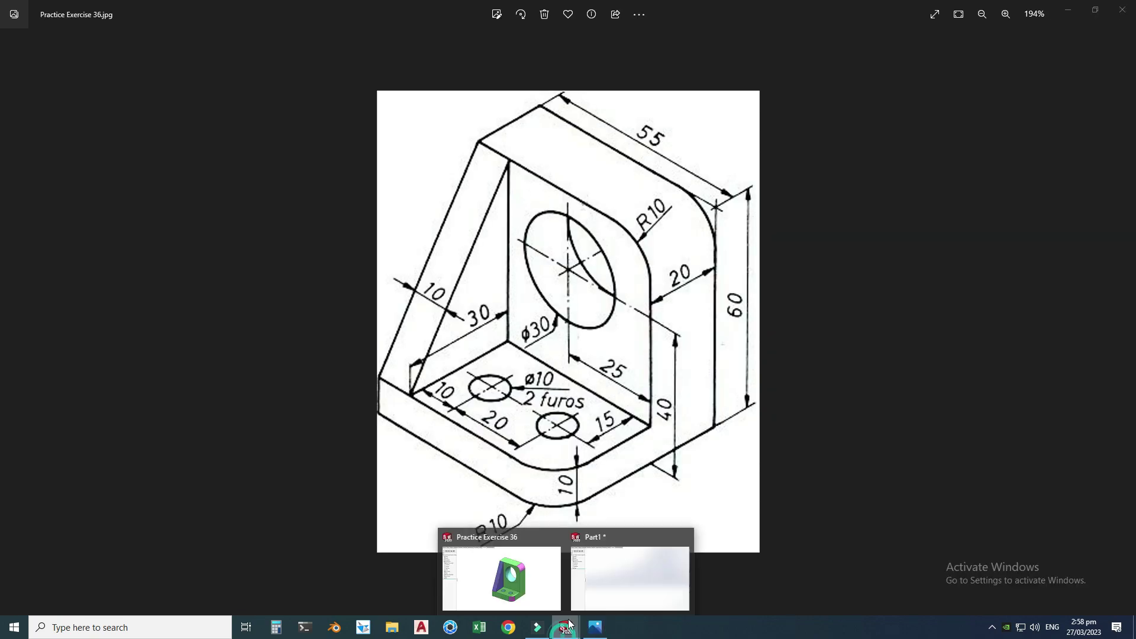
{"action": "left_click", "coordinate": [495, 577]}
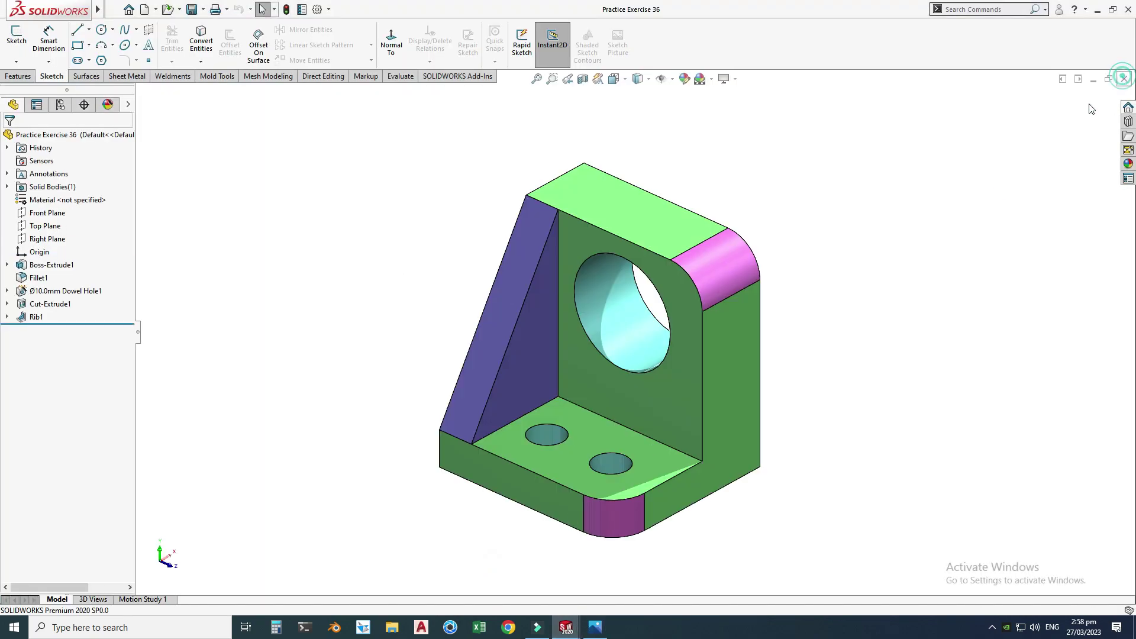
{"action": "left_click", "coordinate": [1124, 78]}
{"action": "left_click", "coordinate": [596, 629]}
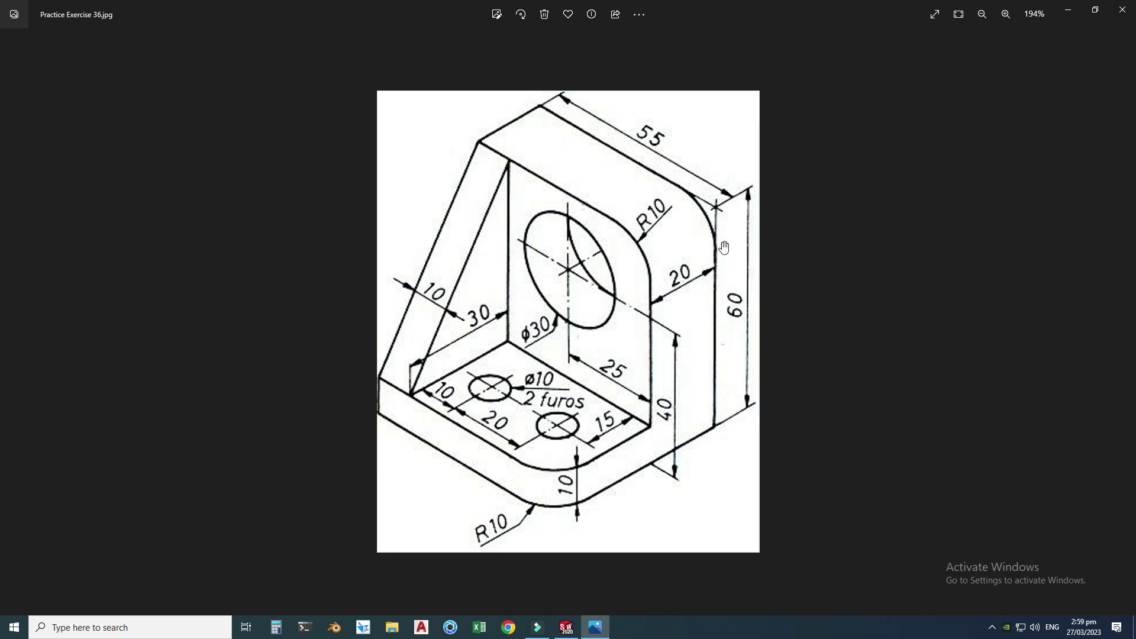
{"action": "left_click", "coordinate": [566, 627]}
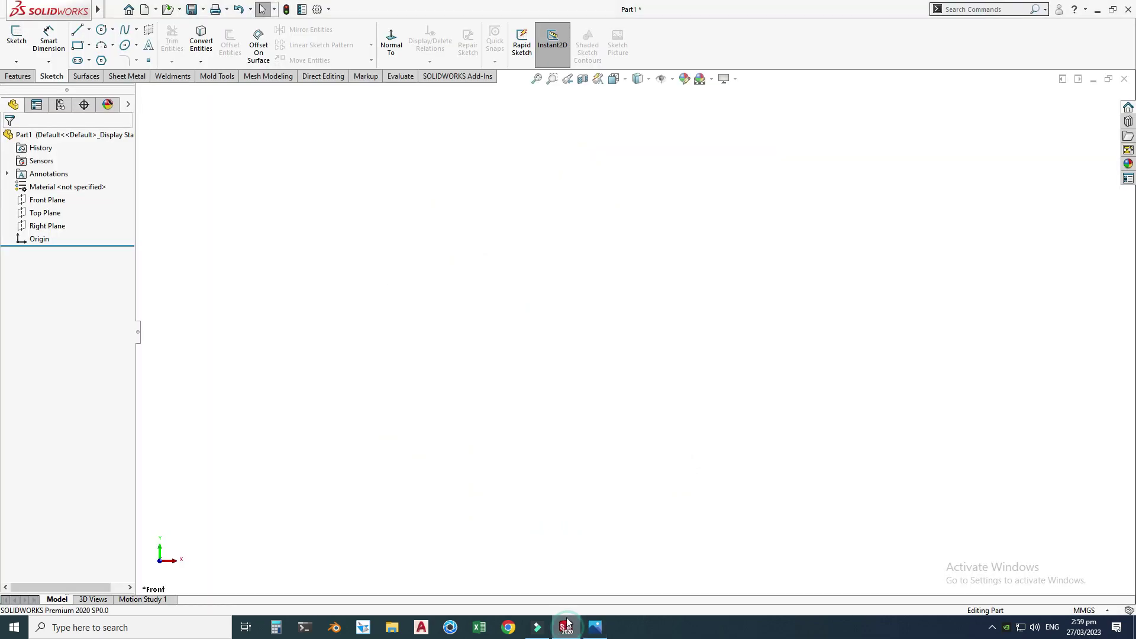
Step: Start a sketch on the Front Plane and draw an upright corner rectangle about 29 by 88 mm, up and left from the origin
{"action": "left_click", "coordinate": [42, 204]}
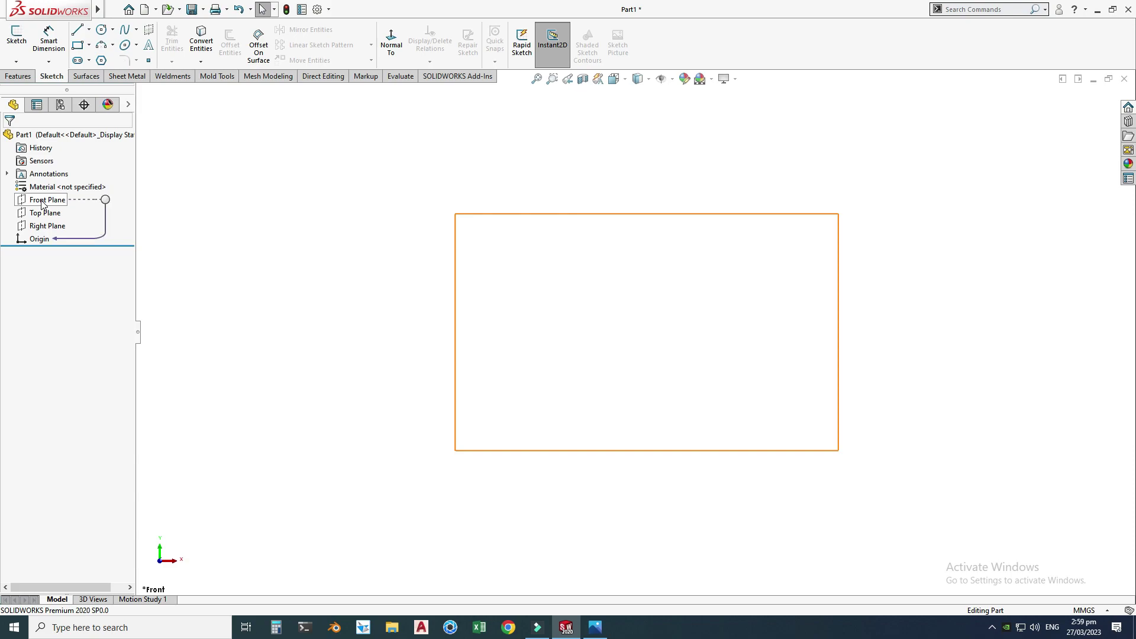
{"action": "left_click", "coordinate": [49, 182]}
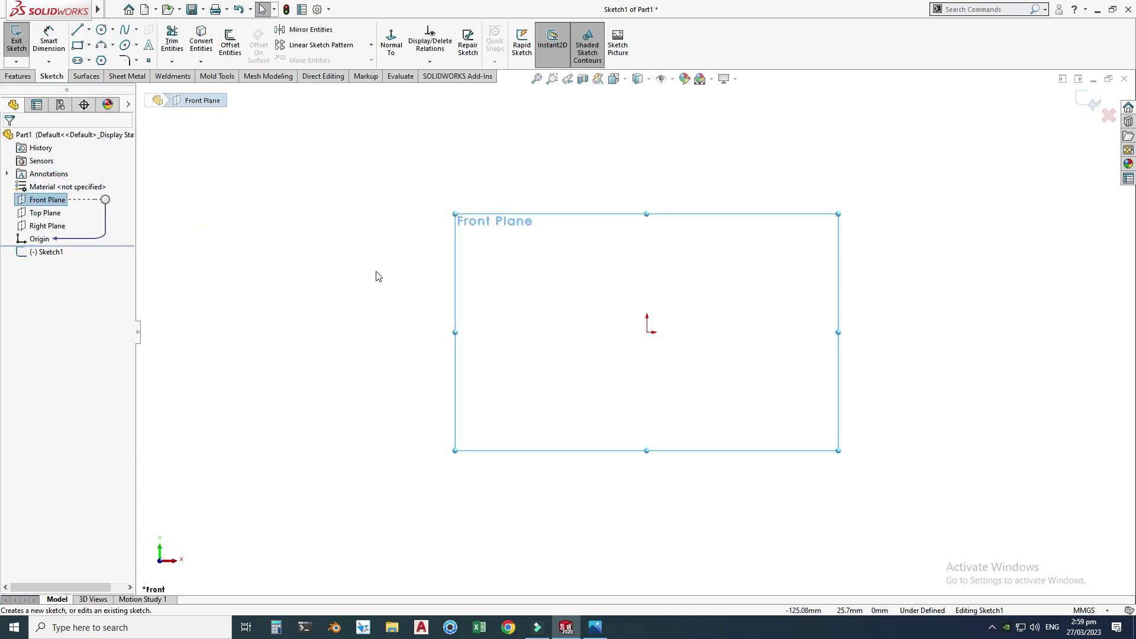
{"action": "left_click", "coordinate": [88, 45]}
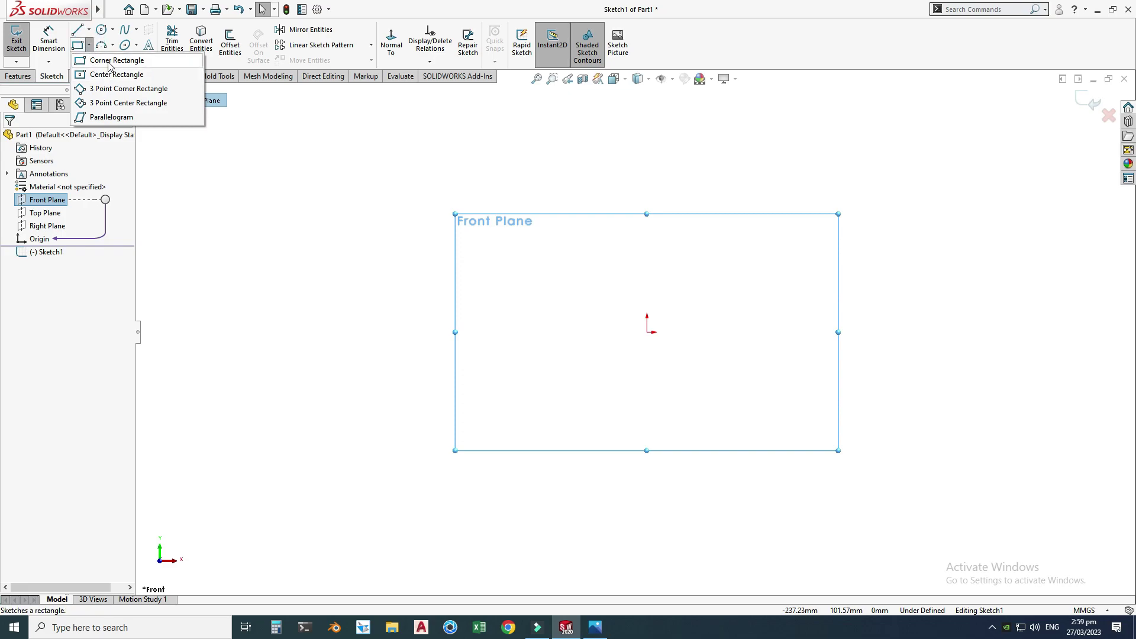
{"action": "left_click", "coordinate": [109, 63]}
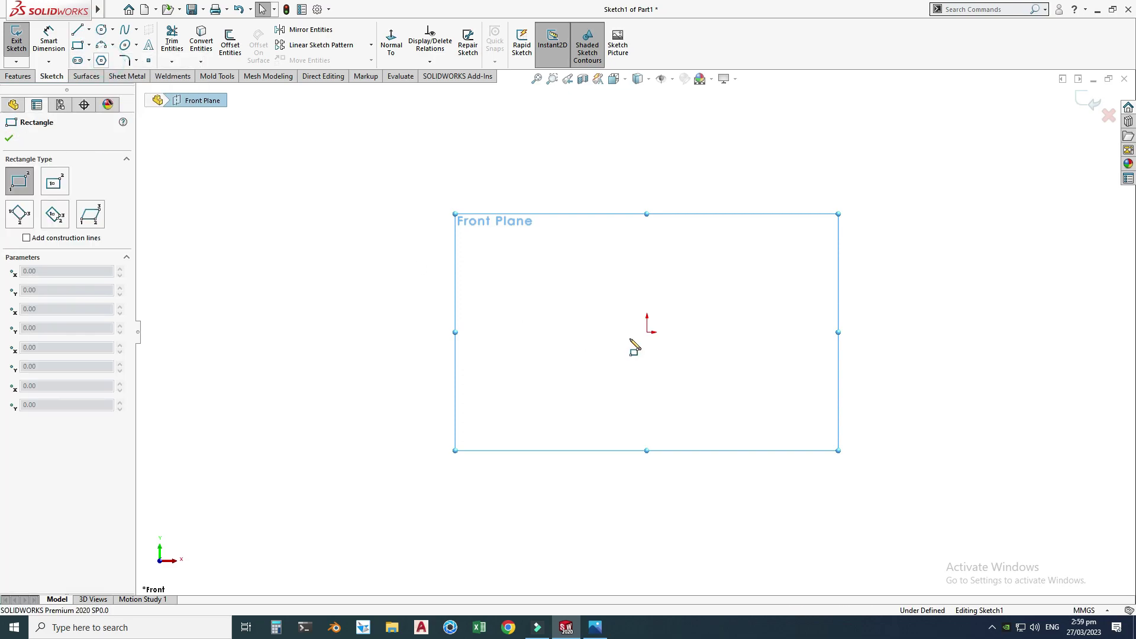
{"action": "left_click", "coordinate": [647, 332]}
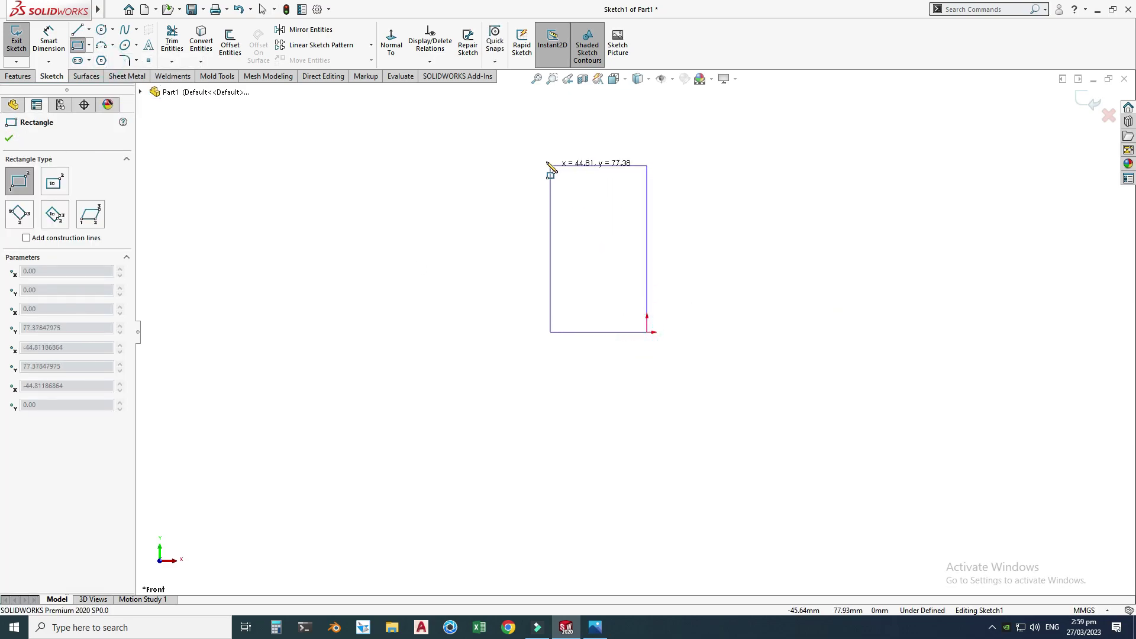
{"action": "left_click", "coordinate": [585, 144]}
{"action": "key", "text": "Escape"}
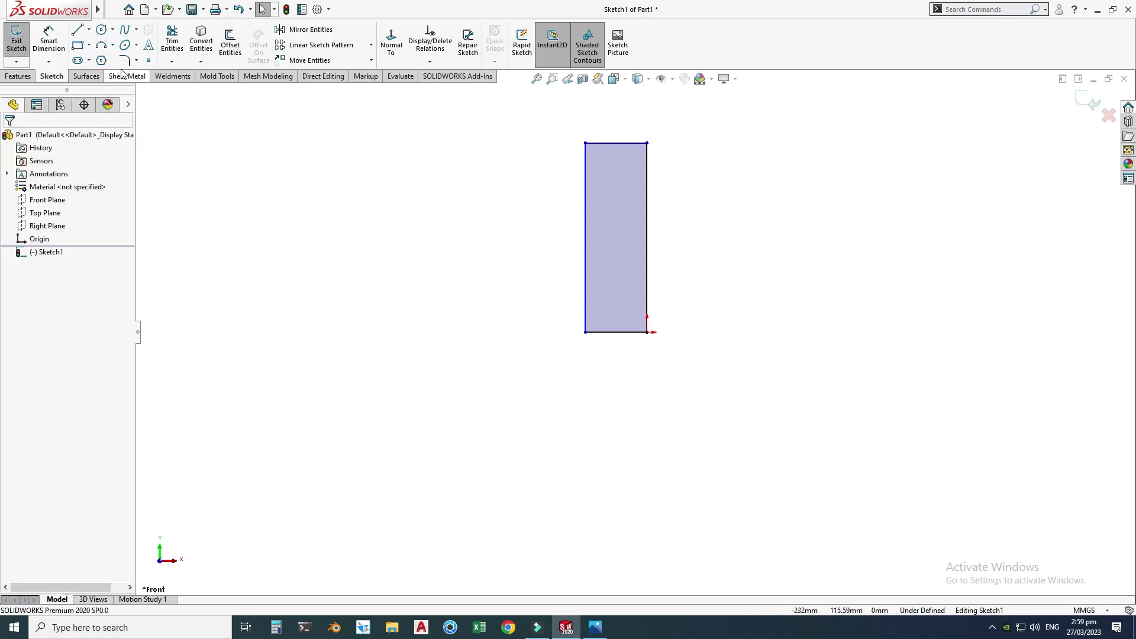
Step: Draw a second corner rectangle about 110 mm long, extending left from the upright rectangle's lower-left corner as the base leg
{"action": "left_click", "coordinate": [89, 45]}
{"action": "left_click", "coordinate": [105, 61]}
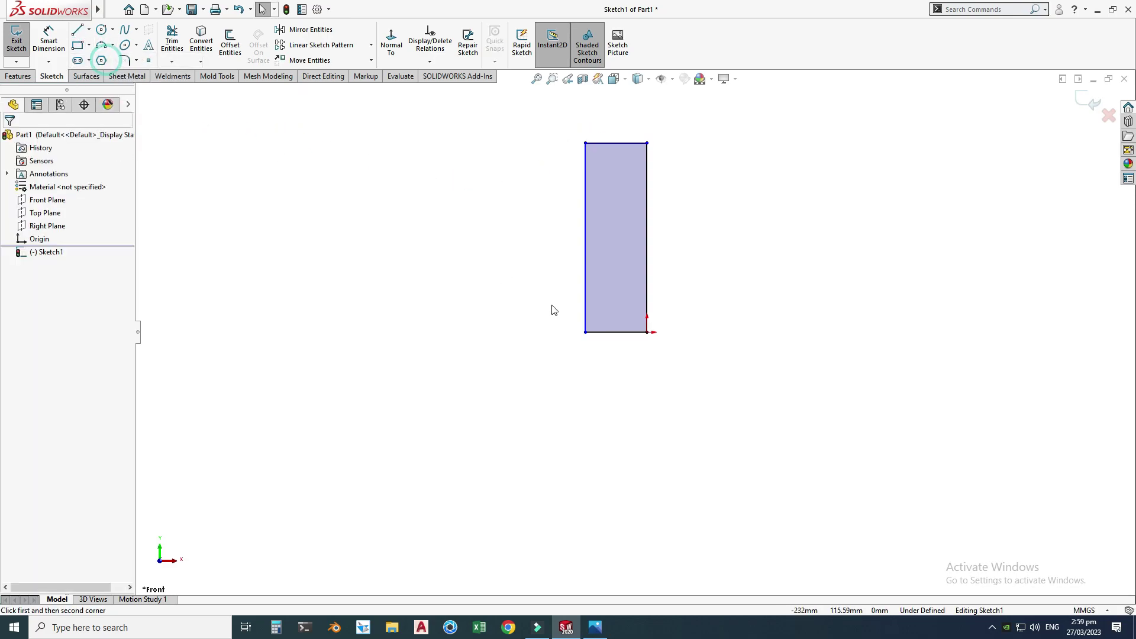
{"action": "left_click", "coordinate": [586, 333]}
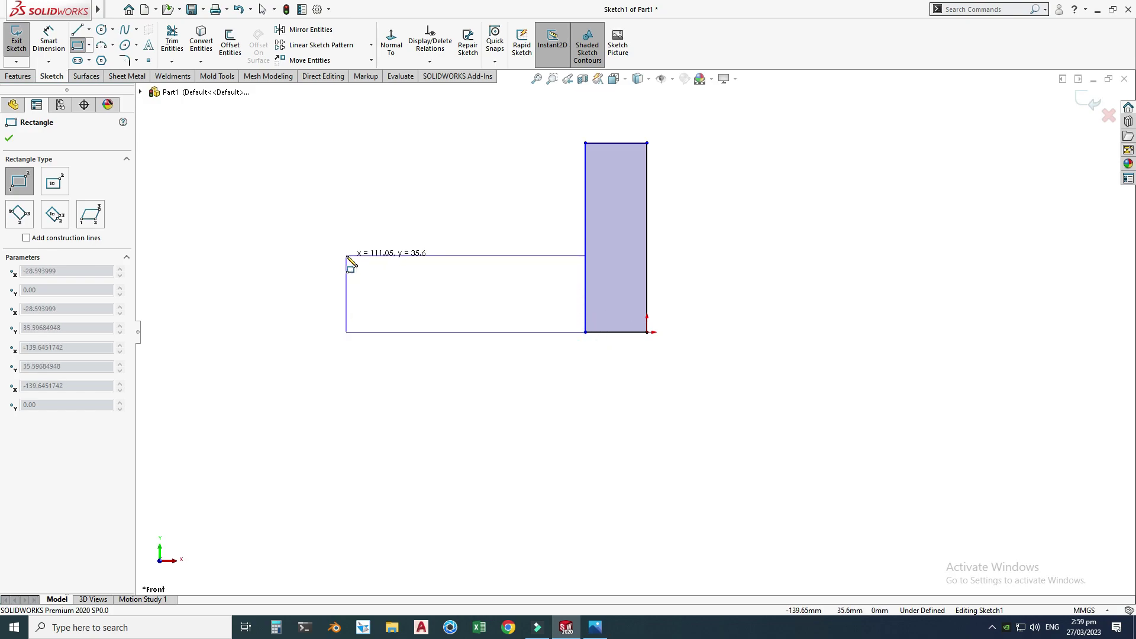
{"action": "left_click", "coordinate": [344, 286]}
{"action": "key", "text": "Escape"}
Step: Trim away the shared line between the two rectangles to form a single L-shaped profile
{"action": "scroll", "coordinate": [438, 236], "scroll_direction": "down", "scroll_amount": 1}
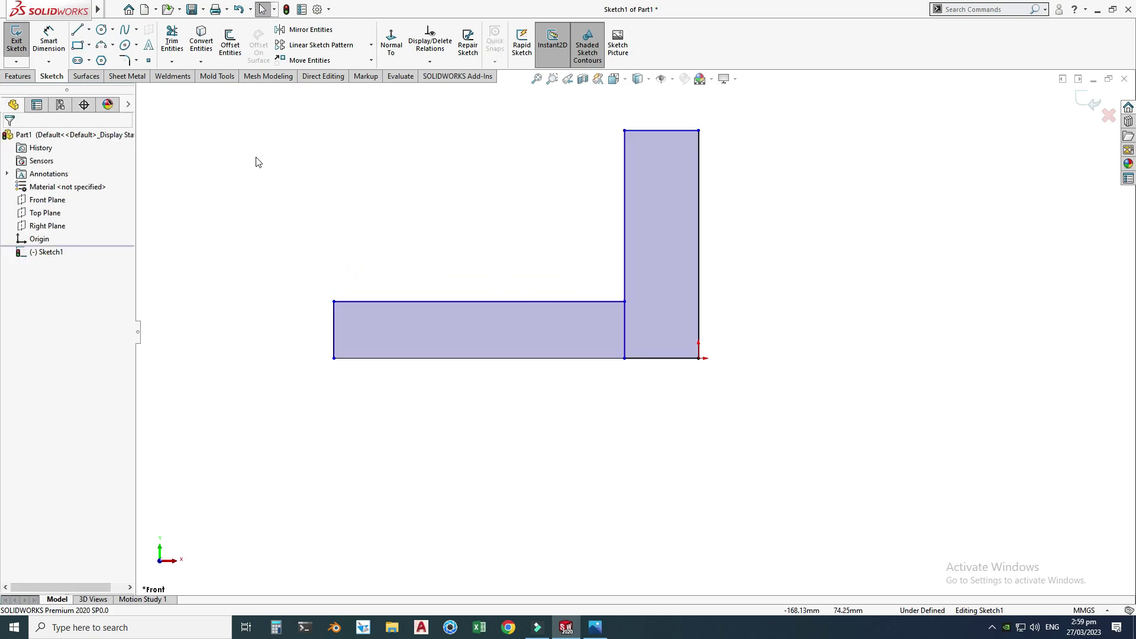
{"action": "mouse_move", "coordinate": [568, 329]}
{"action": "left_mouse_down"}
{"action": "mouse_move", "coordinate": [625, 335]}
{"action": "mouse_move", "coordinate": [572, 327]}
{"action": "left_mouse_up"}
{"action": "key", "text": "Escape"}
Step: Check the reference drawing and dimension the L-profile's outer vertical edge at 60 mm
{"action": "left_click", "coordinate": [595, 627]}
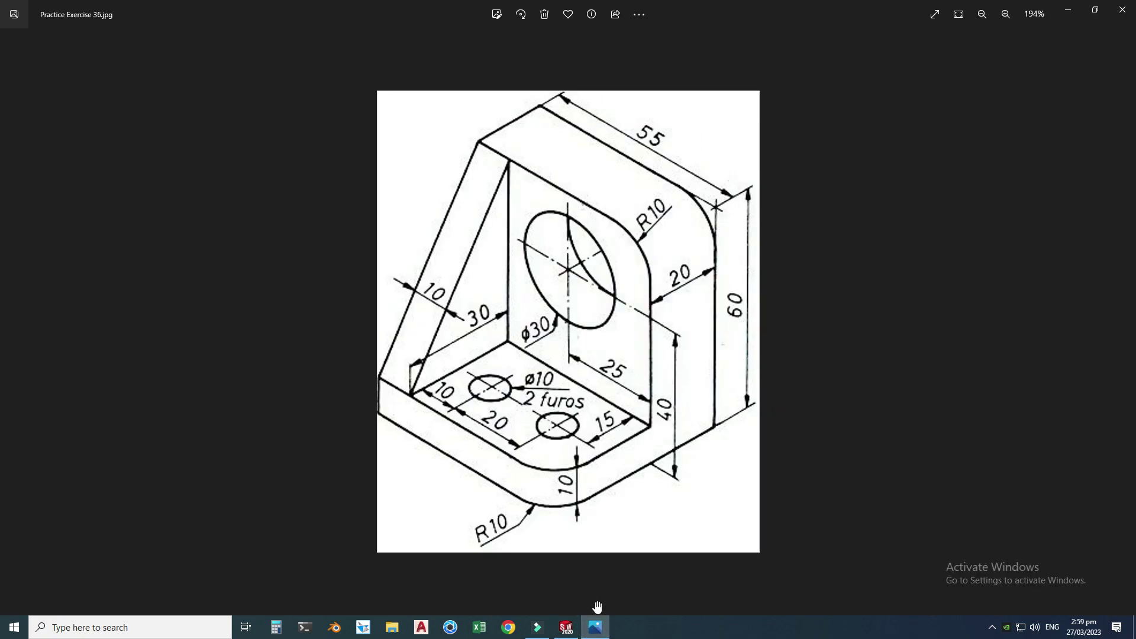
{"action": "left_click", "coordinate": [595, 627]}
{"action": "left_click", "coordinate": [48, 41]}
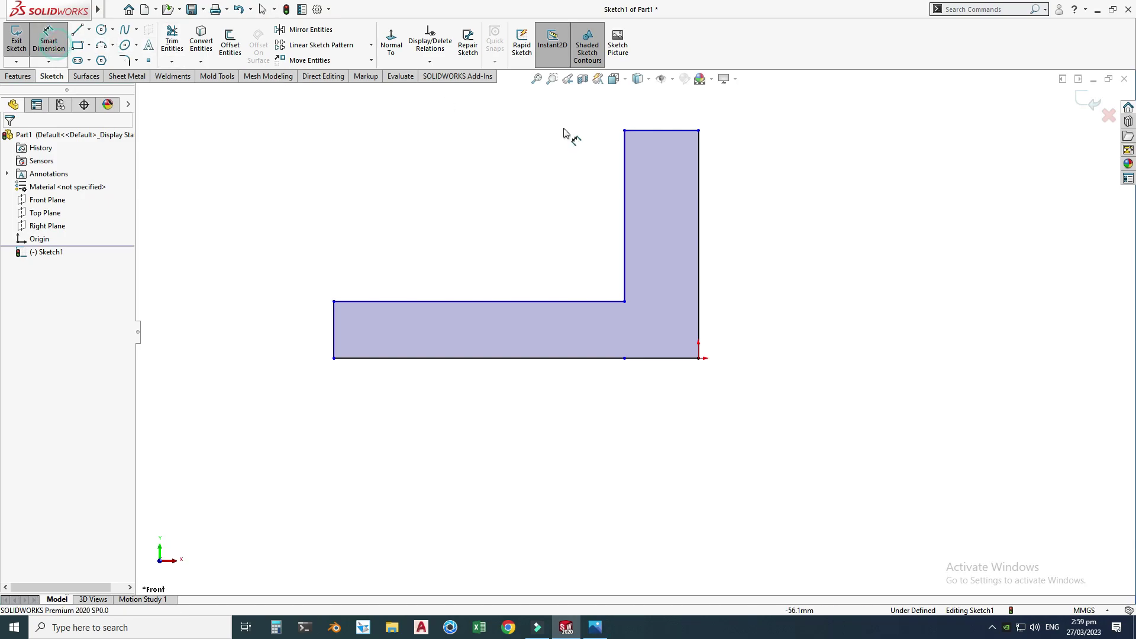
{"action": "left_click", "coordinate": [699, 214]}
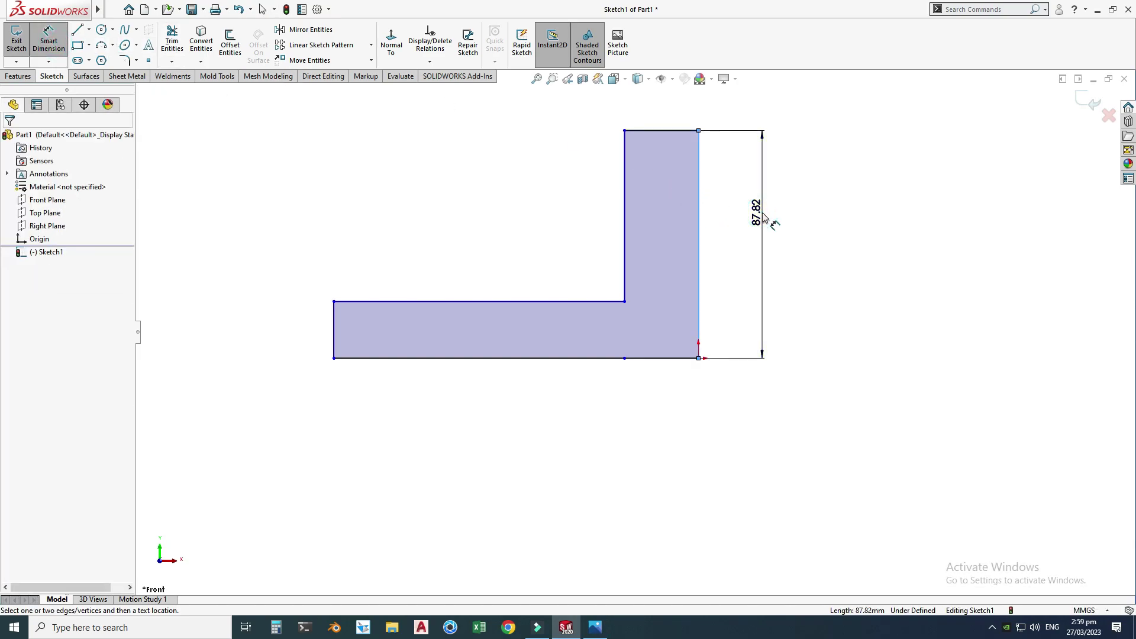
{"action": "left_click", "coordinate": [764, 217]}
{"action": "type", "text": "6"}
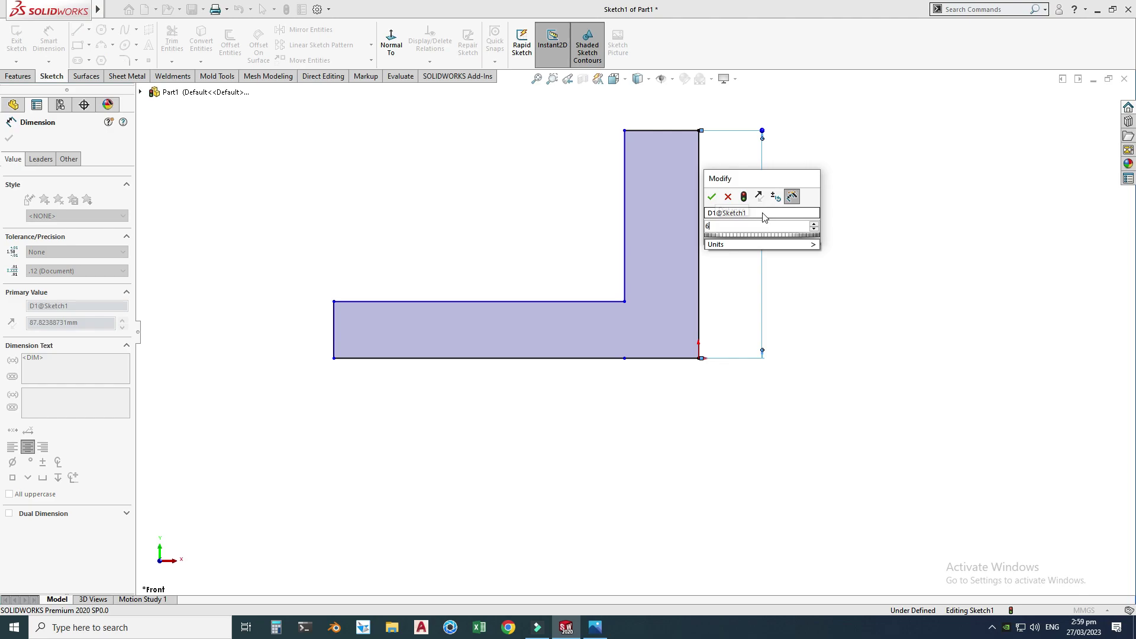
{"action": "type", "text": "0"}
{"action": "key", "text": "Return"}
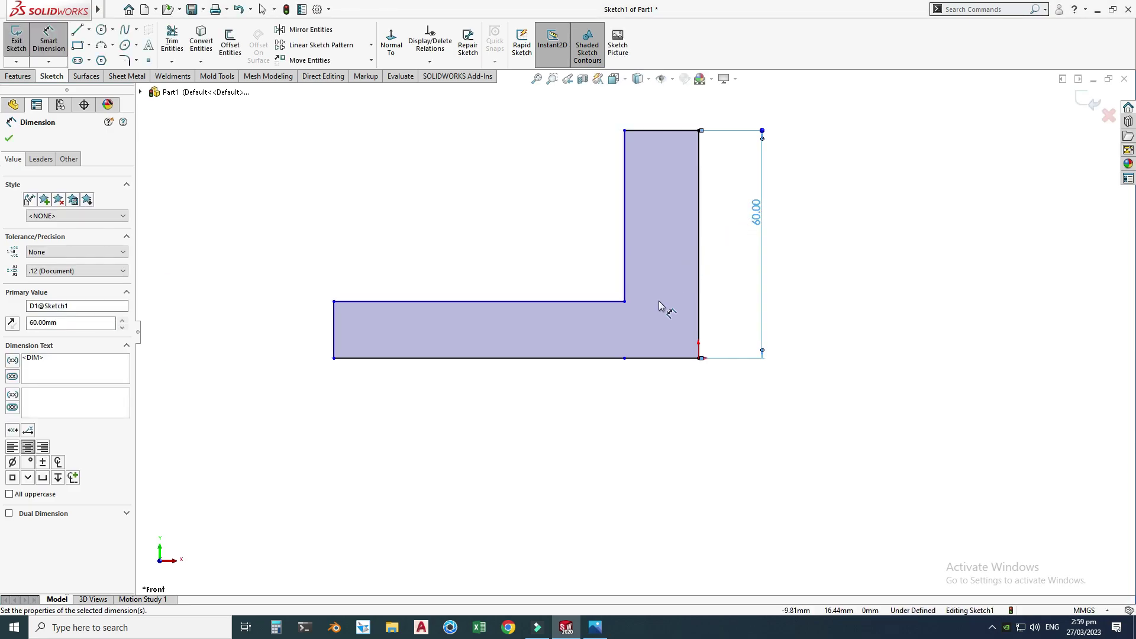
{"action": "key", "text": "Escape"}
Step: Check the wall thickness in the reference drawing and dimension the vertical leg's thickness at 20 mm
{"action": "left_click", "coordinate": [595, 627]}
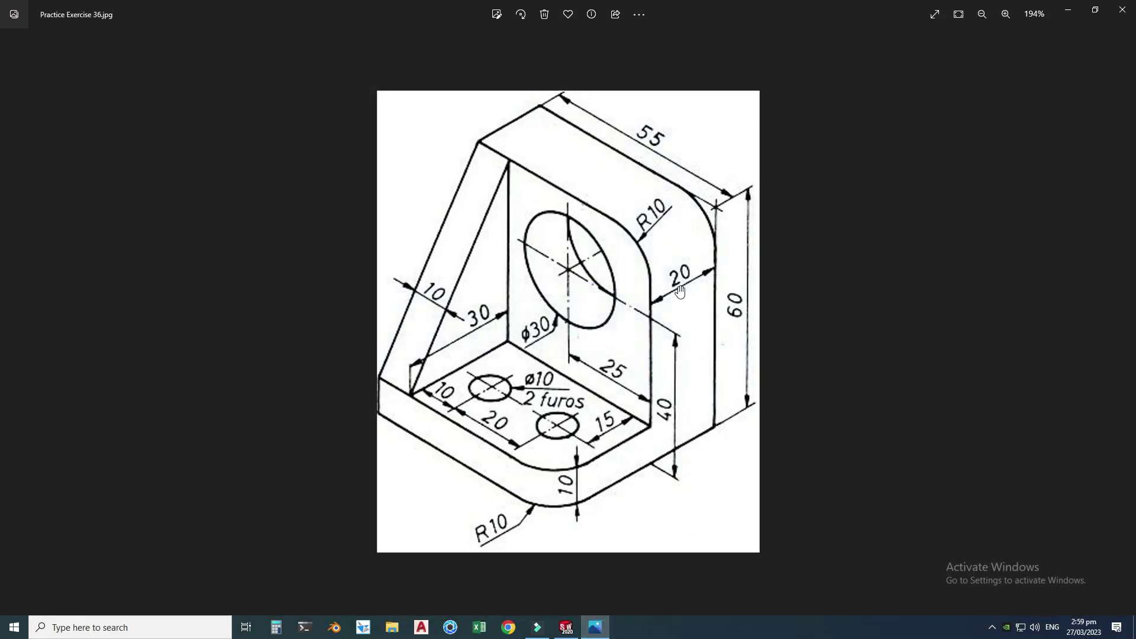
{"action": "left_click", "coordinate": [568, 624]}
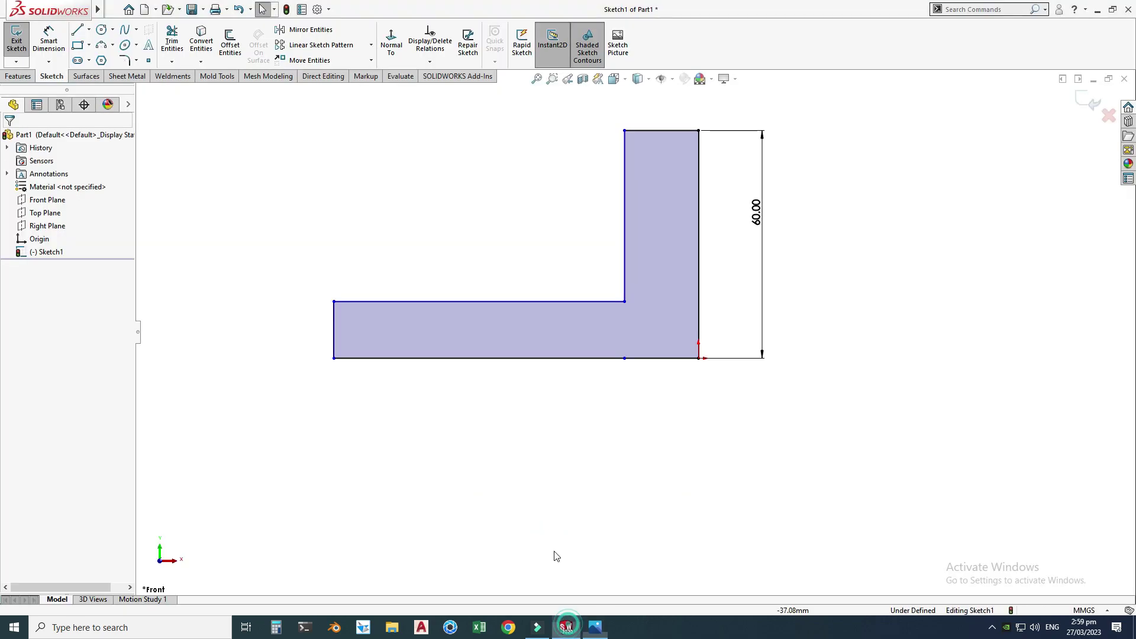
{"action": "left_click", "coordinate": [624, 213]}
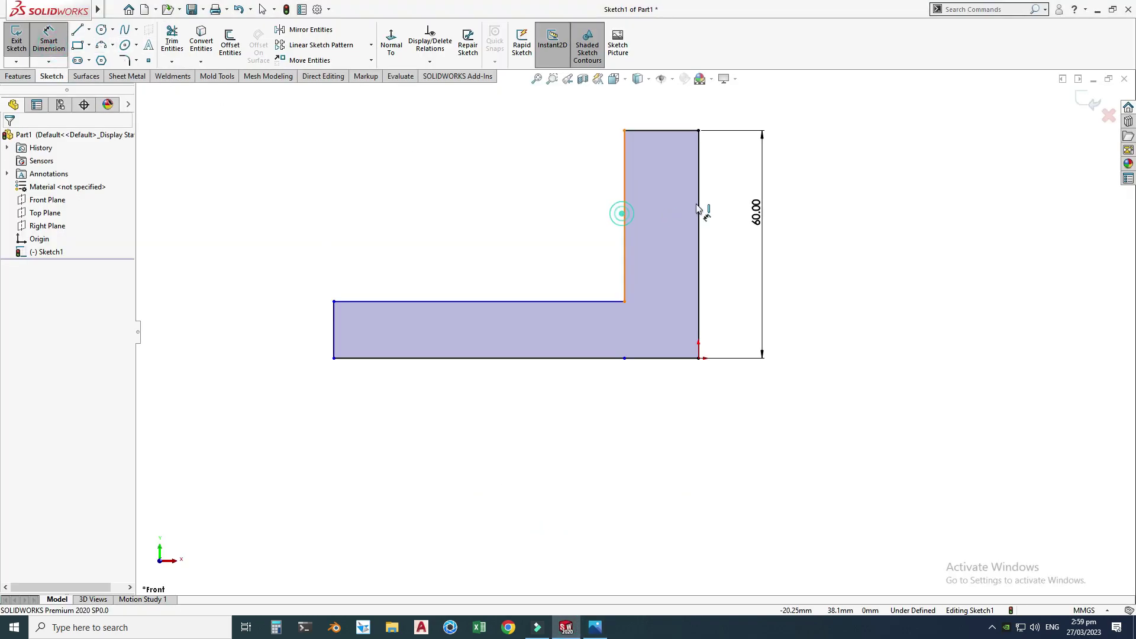
{"action": "left_click", "coordinate": [697, 204]}
{"action": "left_click", "coordinate": [661, 185]}
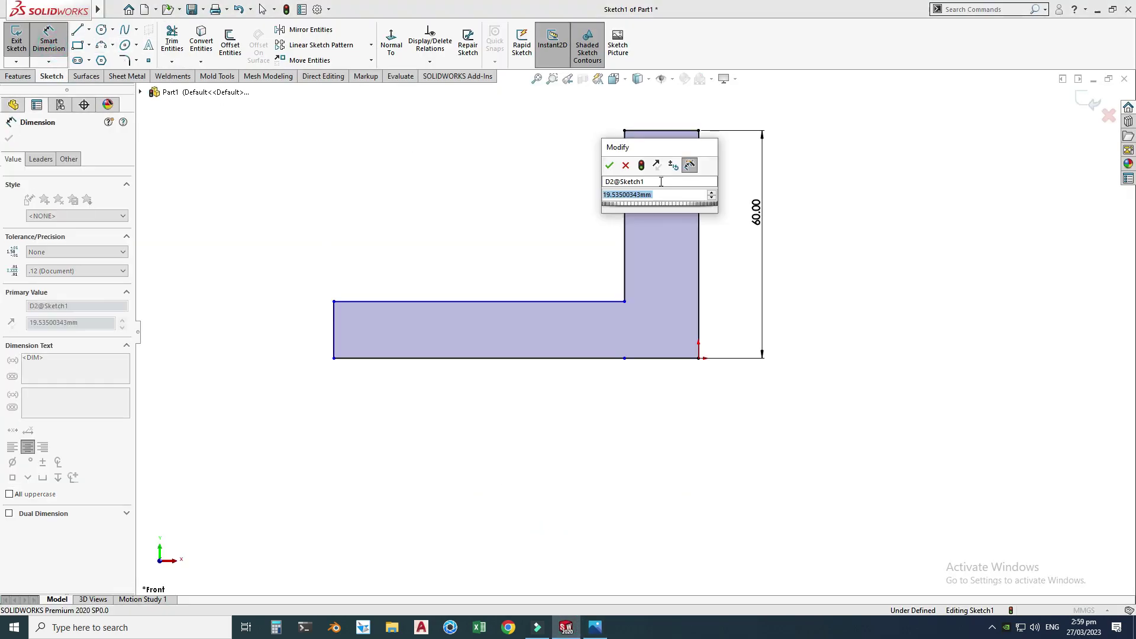
{"action": "key", "text": "Escape"}
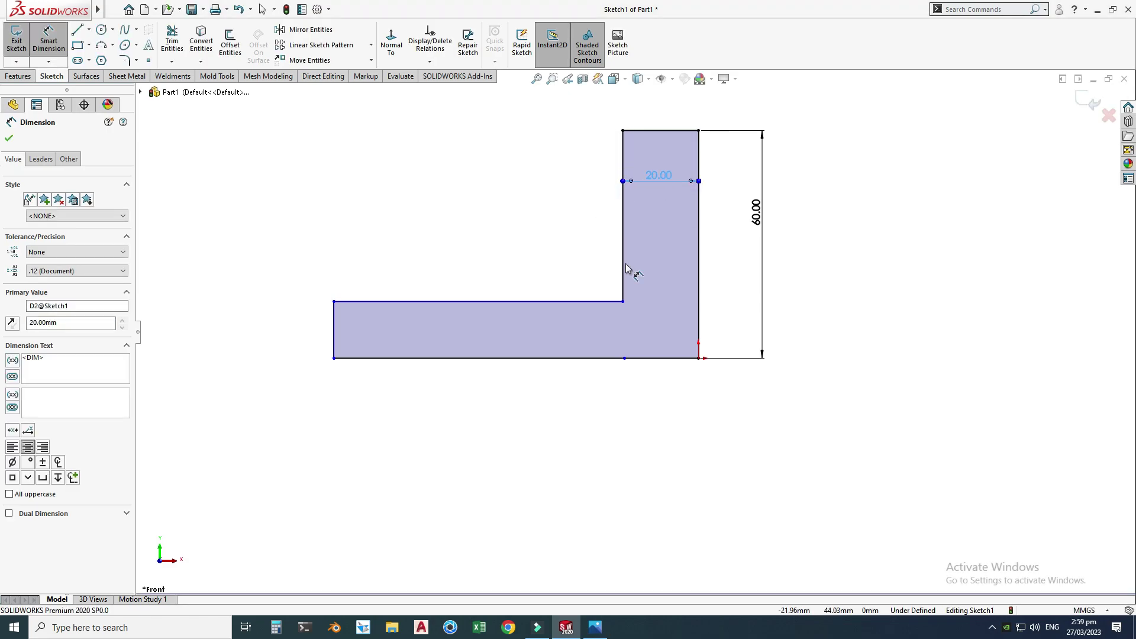
Step: Check the base thickness in the reference drawing and dimension the horizontal leg's thickness at 10 mm
{"action": "left_click", "coordinate": [594, 627]}
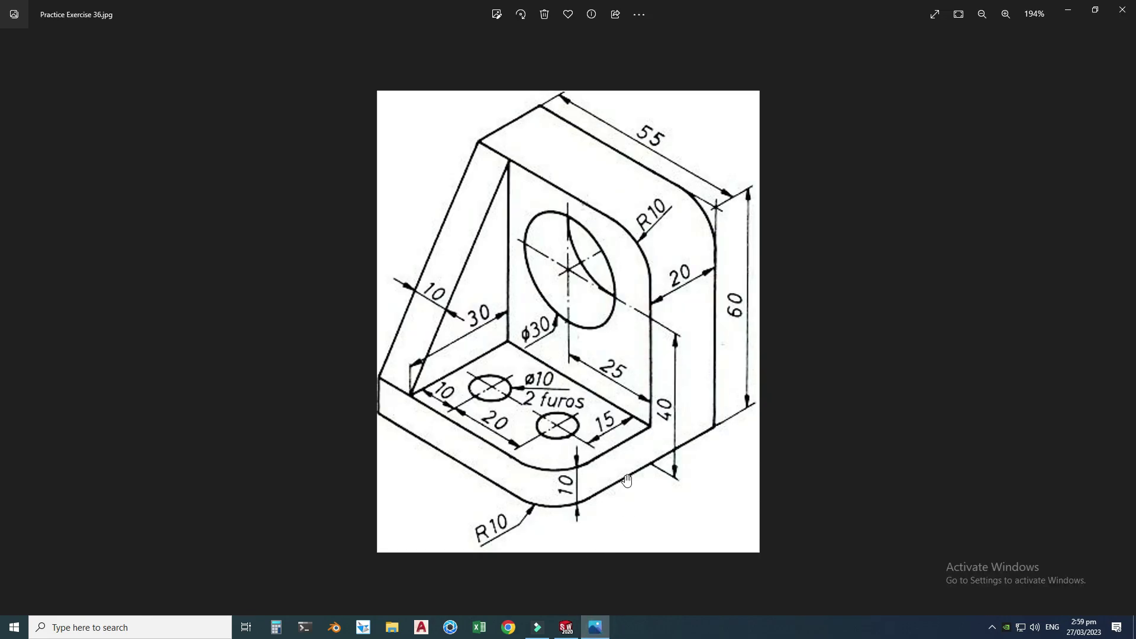
{"action": "left_click", "coordinate": [594, 627]}
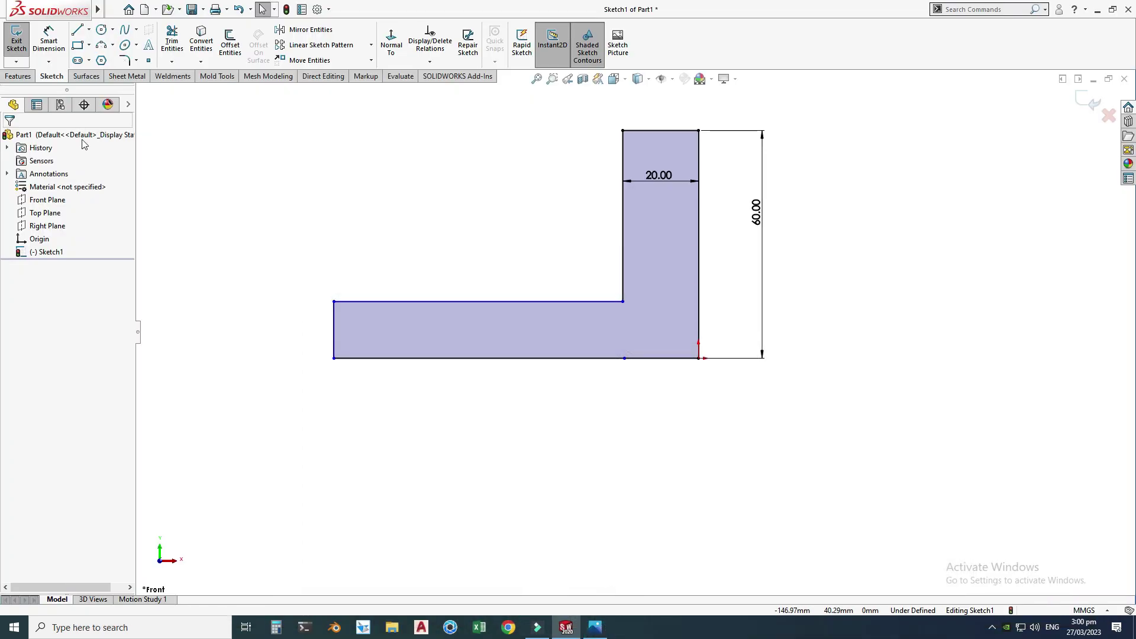
{"action": "left_click", "coordinate": [50, 41]}
{"action": "left_click", "coordinate": [446, 301]}
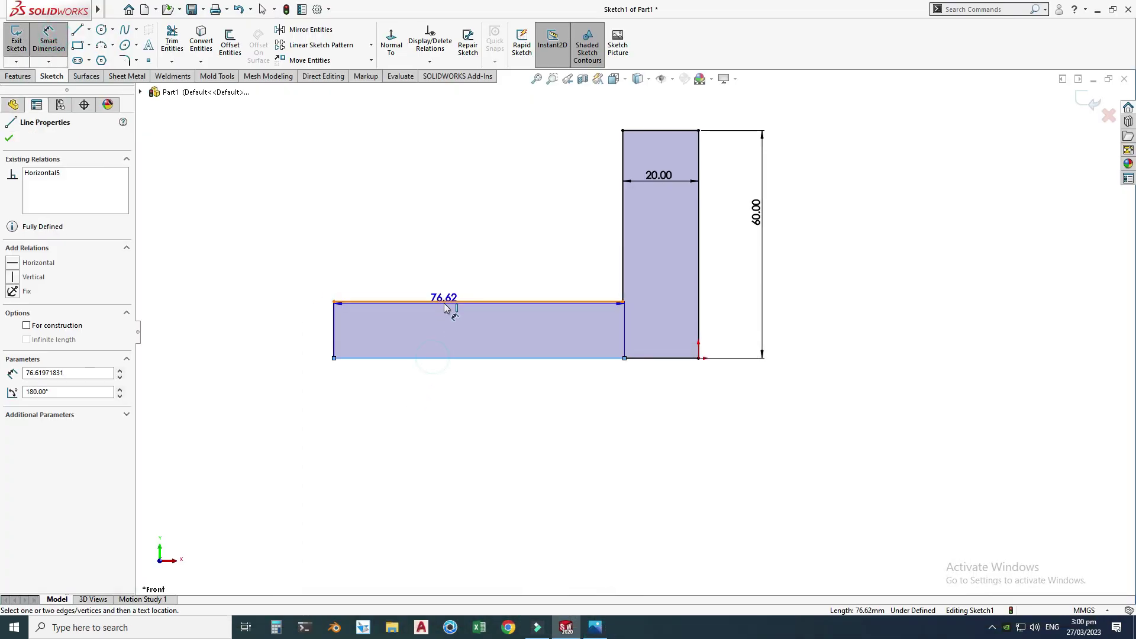
{"action": "left_click", "coordinate": [335, 329]}
{"action": "left_click", "coordinate": [272, 319]}
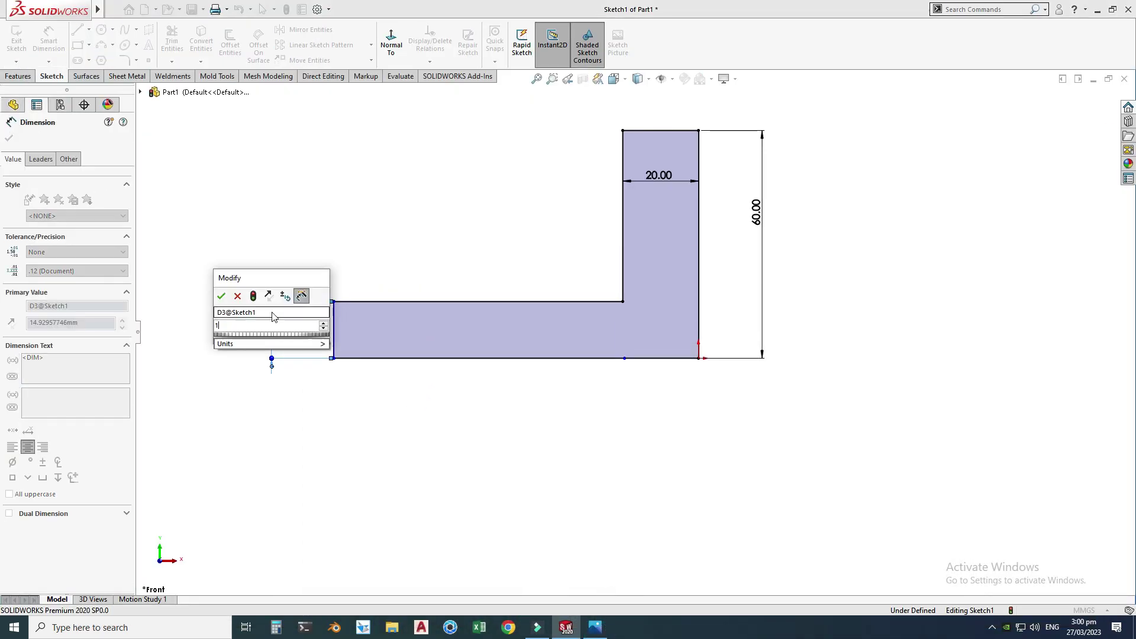
{"action": "type", "text": "10"}
{"action": "key", "text": "Return"}
{"action": "key", "text": "Escape"}
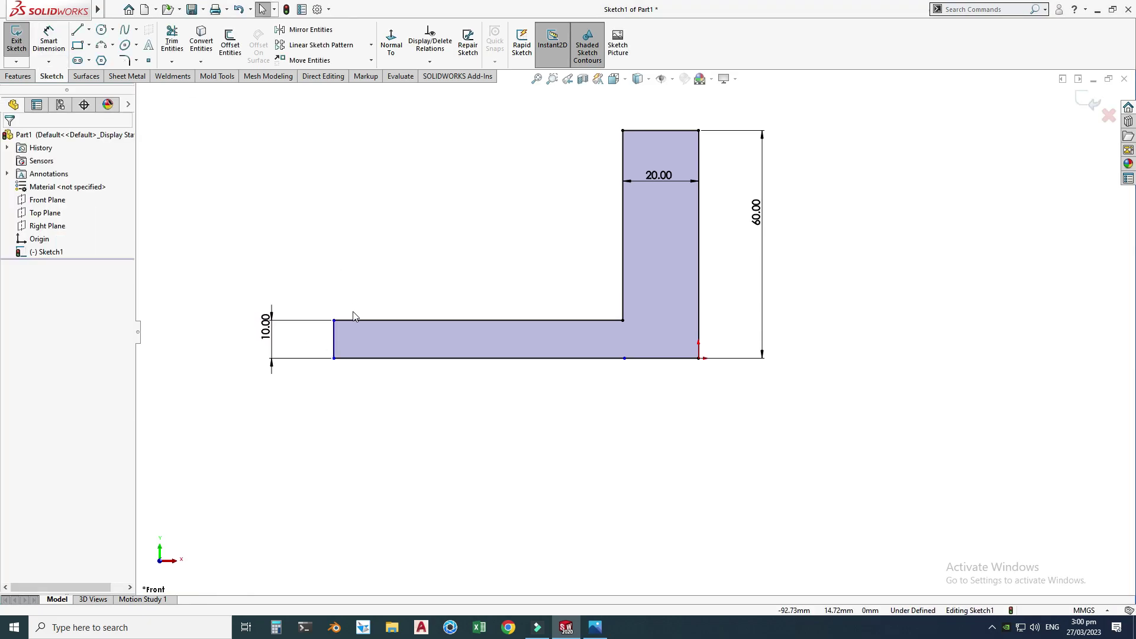
Step: Shorten the base leg freehand, check the reference drawing, and dimension the bottom edge segment from the free end at 30 mm
{"action": "mouse_move", "coordinate": [334, 322]}
{"action": "left_mouse_down"}
{"action": "mouse_move", "coordinate": [464, 332]}
{"action": "mouse_move", "coordinate": [368, 334]}
{"action": "left_mouse_up"}
{"action": "left_click", "coordinate": [537, 564]}
{"action": "left_click", "coordinate": [596, 627]}
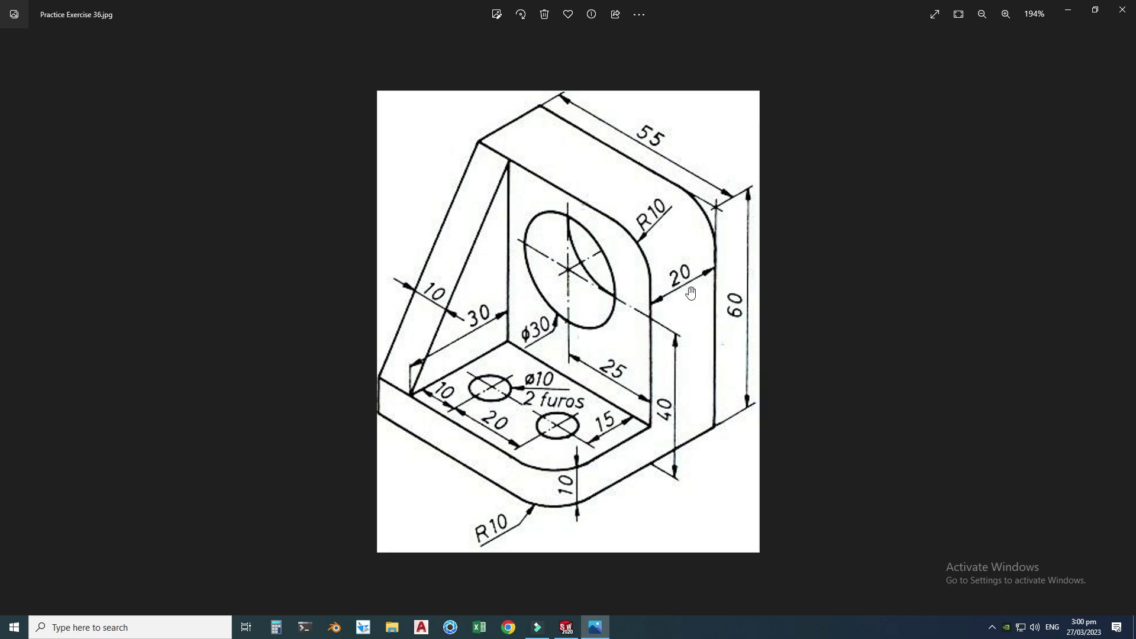
{"action": "left_click", "coordinate": [595, 627]}
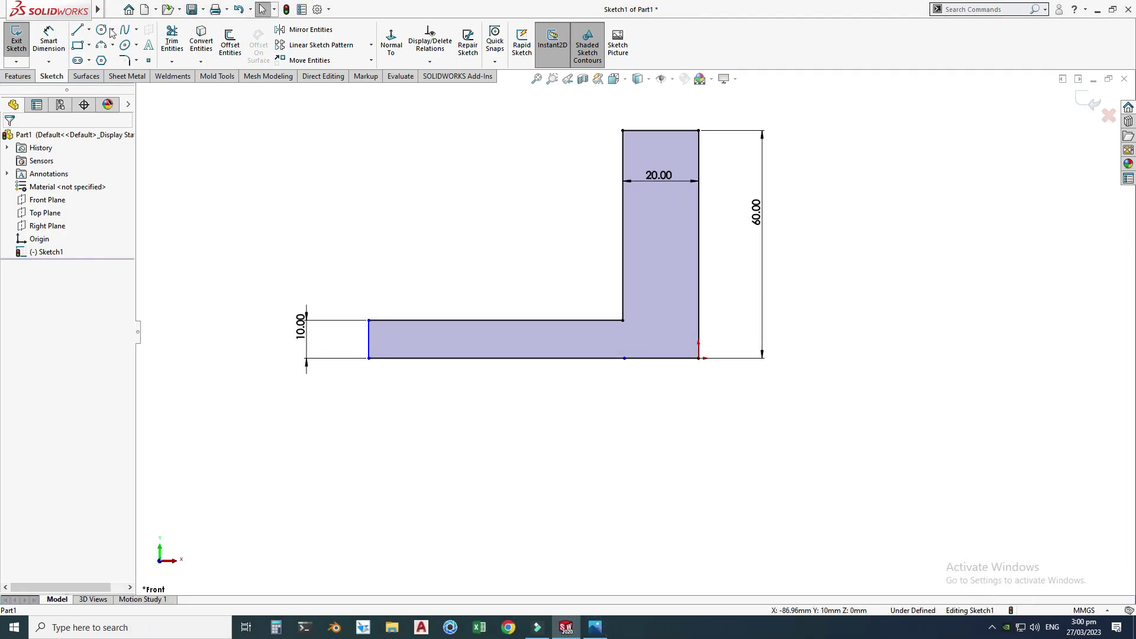
{"action": "left_click", "coordinate": [529, 358]}
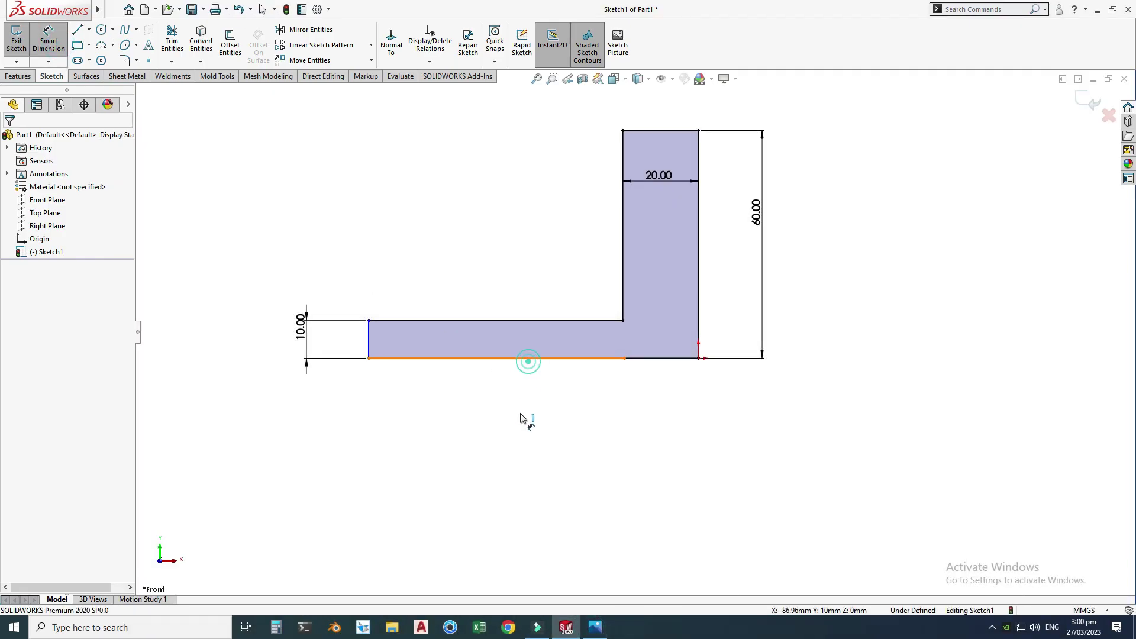
{"action": "left_click", "coordinate": [515, 457]}
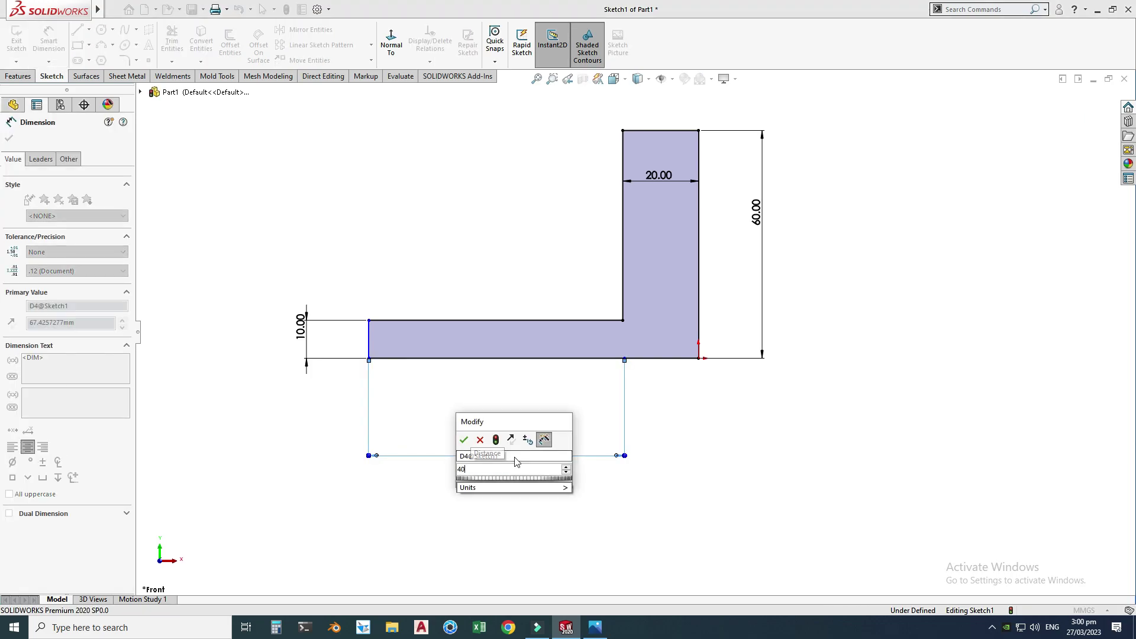
{"action": "key", "text": "BackSpace"}
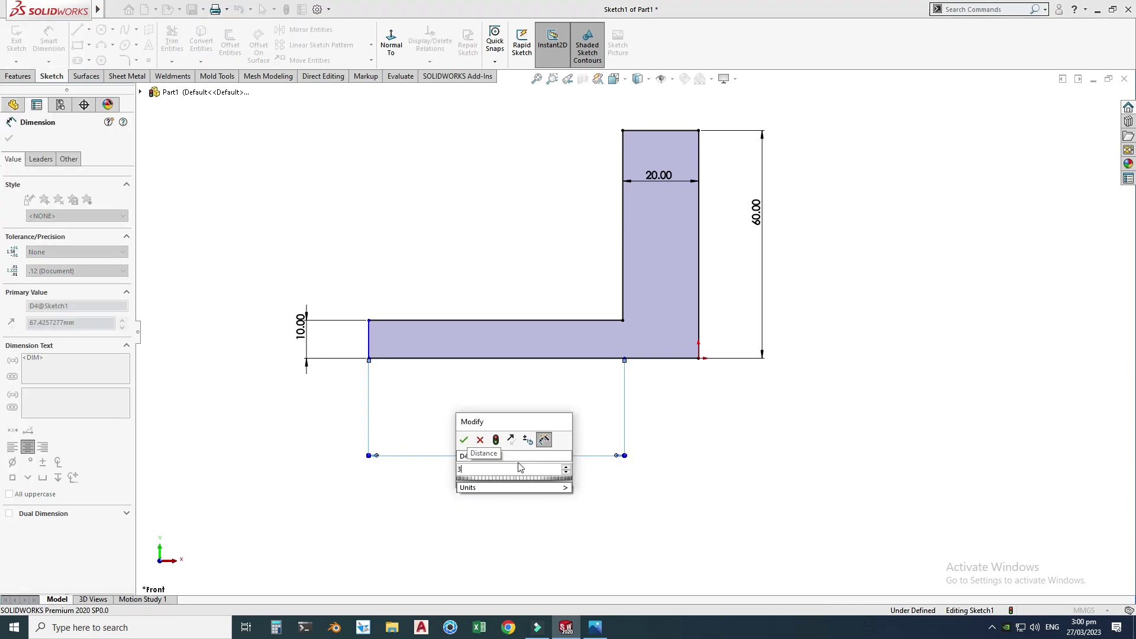
{"action": "type", "text": "30"}
{"action": "key", "text": "Return"}
{"action": "key", "text": "Escape"}
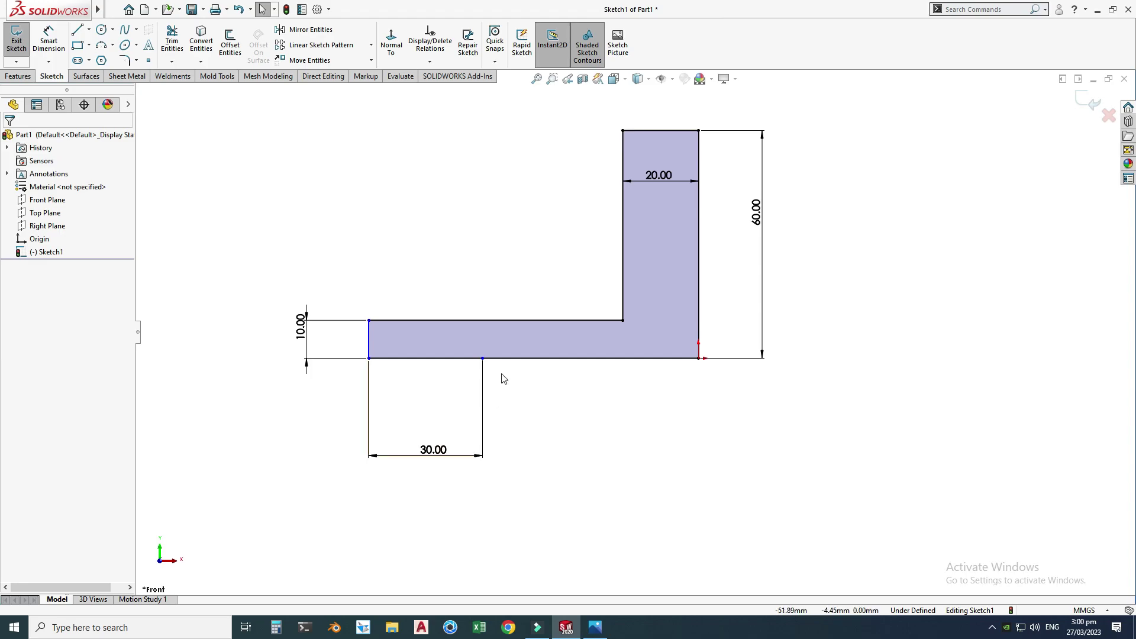
Step: Align the intermediate point on the bottom edge vertically with the L-profile's inner corner to fully define the sketch
{"action": "left_click", "coordinate": [483, 358]}
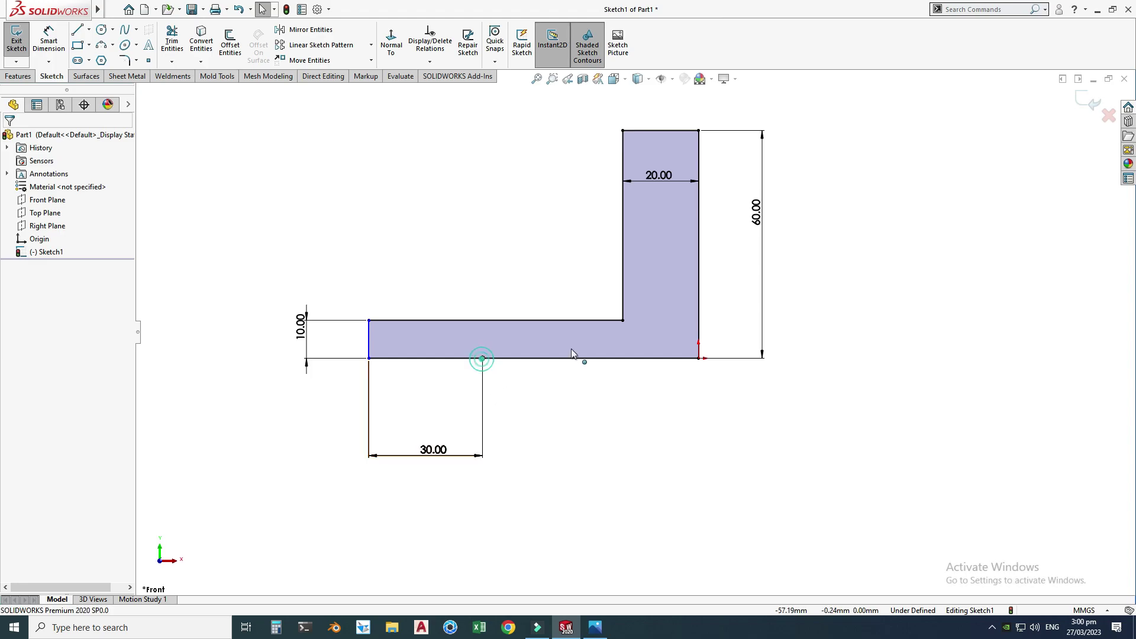
{"action": "left_click", "coordinate": [623, 320], "text": "ctrl"}
{"action": "left_click", "coordinate": [675, 269]}
{"action": "key", "text": "Escape"}
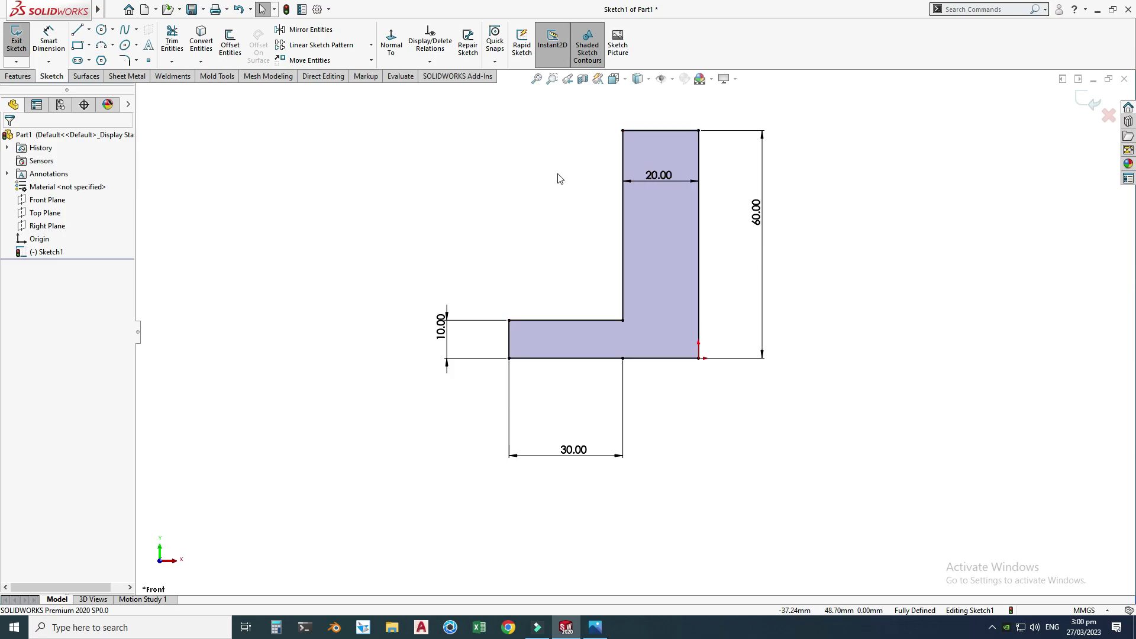
Step: Move the base leg's 30 mm dimension closer to the profile and exit the sketch
{"action": "scroll", "coordinate": [577, 175], "scroll_direction": "down", "scroll_amount": 2}
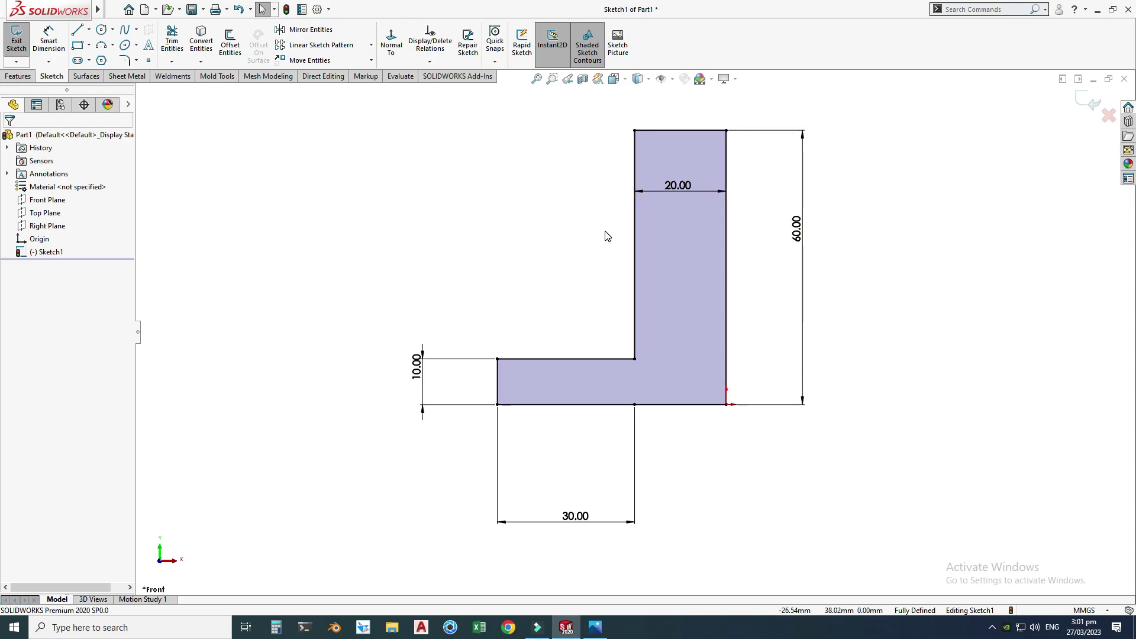
{"action": "left_click_drag", "start_coordinate": [601, 524], "coordinate": [601, 472]}
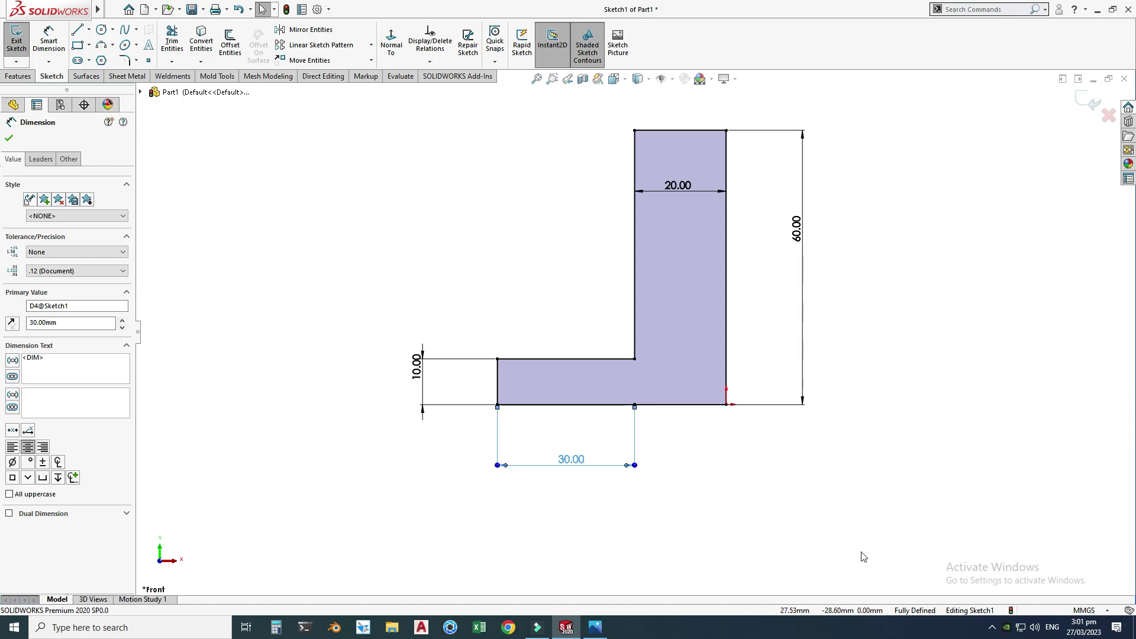
{"action": "left_click", "coordinate": [814, 496]}
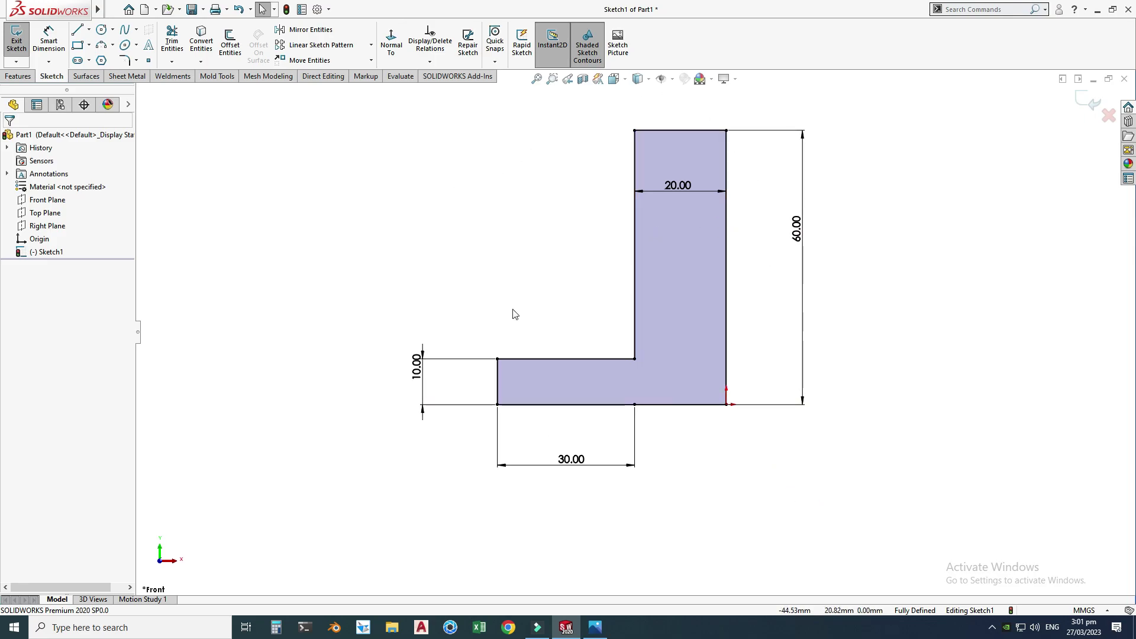
{"action": "left_click", "coordinate": [1086, 105]}
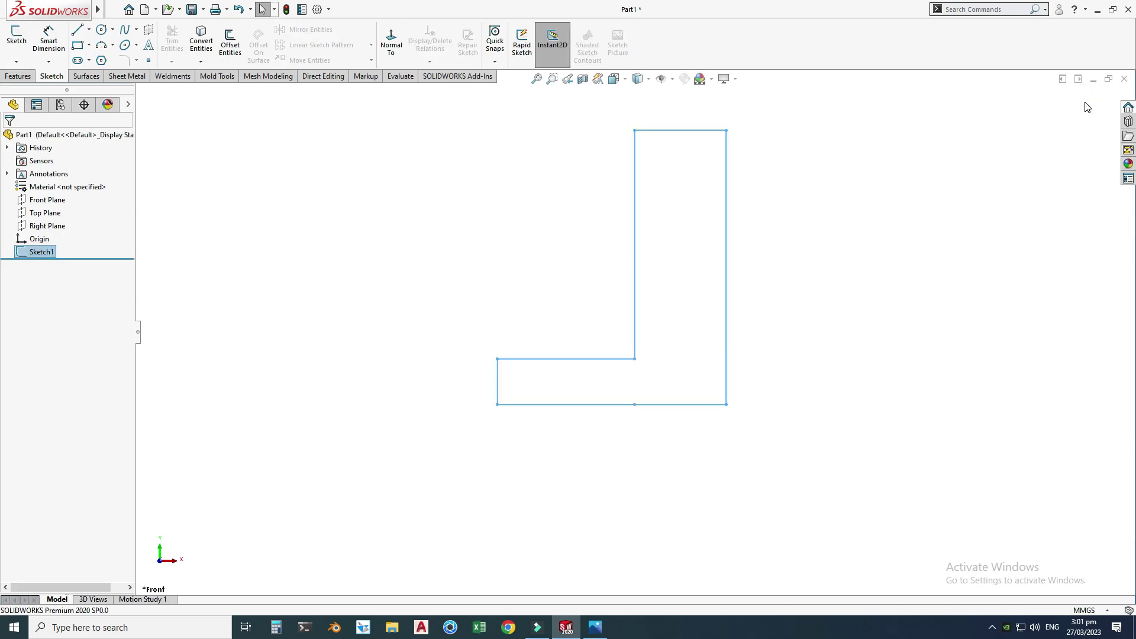
Step: Extrude the L-profile 55 mm with the Mid Plane end condition, taking the width from the reference drawing
{"action": "left_click", "coordinate": [19, 77]}
{"action": "left_click", "coordinate": [18, 55]}
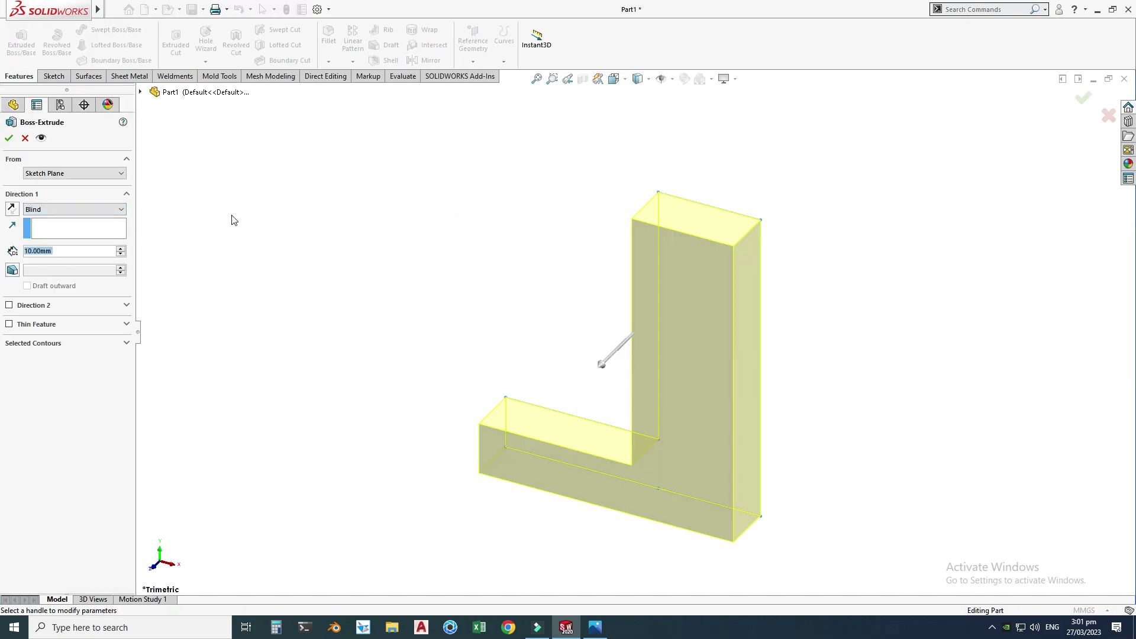
{"action": "left_click", "coordinate": [56, 211]}
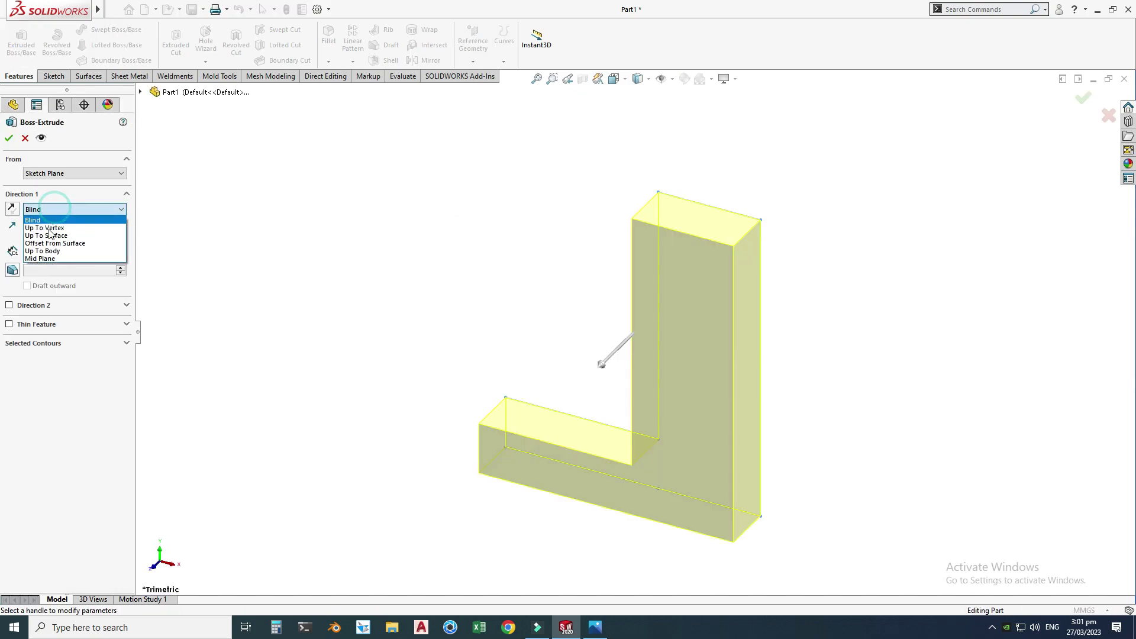
{"action": "left_click", "coordinate": [42, 260]}
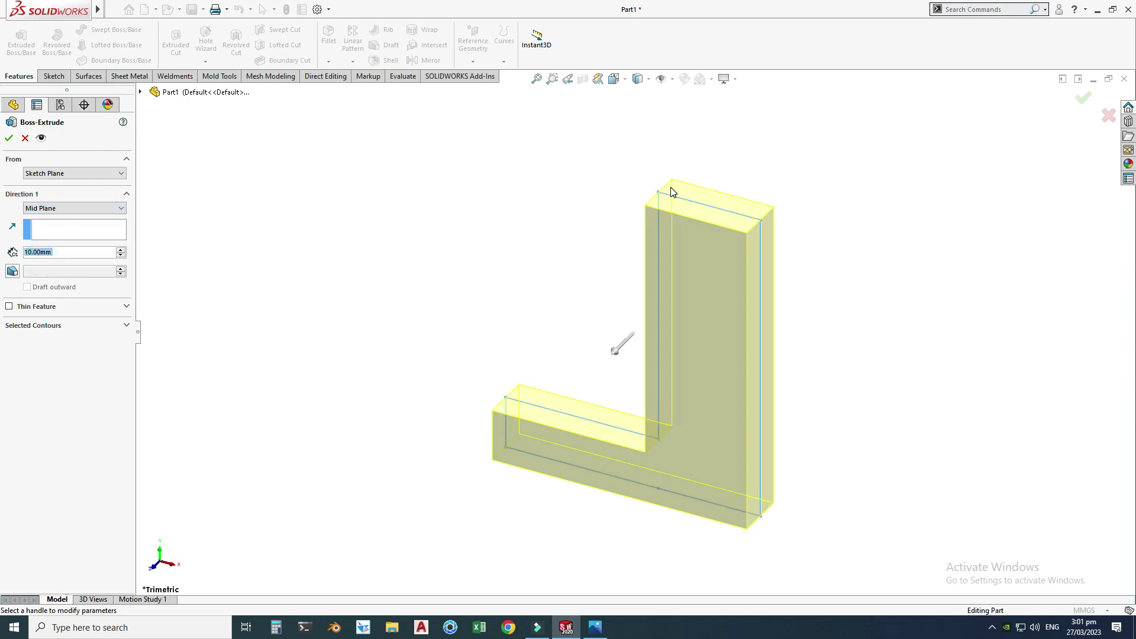
{"action": "left_click", "coordinate": [595, 627]}
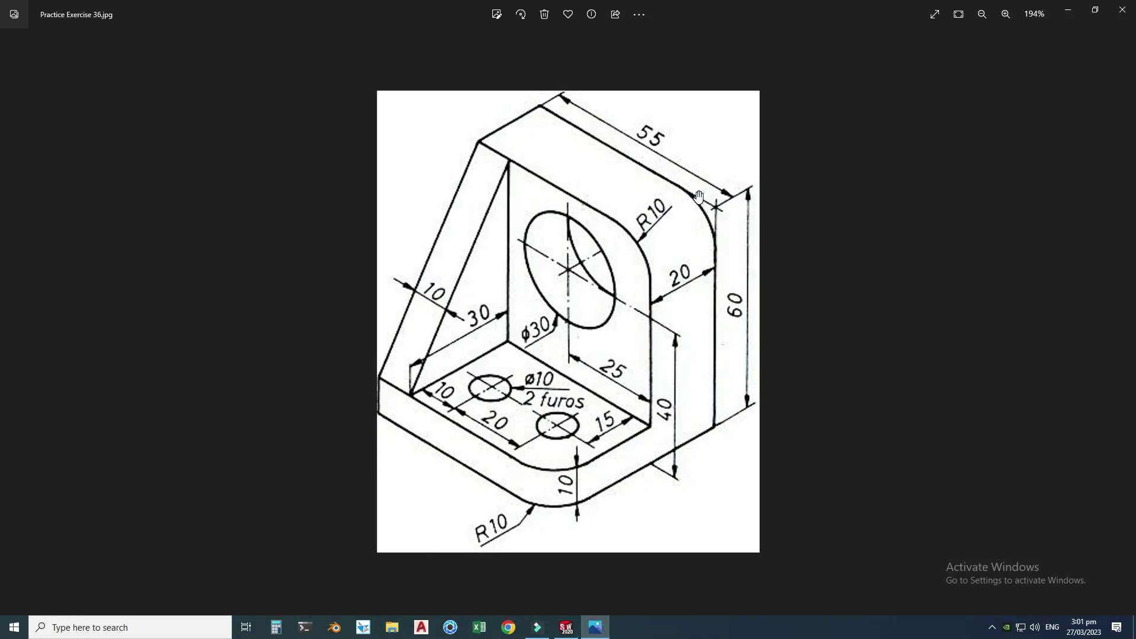
{"action": "left_click", "coordinate": [595, 627]}
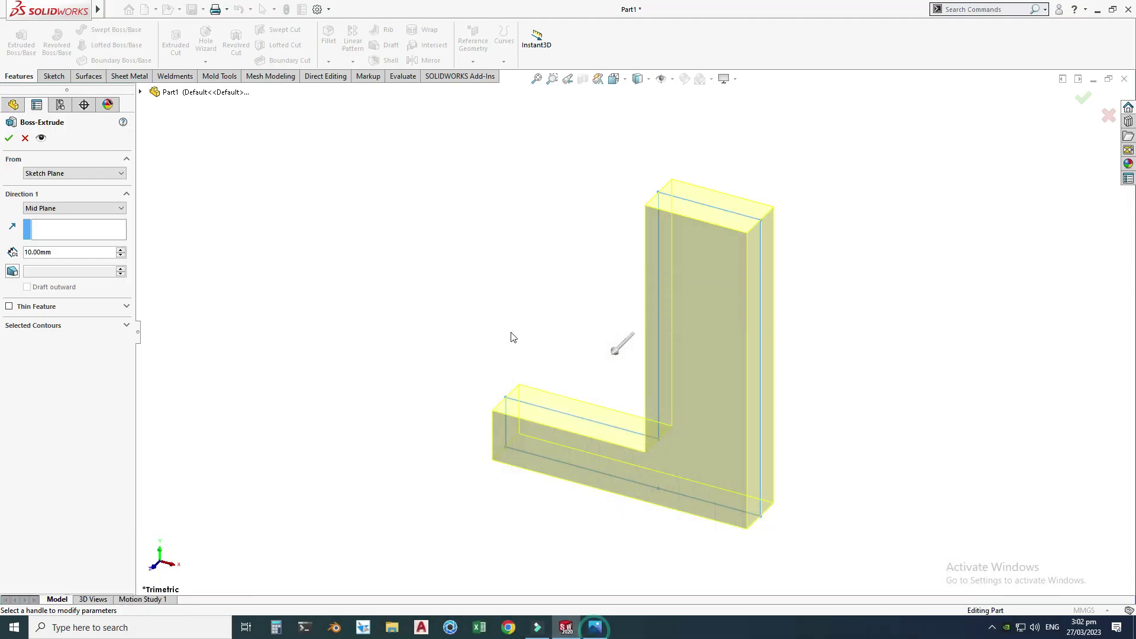
{"action": "double_click", "coordinate": [73, 252]}
{"action": "type", "text": "55"}
{"action": "key", "text": "Return"}
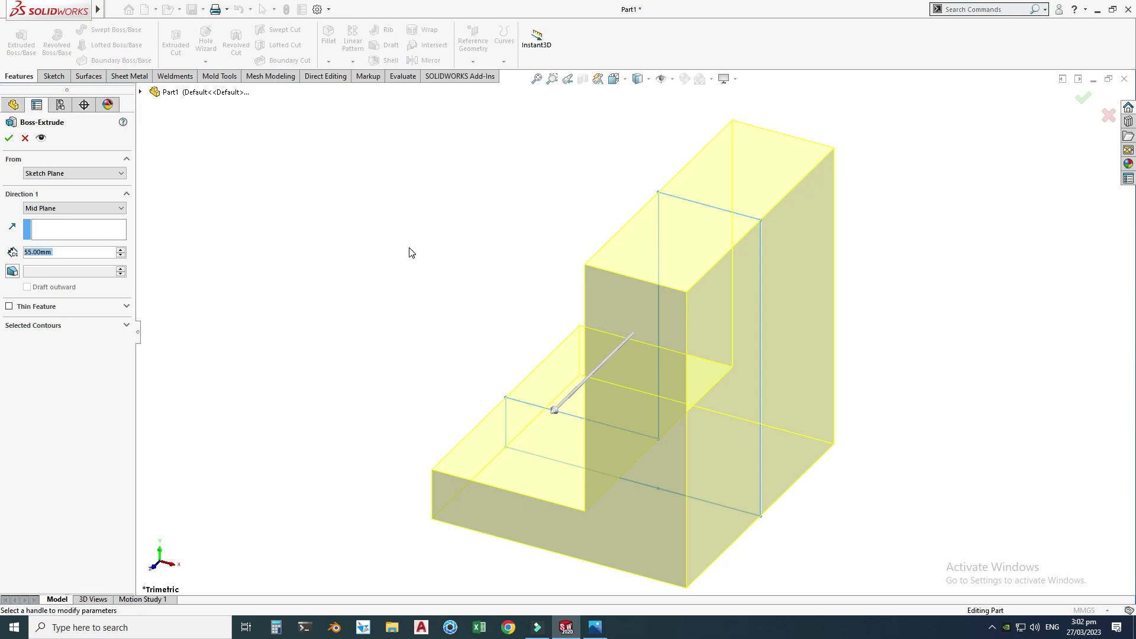
{"action": "left_click", "coordinate": [10, 140]}
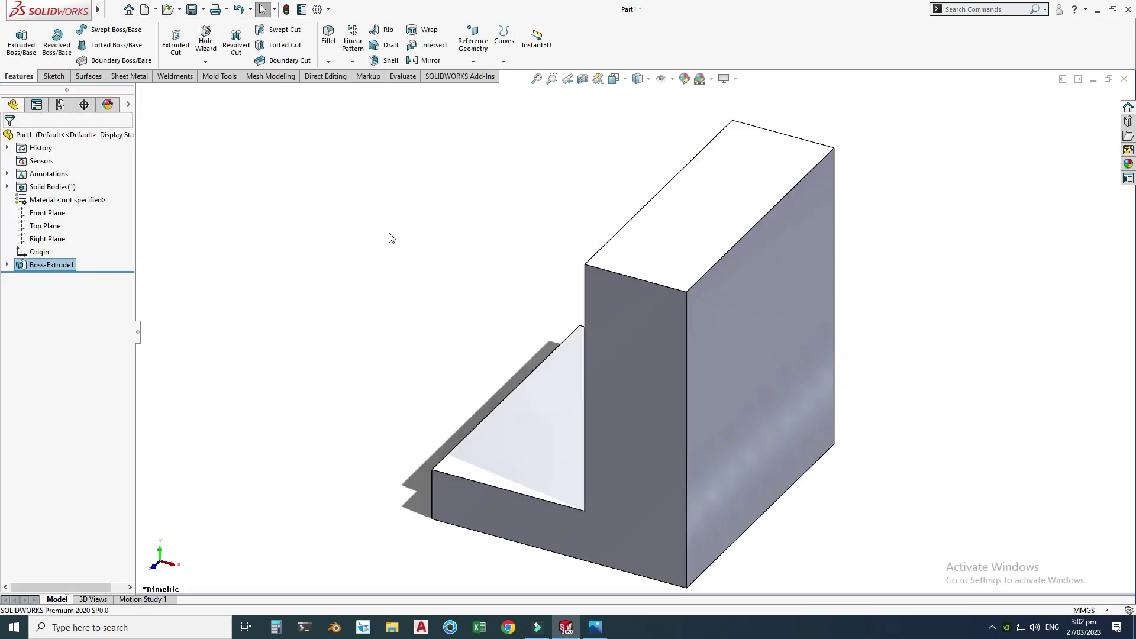
Step: Orient the bracket like the reference drawing and turn off the model's shadows
{"action": "right_click", "coordinate": [399, 173]}
{"action": "left_click", "coordinate": [438, 221]}
{"action": "mouse_move", "coordinate": [467, 236]}
{"action": "left_mouse_down"}
{"action": "mouse_move", "coordinate": [538, 248]}
{"action": "mouse_move", "coordinate": [545, 284]}
{"action": "mouse_move", "coordinate": [521, 291]}
{"action": "mouse_move", "coordinate": [646, 375]}
{"action": "mouse_move", "coordinate": [708, 323]}
{"action": "mouse_move", "coordinate": [678, 404]}
{"action": "left_mouse_up"}
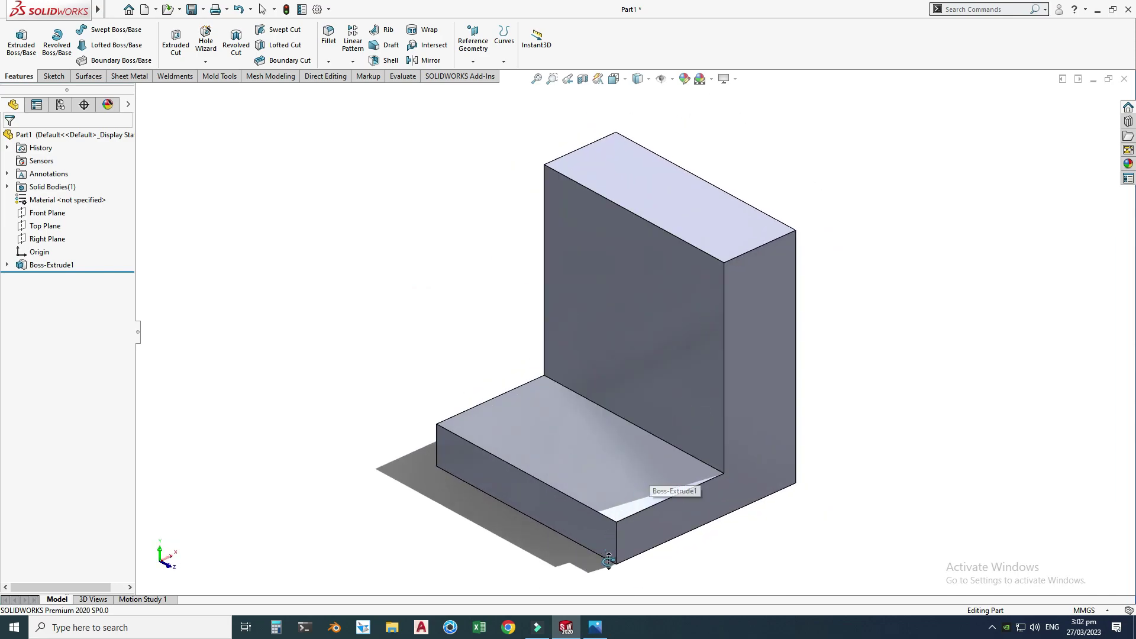
{"action": "left_click", "coordinate": [595, 627]}
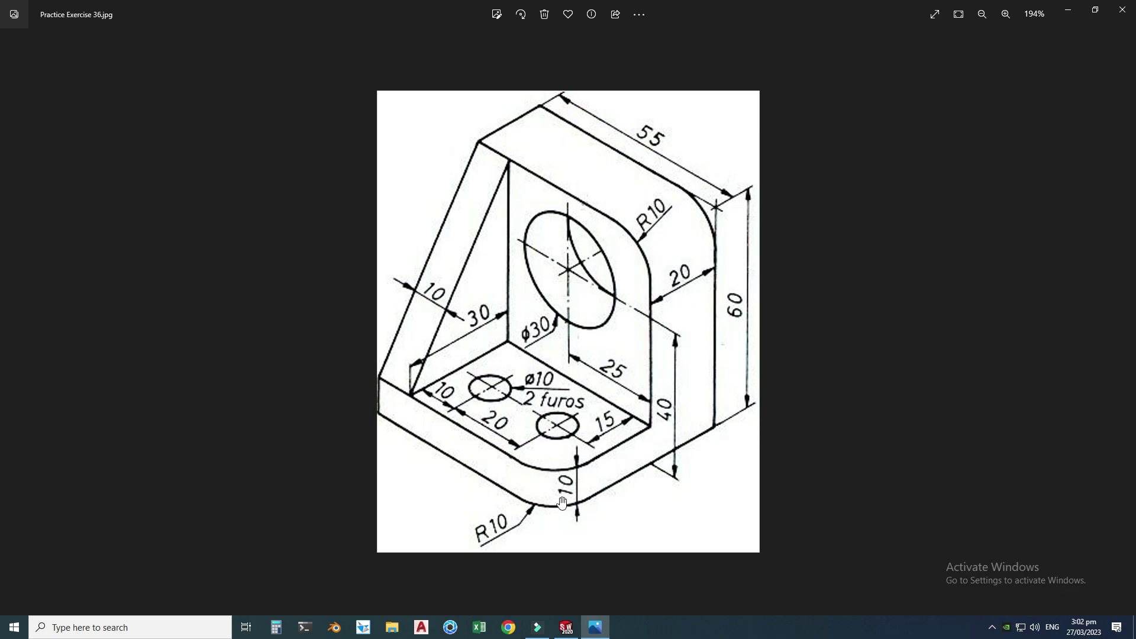
{"action": "left_click", "coordinate": [597, 629]}
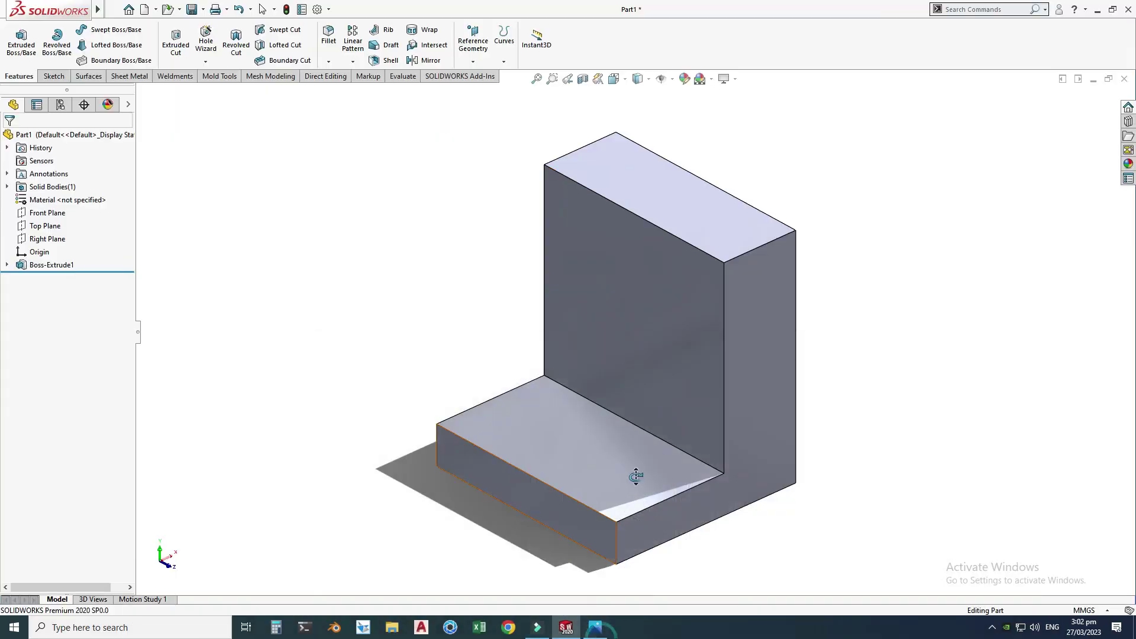
{"action": "left_click", "coordinate": [725, 79]}
{"action": "left_click", "coordinate": [744, 107]}
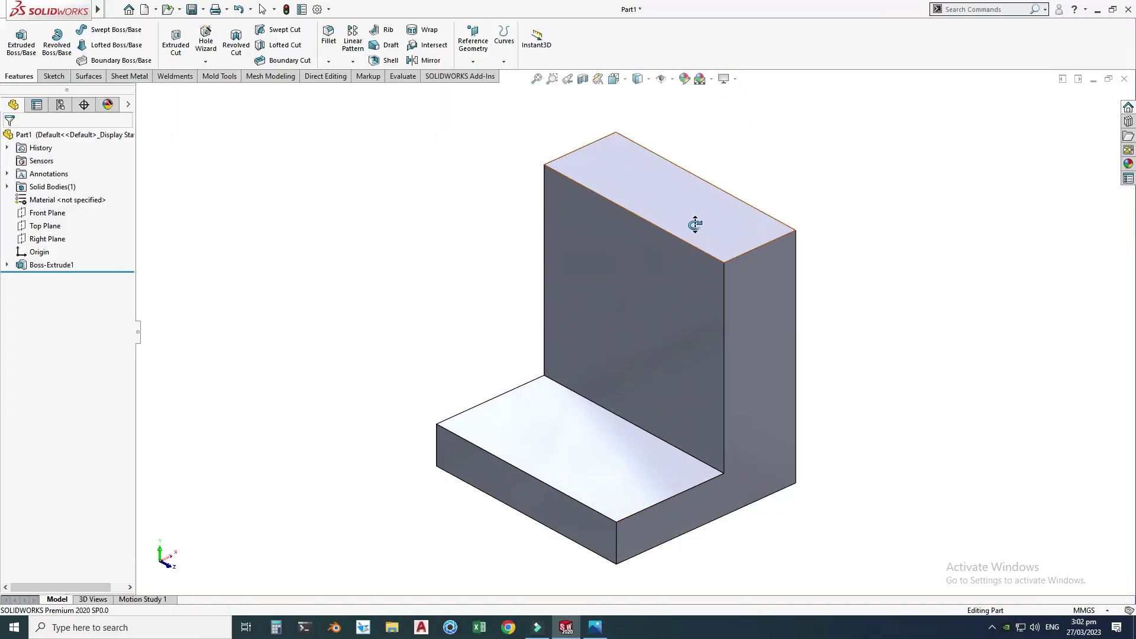
{"action": "key", "text": "f"}
{"action": "middle_click_drag", "start_coordinate": [799, 232], "coordinate": [796, 234]}
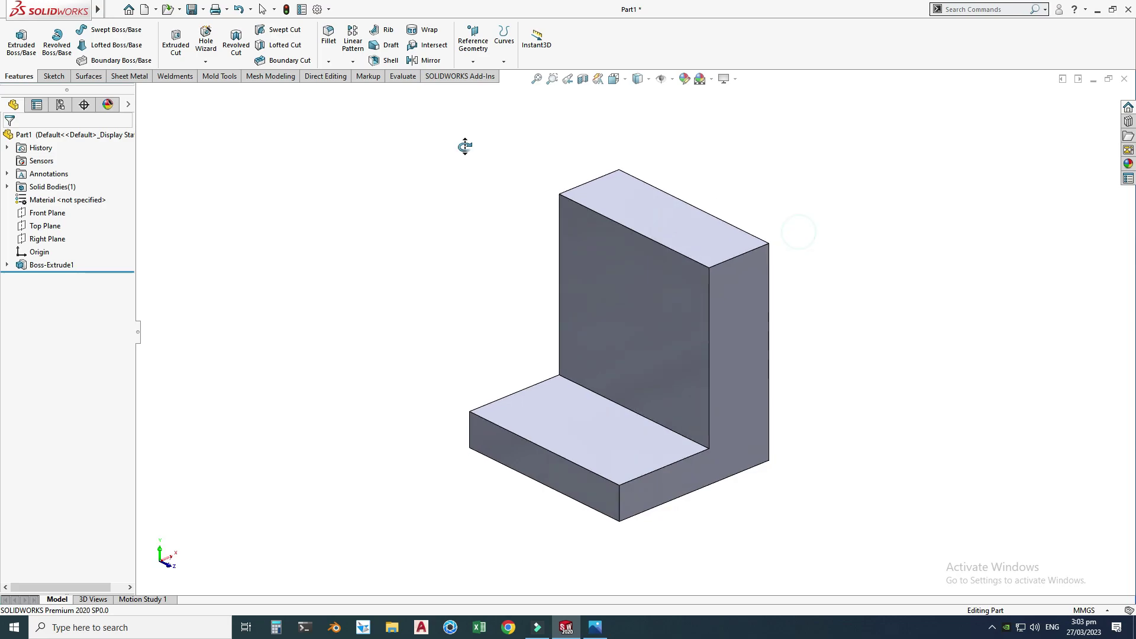
Step: Fillet the upright wall's upper corner edge and the base's outer corner edge on the same side with a 10 mm radius
{"action": "left_click", "coordinate": [329, 62]}
{"action": "left_click", "coordinate": [334, 77]}
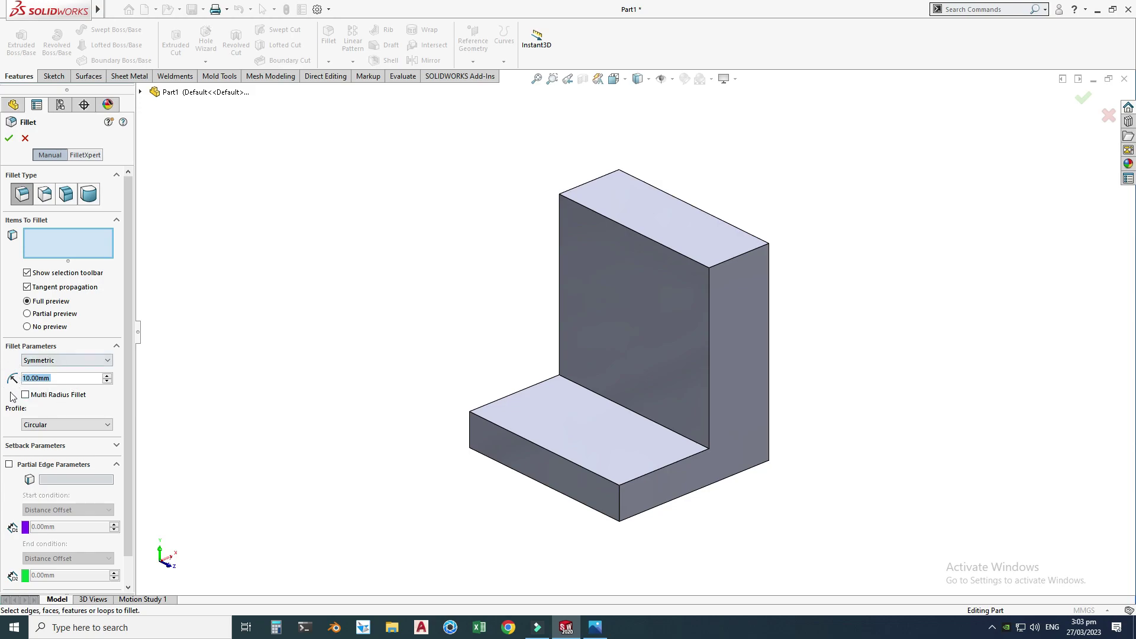
{"action": "left_click", "coordinate": [728, 261]}
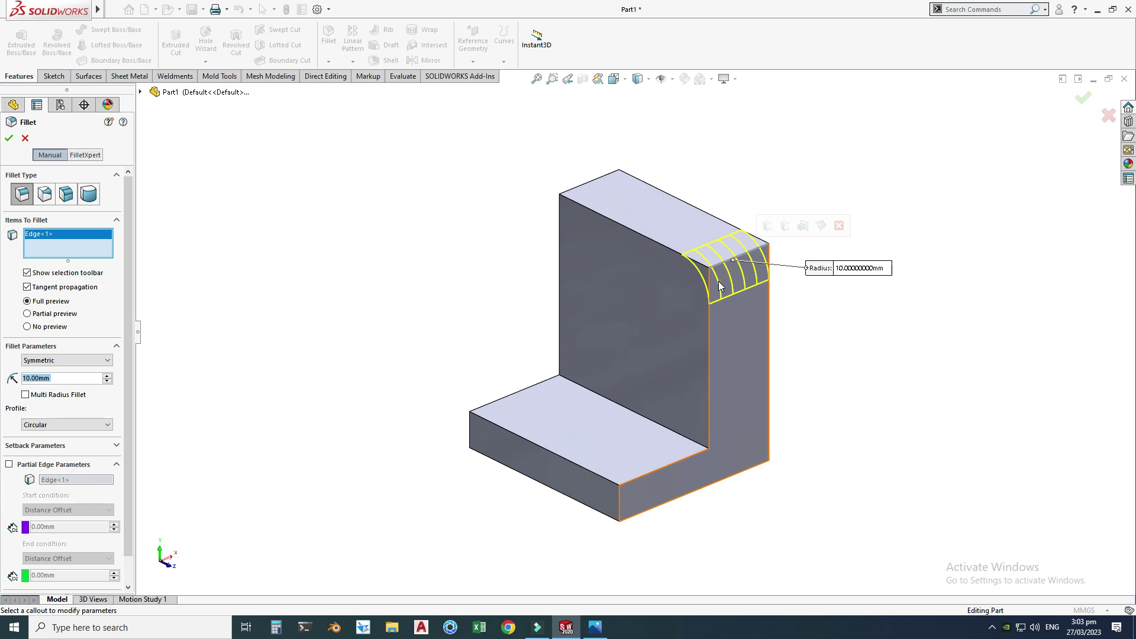
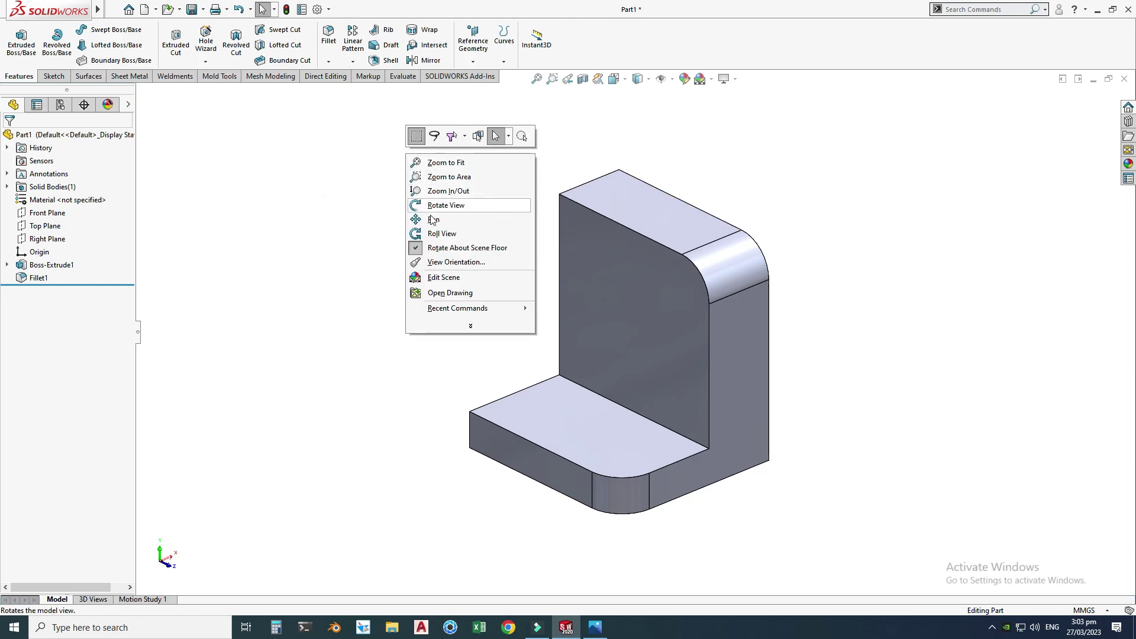
Step: Start a Hole Wizard feature positioned by a 3D sketch and place two holes side by side on the base's top face
{"action": "mouse_move", "coordinate": [459, 211]}
{"action": "left_mouse_down"}
{"action": "mouse_move", "coordinate": [474, 264]}
{"action": "mouse_move", "coordinate": [466, 209]}
{"action": "left_mouse_up"}
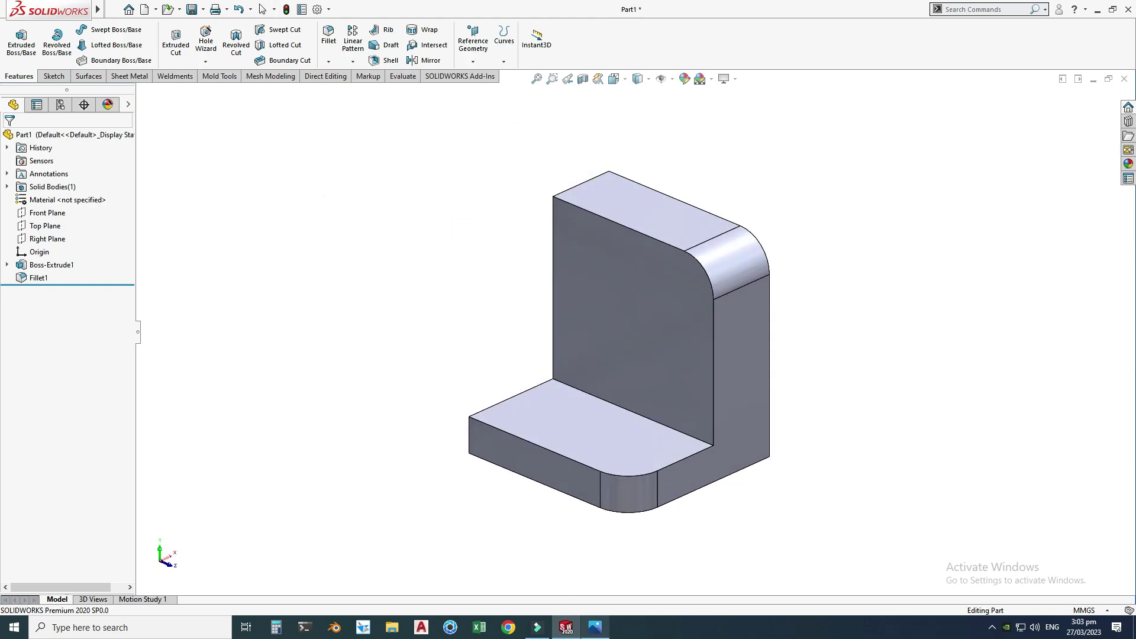
{"action": "left_click", "coordinate": [595, 627]}
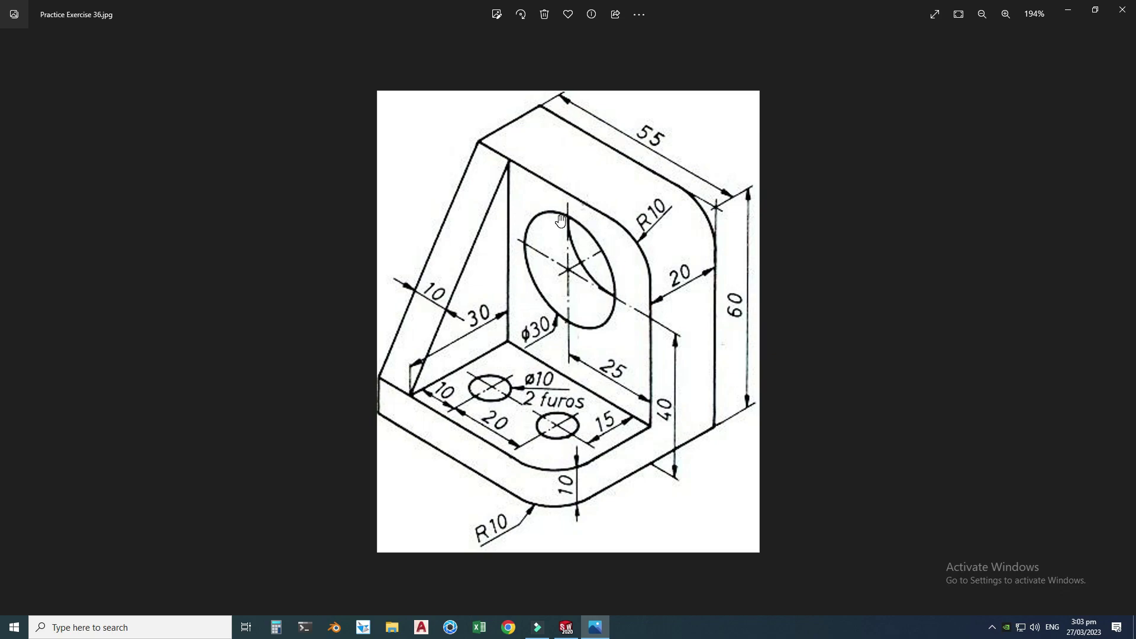
{"action": "left_click", "coordinate": [579, 636]}
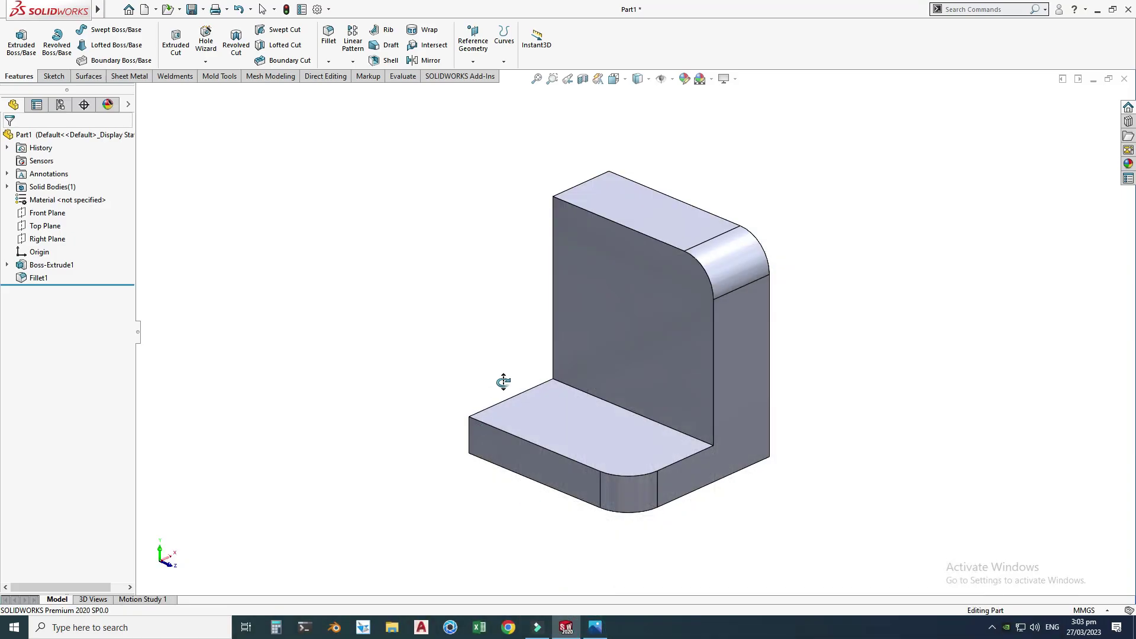
{"action": "middle_click_drag", "start_coordinate": [583, 420], "coordinate": [591, 418]}
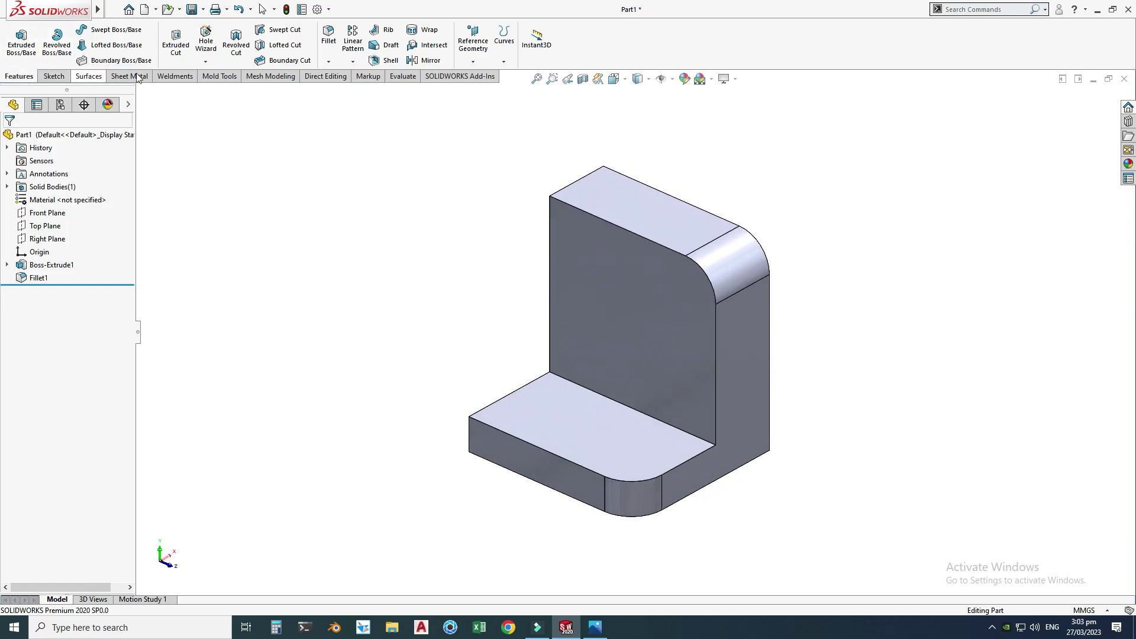
{"action": "left_click", "coordinate": [207, 63]}
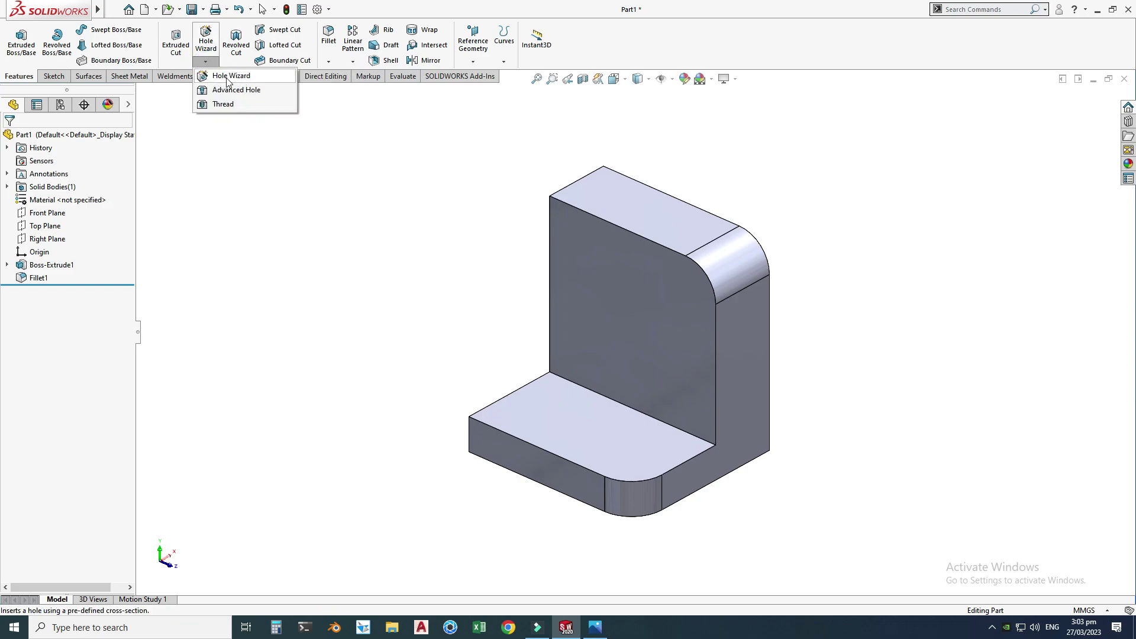
{"action": "left_click", "coordinate": [225, 75]}
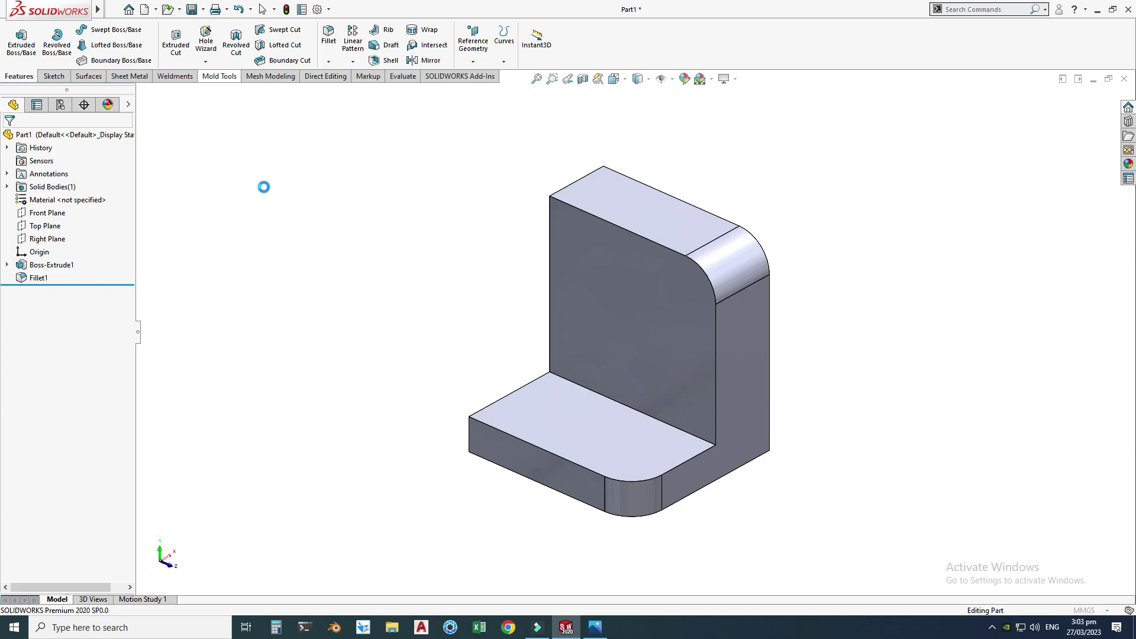
{"action": "left_click", "coordinate": [78, 160]}
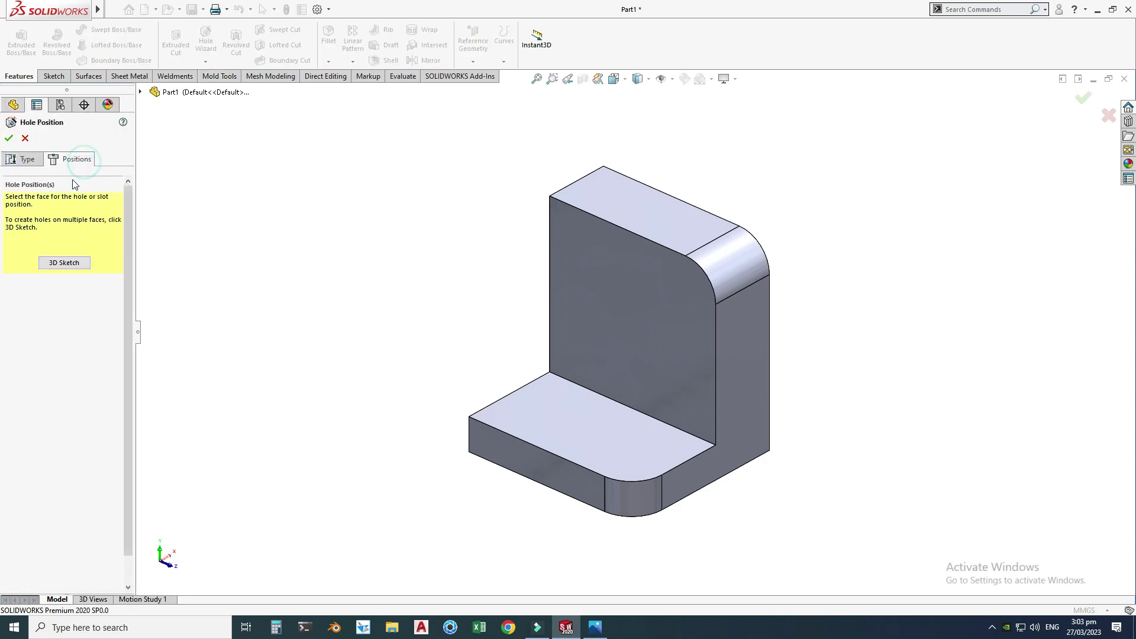
{"action": "left_click", "coordinate": [65, 262]}
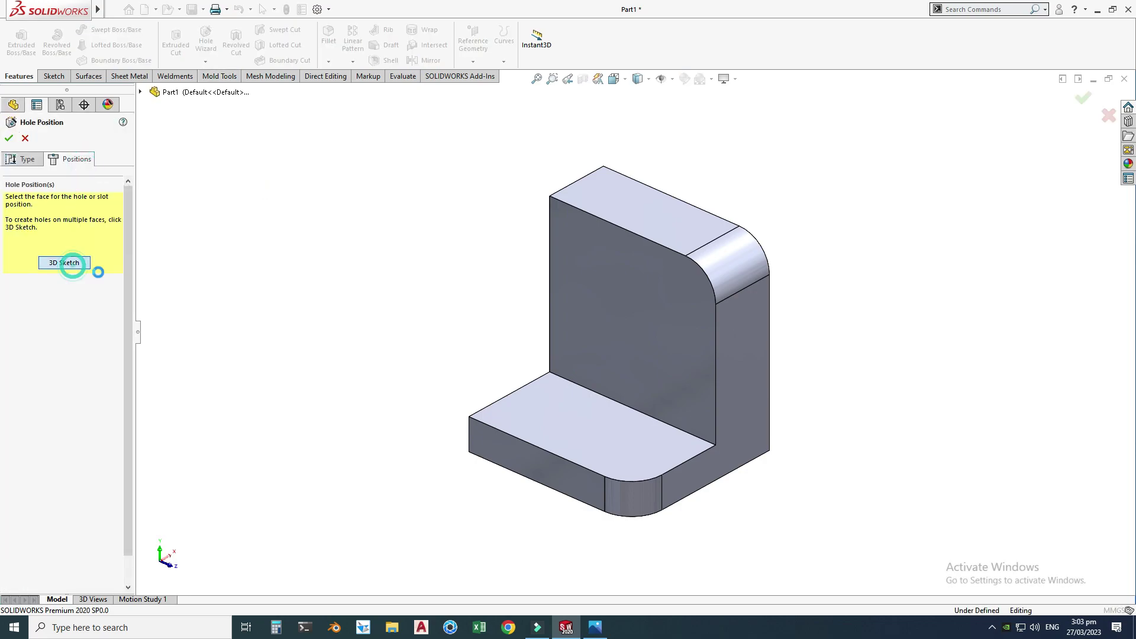
{"action": "left_click", "coordinate": [626, 445]}
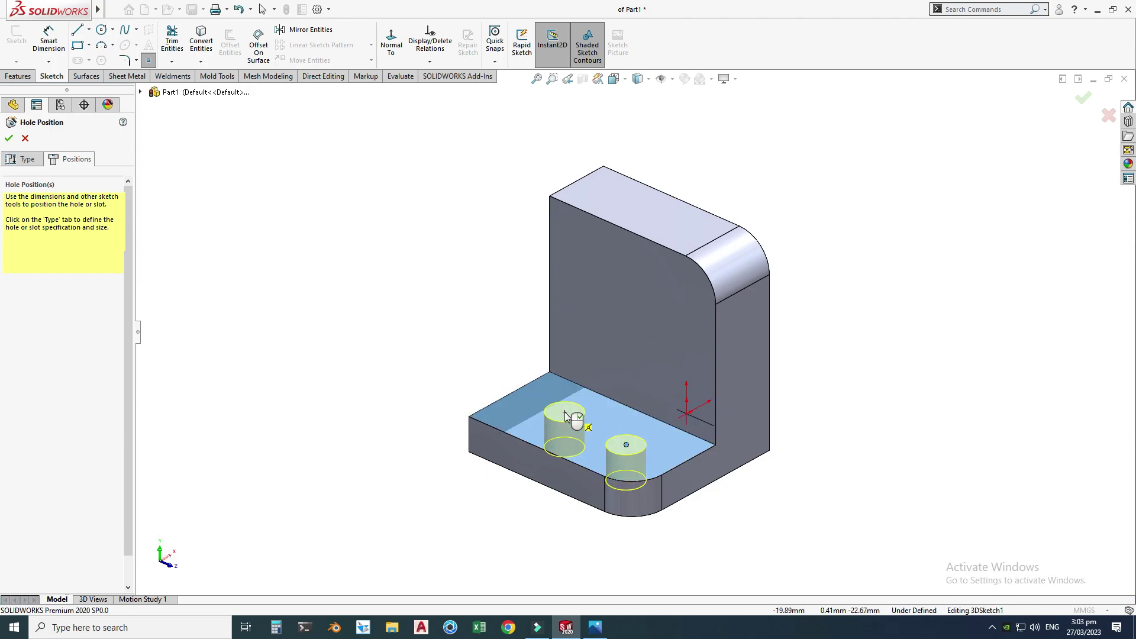
{"action": "left_click", "coordinate": [565, 412]}
Step: View the bracket from above and align the two hole centre points with an Along Z relation
{"action": "left_click", "coordinate": [614, 79]}
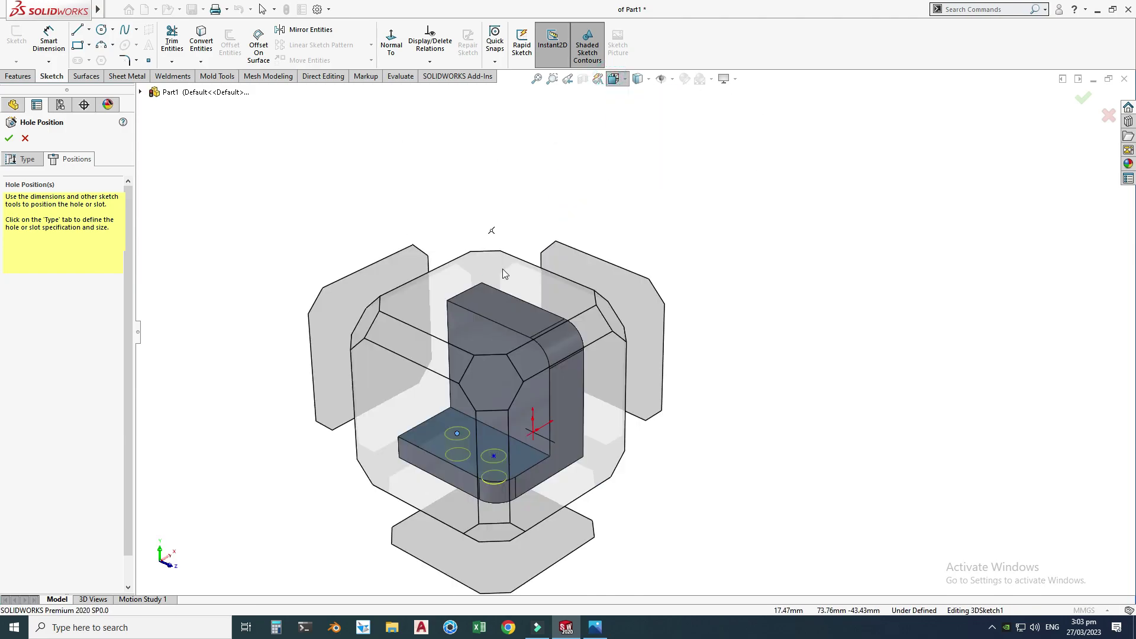
{"action": "left_click", "coordinate": [466, 308]}
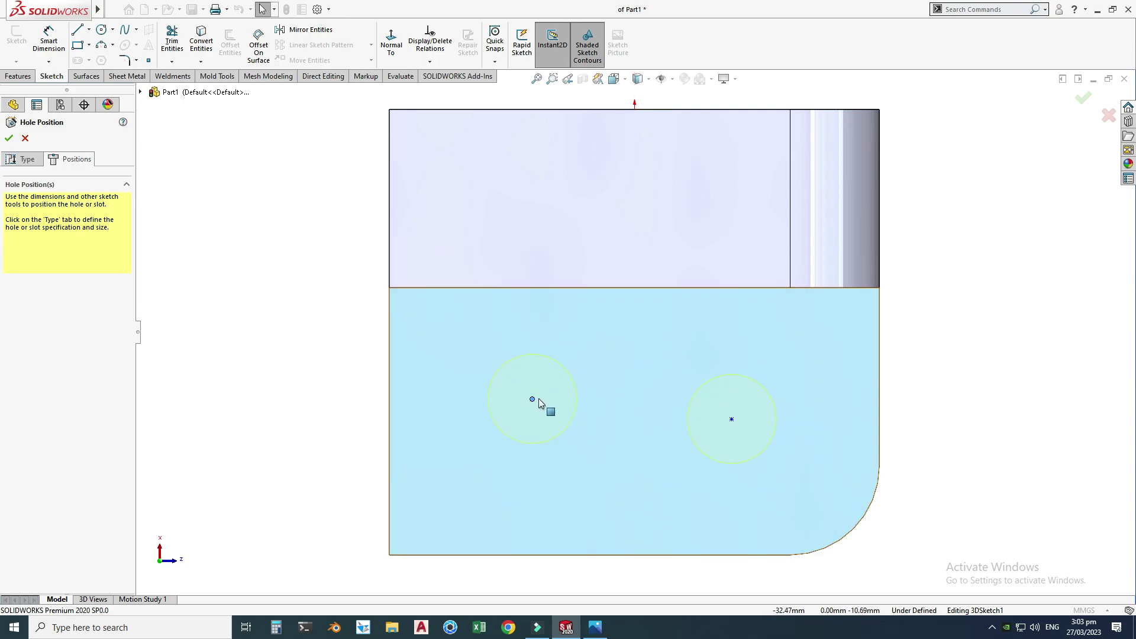
{"action": "left_click", "coordinate": [531, 399]}
{"action": "left_click", "coordinate": [731, 419], "text": "ctrl"}
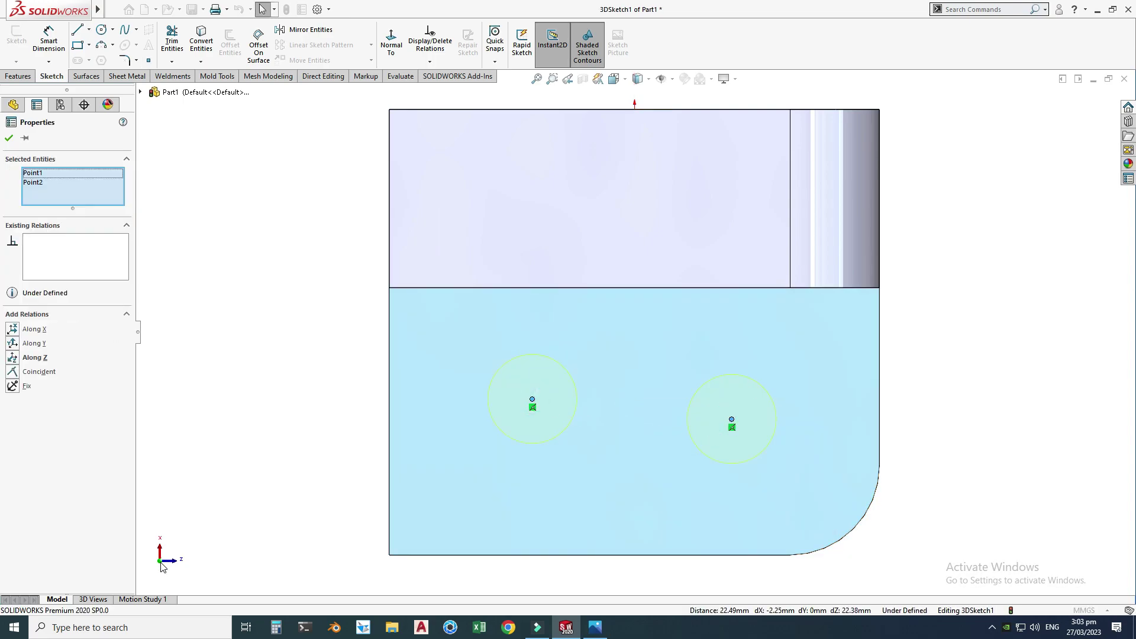
{"action": "left_click", "coordinate": [13, 358]}
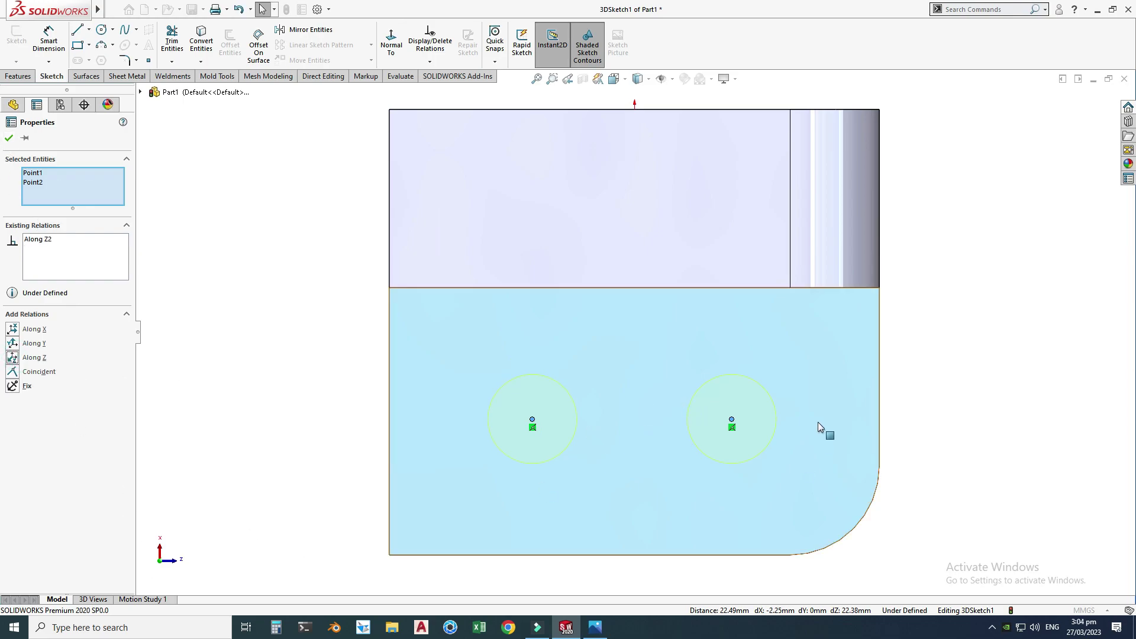
{"action": "key", "text": "f"}
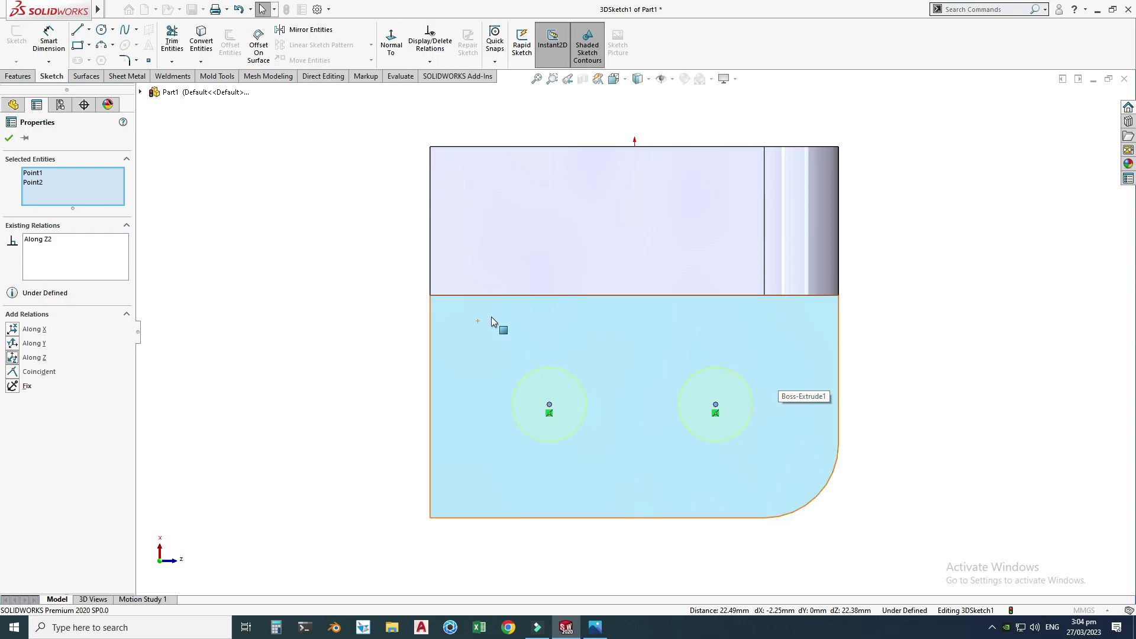
{"action": "left_click", "coordinate": [9, 138]}
Step: Check the hole callout in the reference drawing and specify the holes as Ø10.0 with the Through All end condition
{"action": "left_click", "coordinate": [24, 160]}
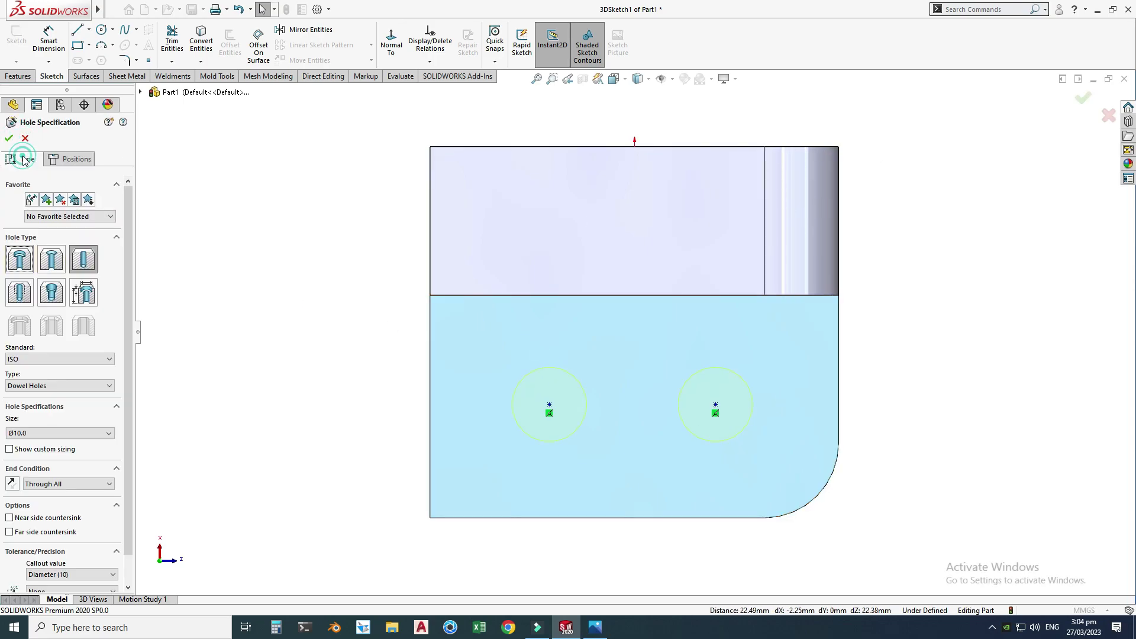
{"action": "left_click", "coordinate": [601, 627]}
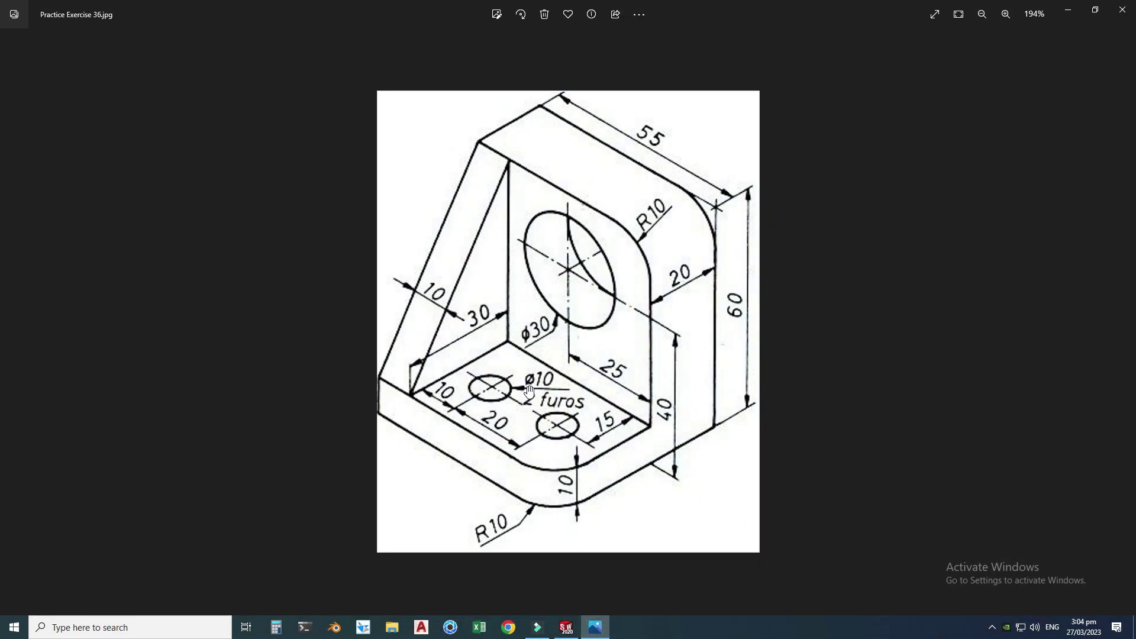
{"action": "scroll", "coordinate": [530, 388], "scroll_direction": "up", "scroll_amount": 3}
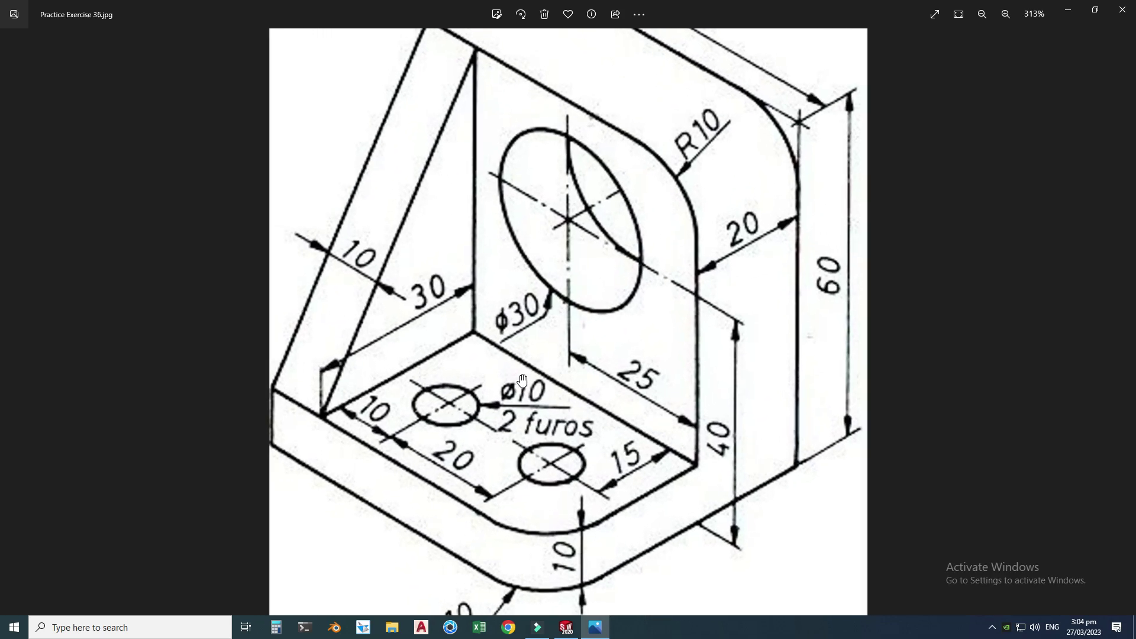
{"action": "scroll", "coordinate": [487, 382], "scroll_direction": "down", "scroll_amount": 4}
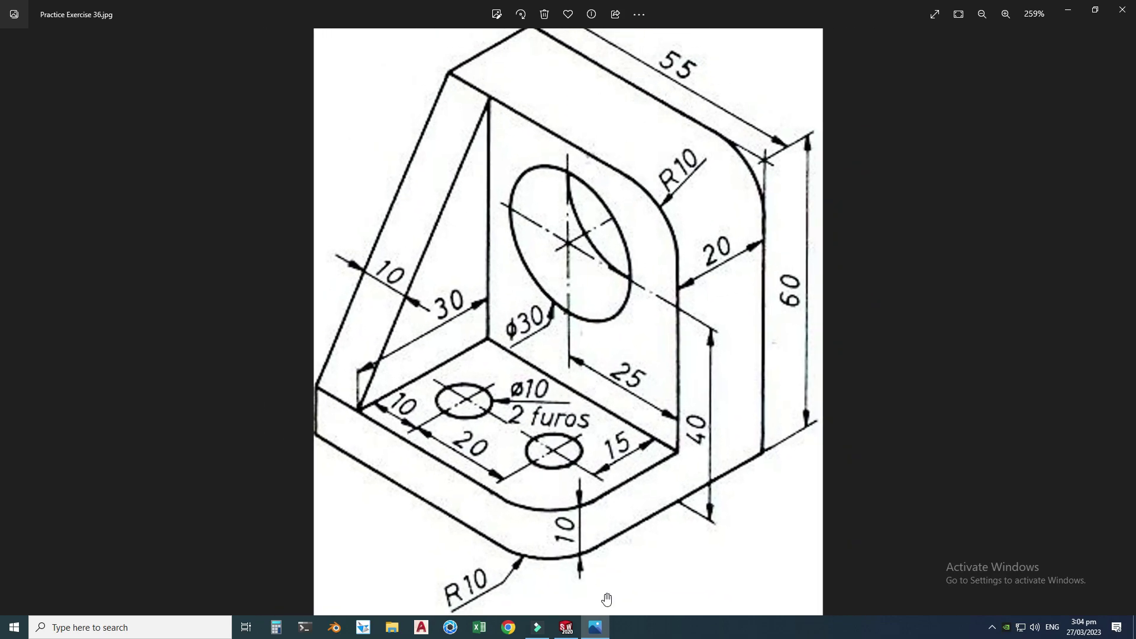
{"action": "left_click", "coordinate": [594, 628]}
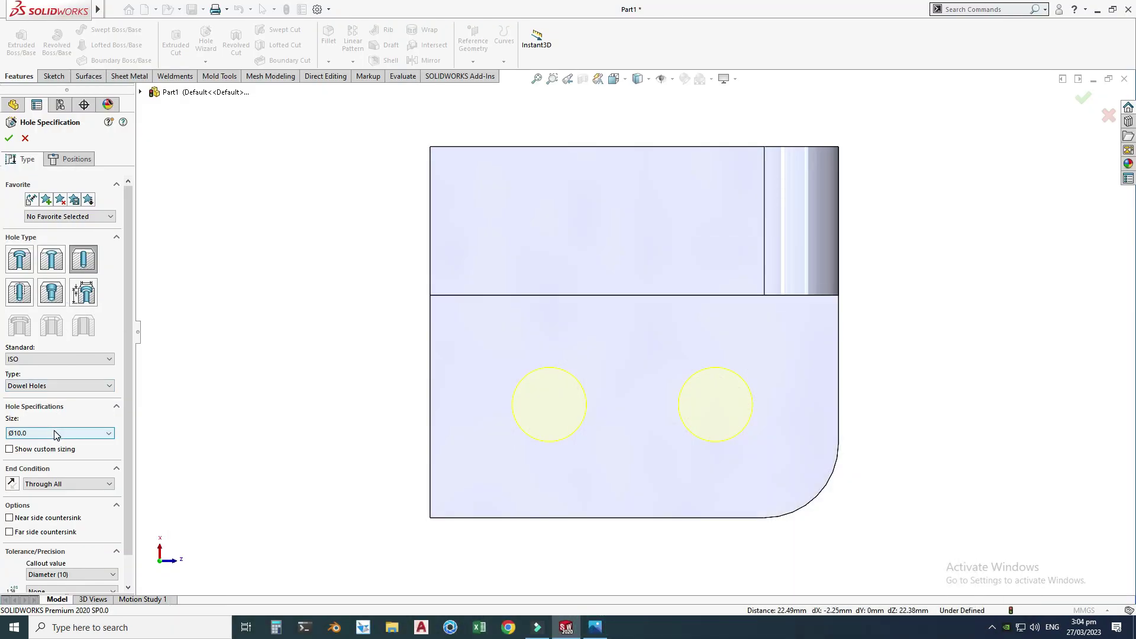
{"action": "left_click", "coordinate": [57, 433]}
{"action": "left_click", "coordinate": [26, 503]}
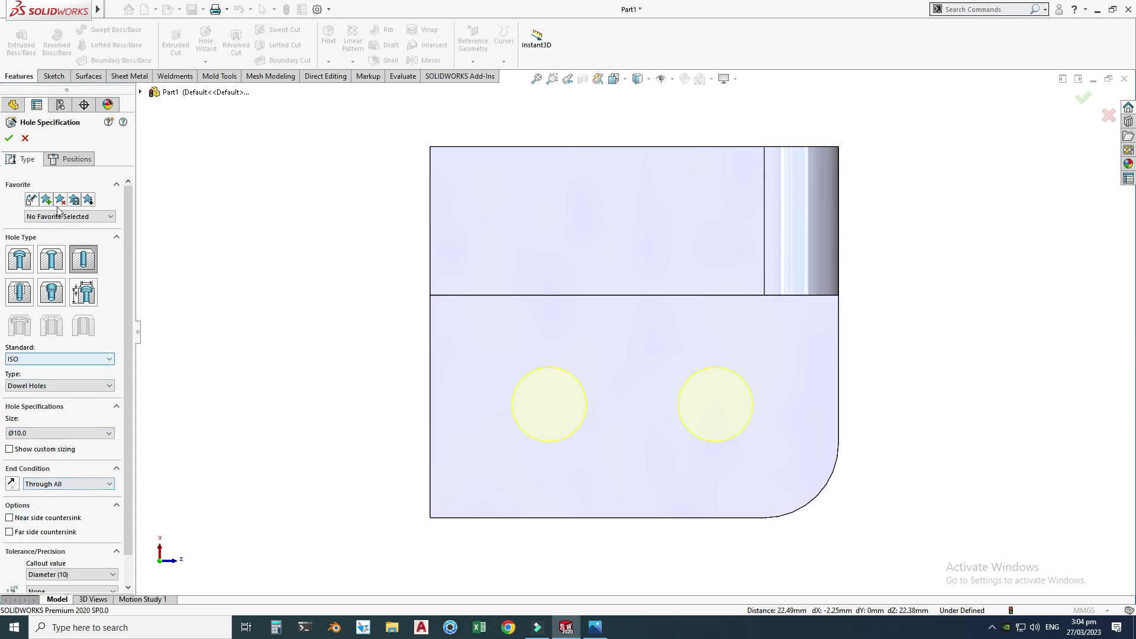
Step: Dimension the spacing between the two hole centres as 20 mm, following the reference drawing
{"action": "left_click", "coordinate": [72, 160]}
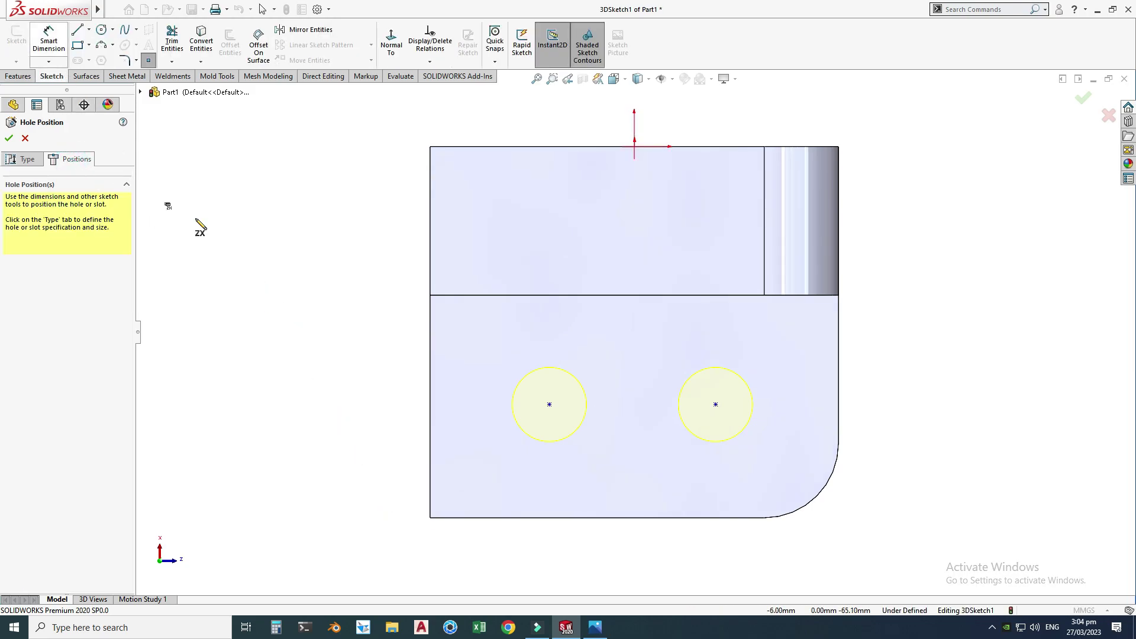
{"action": "key", "text": "alt+Tab"}
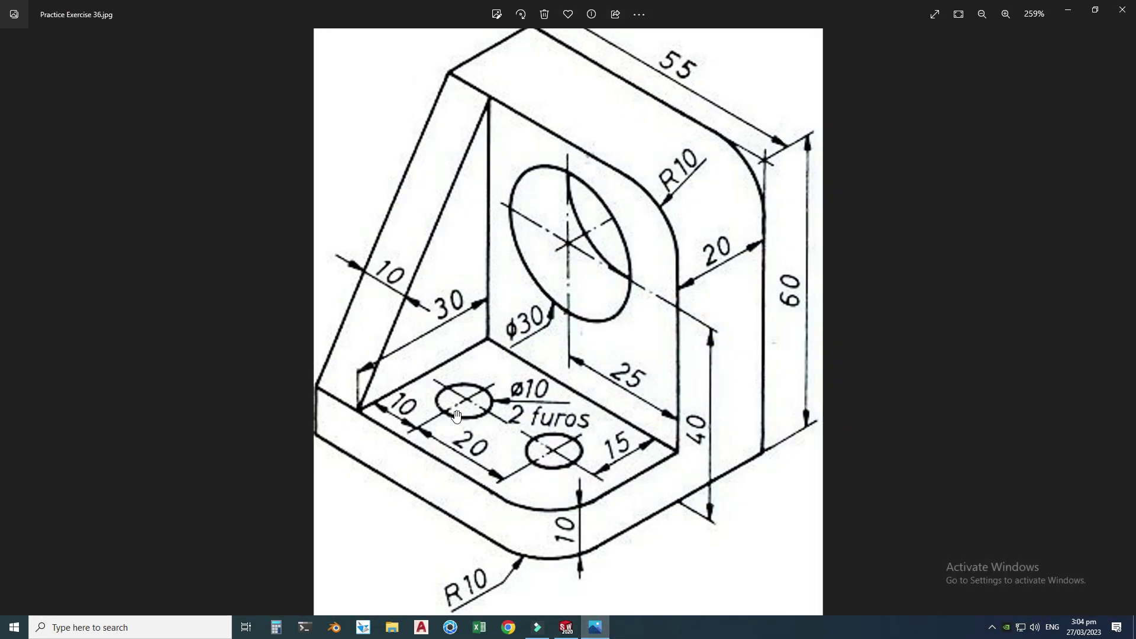
{"action": "left_click", "coordinate": [594, 627]}
{"action": "left_click", "coordinate": [49, 42]}
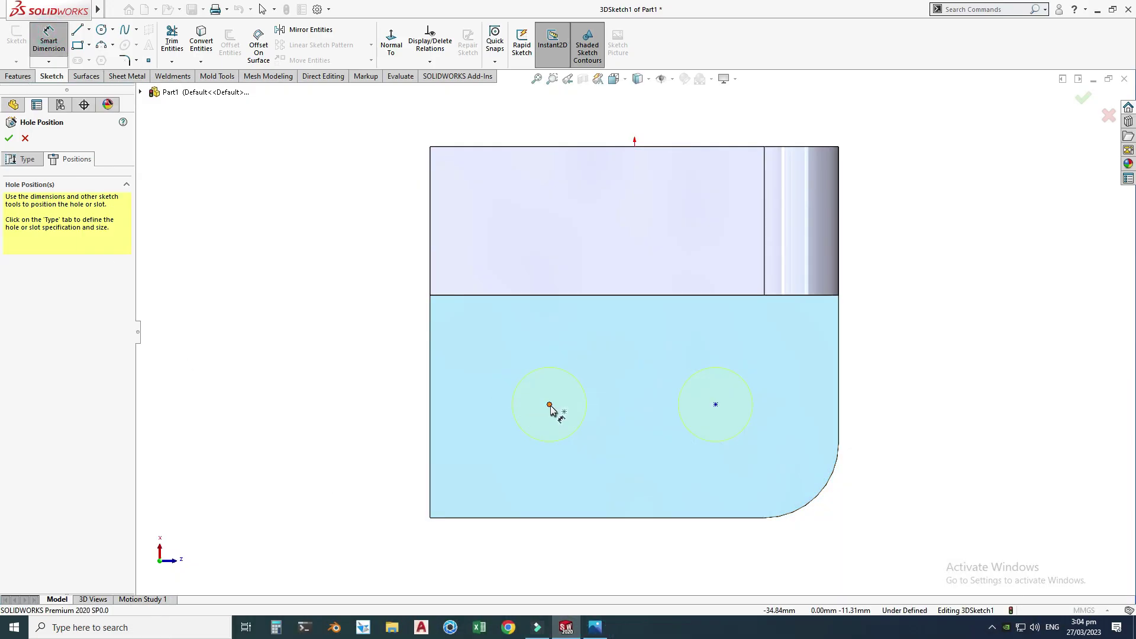
{"action": "left_click", "coordinate": [550, 406]}
{"action": "left_click", "coordinate": [715, 404]}
{"action": "left_click", "coordinate": [622, 355]}
{"action": "type", "text": "20"}
{"action": "key", "text": "Return"}
{"action": "key", "text": "Escape"}
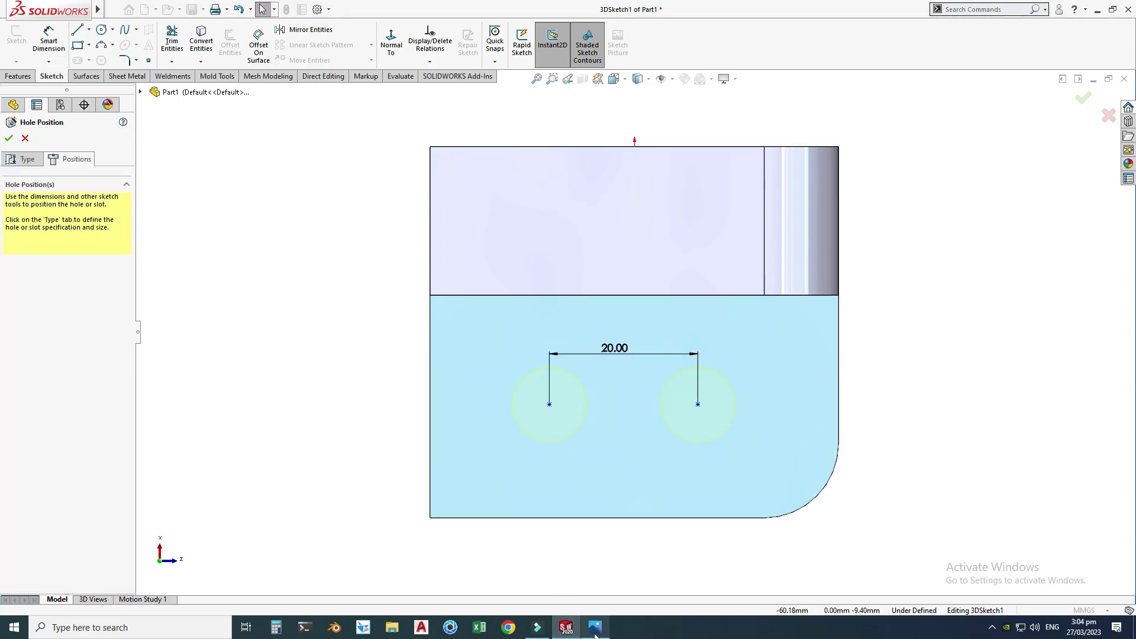
Step: Dimension the centre of the hole nearer the rounded corner 15 mm from the edge where the base meets the upright wall
{"action": "left_click", "coordinate": [594, 627]}
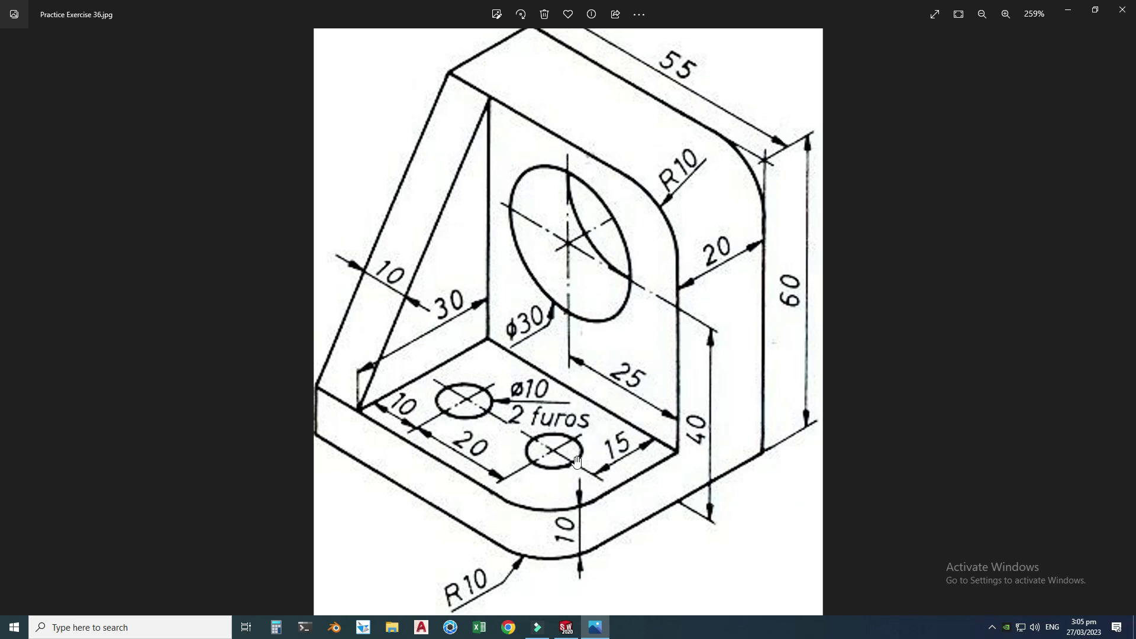
{"action": "scroll", "coordinate": [580, 454], "scroll_direction": "down", "scroll_amount": 8, "text": "ctrl"}
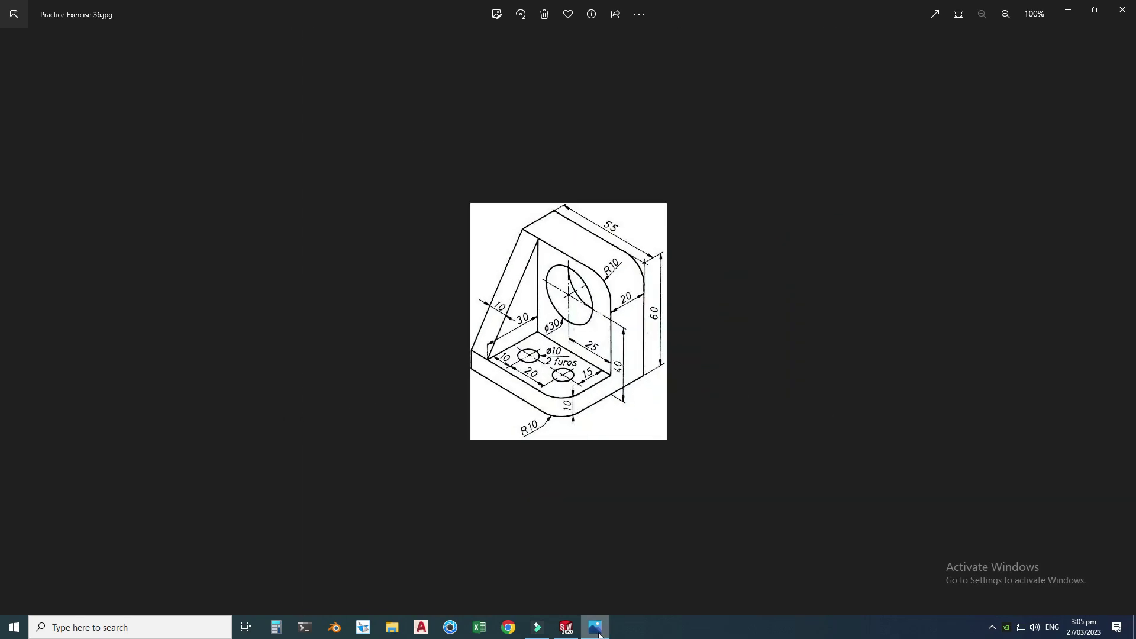
{"action": "left_click", "coordinate": [594, 628]}
{"action": "right_click", "coordinate": [348, 189]}
{"action": "mouse_move", "coordinate": [398, 214]}
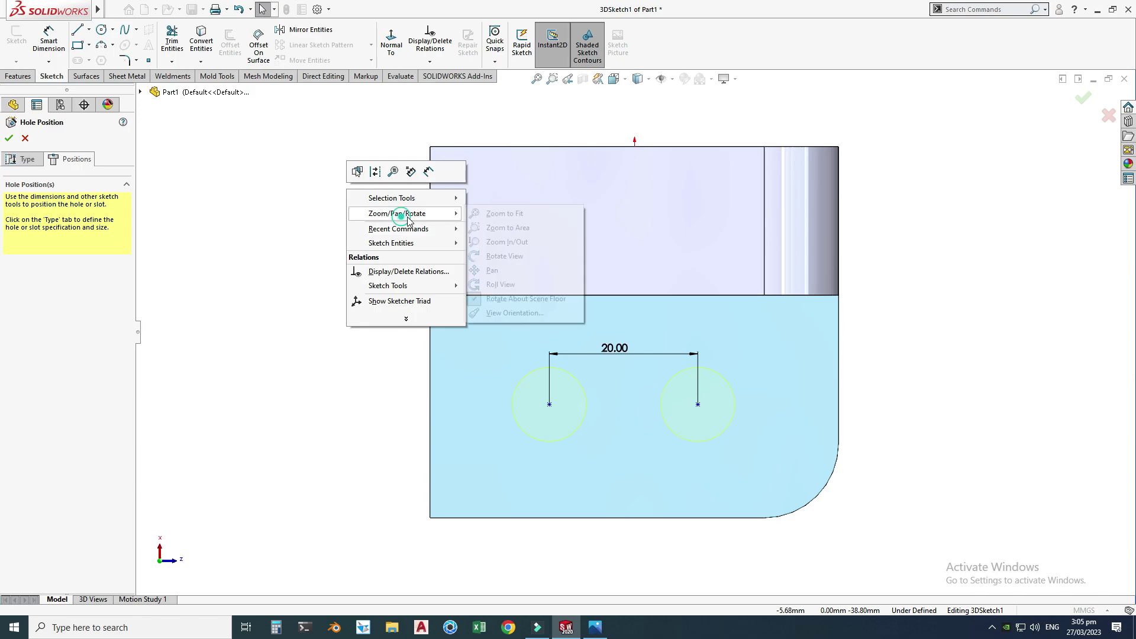
{"action": "left_click", "coordinate": [505, 256]}
{"action": "left_click_drag", "start_coordinate": [505, 256], "coordinate": [674, 330]}
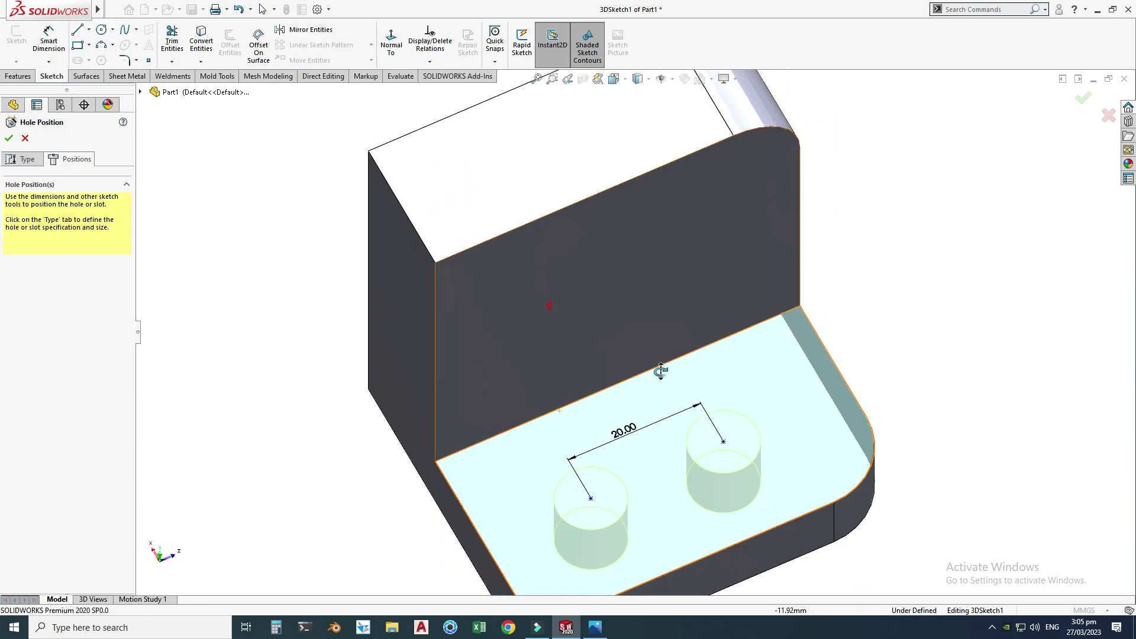
{"action": "key", "text": "Escape"}
{"action": "left_click", "coordinate": [57, 40]}
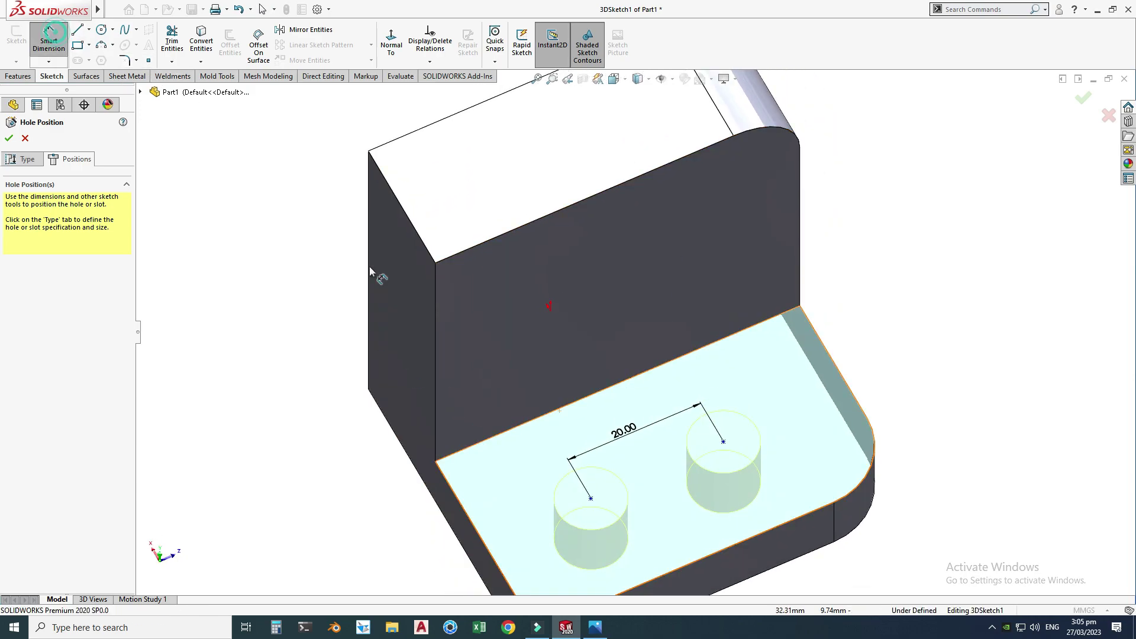
{"action": "left_click", "coordinate": [723, 442]}
{"action": "left_click", "coordinate": [665, 360]}
{"action": "left_click", "coordinate": [898, 335]}
{"action": "type", "text": "15"}
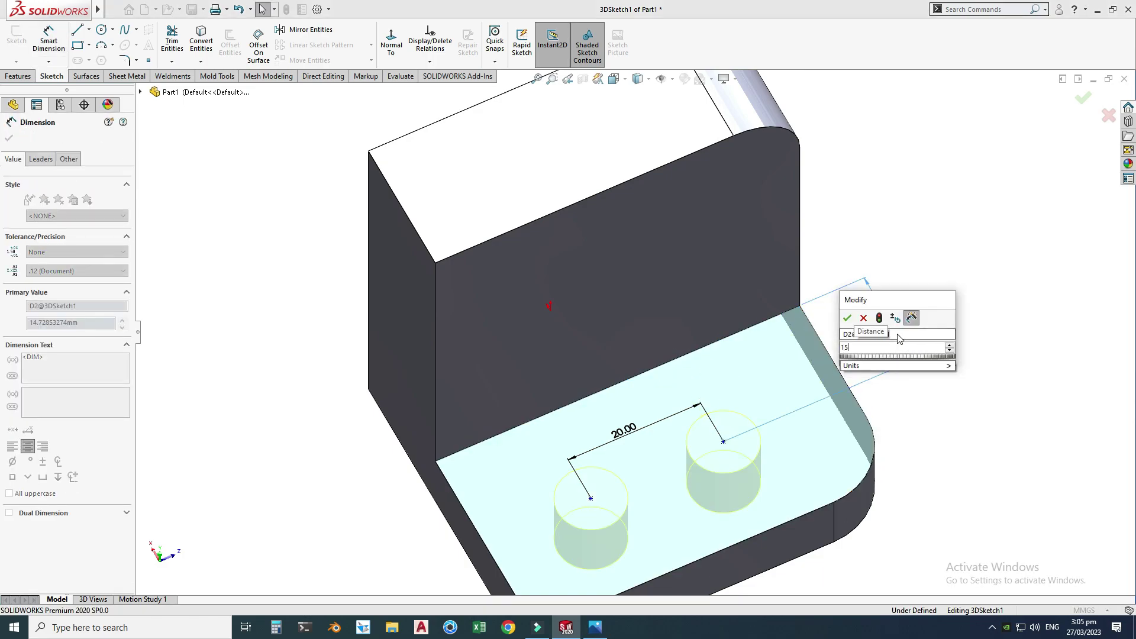
{"action": "key", "text": "Return"}
Step: Dimension the centre of the other hole 20 mm from the base's square-cornered side edge, checking the reference drawing, and complete the hole feature
{"action": "key", "text": "alt+Tab"}
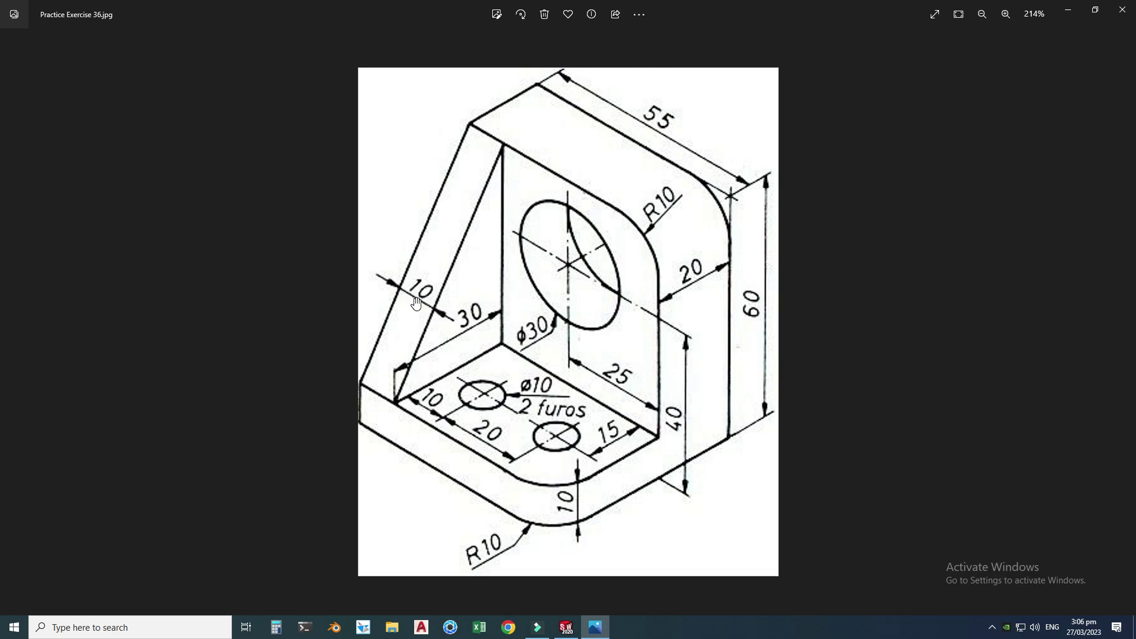
{"action": "left_click", "coordinate": [595, 626]}
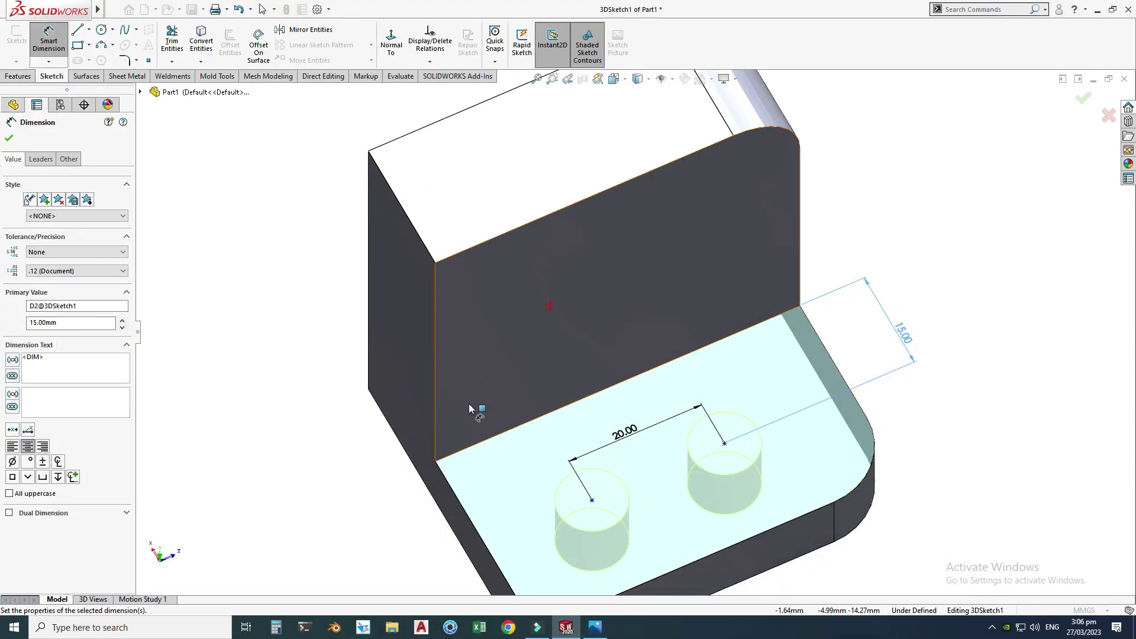
{"action": "left_click", "coordinate": [595, 626]}
{"action": "left_click", "coordinate": [595, 626]}
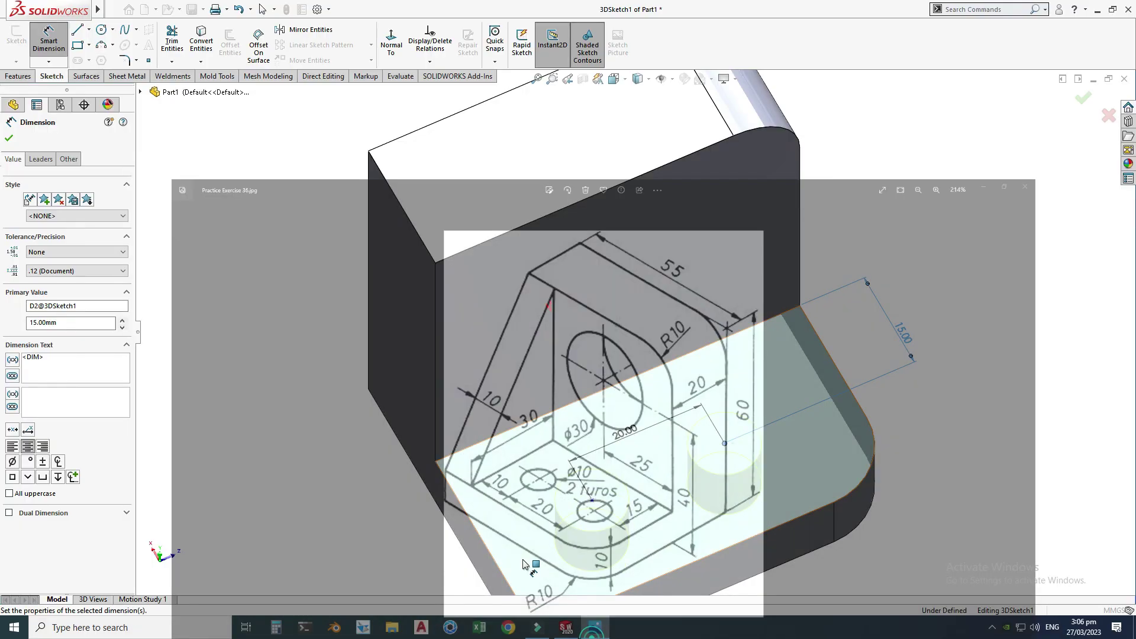
{"action": "left_click", "coordinate": [591, 501]}
{"action": "left_click", "coordinate": [488, 547]}
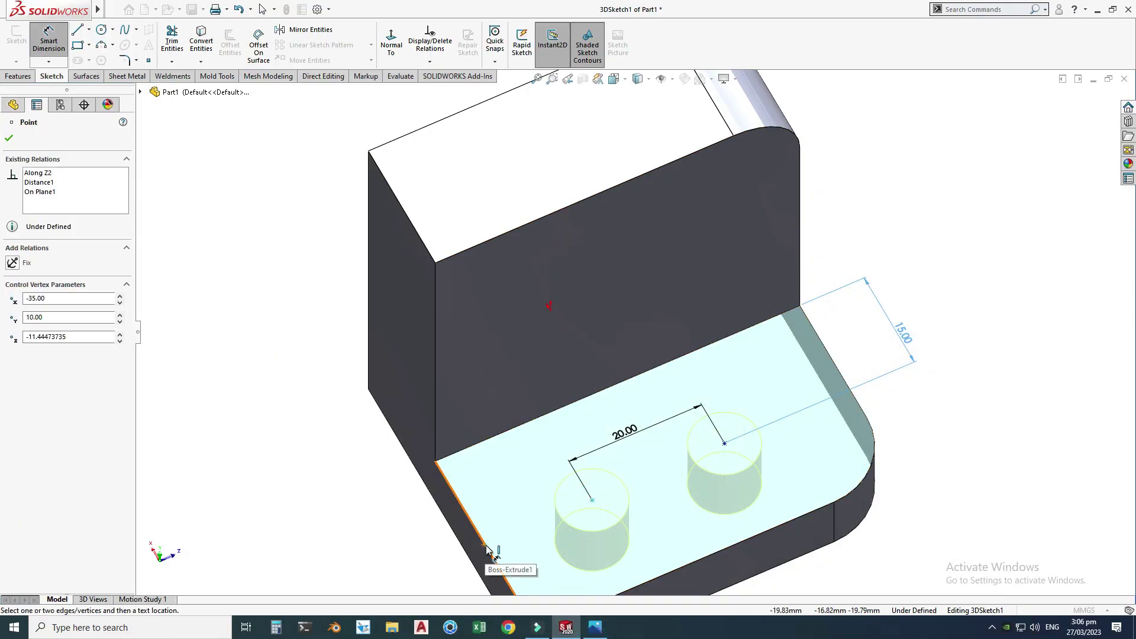
{"action": "left_click", "coordinate": [502, 482]}
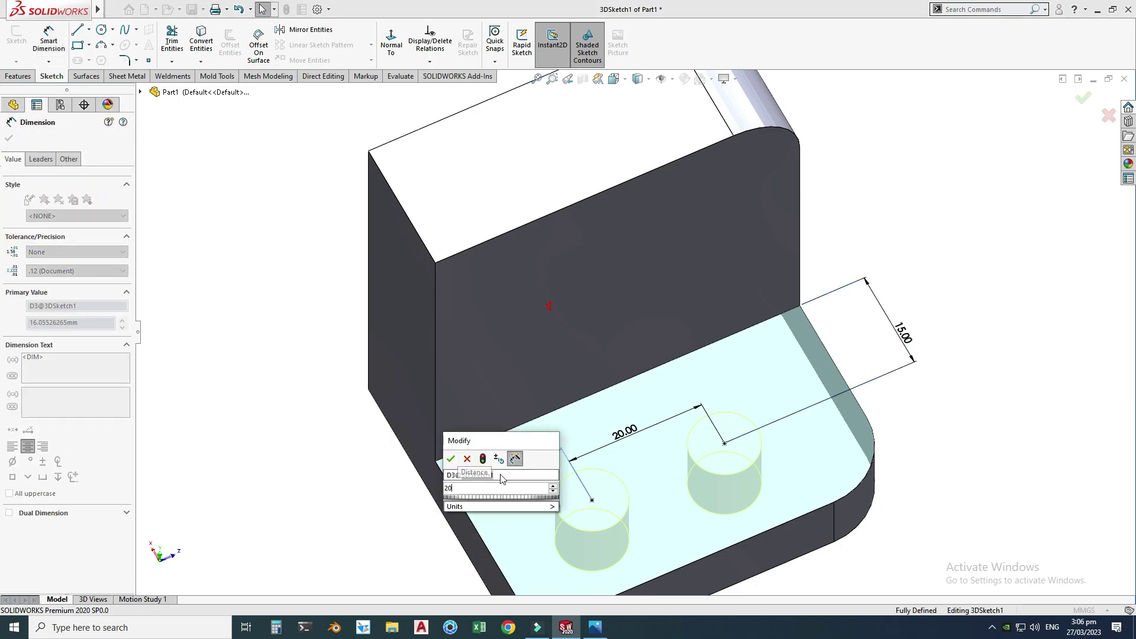
{"action": "type", "text": "20"}
{"action": "key", "text": "Return"}
{"action": "key", "text": "Escape"}
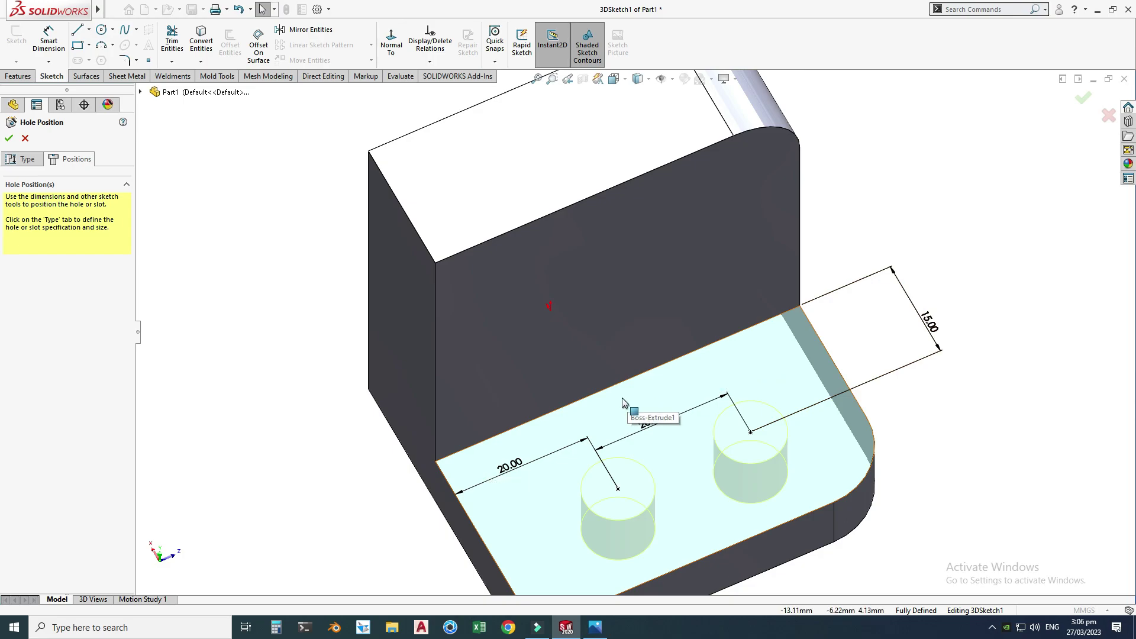
{"action": "left_click", "coordinate": [9, 140]}
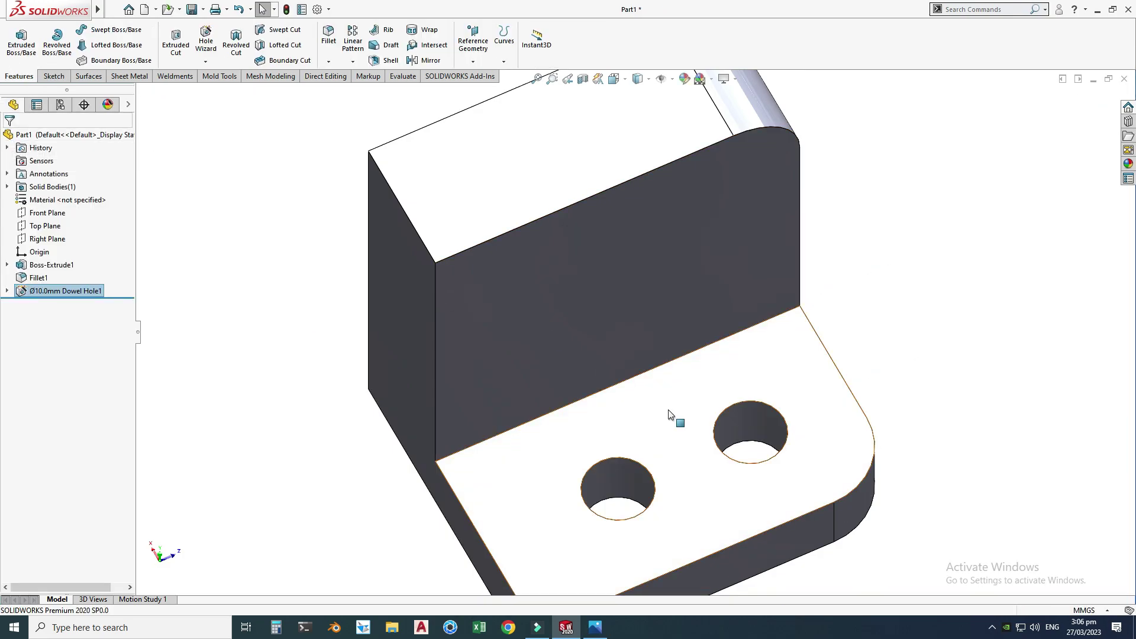
Step: Inspect the bracket with its two base holes in isometric view and compare it with the reference drawing
{"action": "key", "text": "f"}
{"action": "left_click", "coordinate": [793, 274]}
{"action": "right_click", "coordinate": [817, 208]}
{"action": "left_click", "coordinate": [849, 267]}
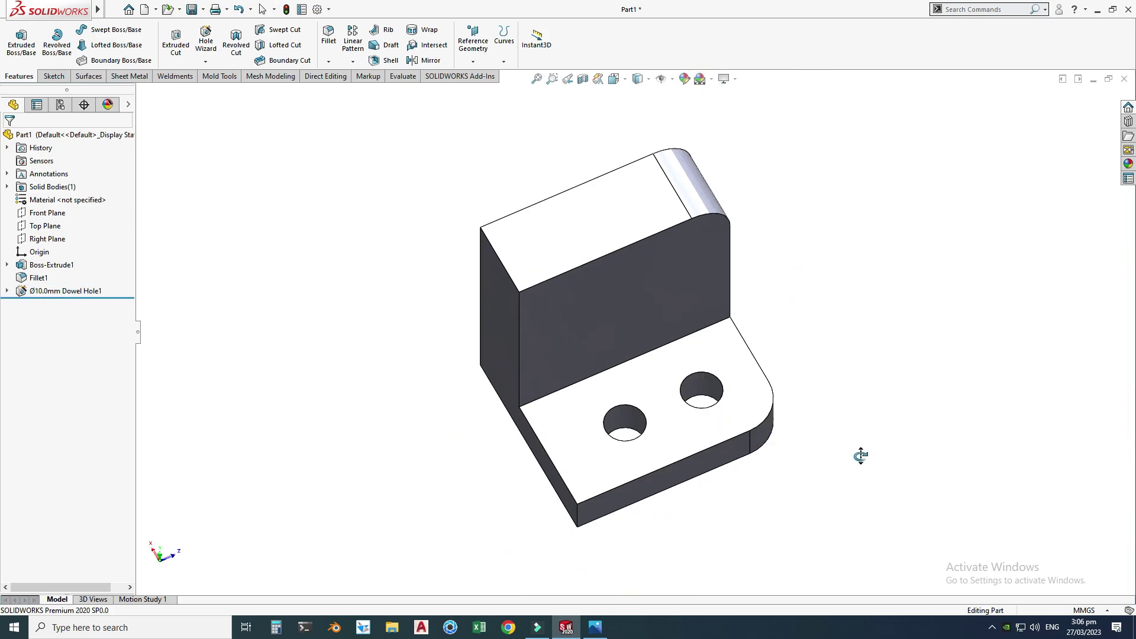
{"action": "left_click_drag", "start_coordinate": [862, 454], "coordinate": [729, 252]}
{"action": "key", "text": "ctrl+7"}
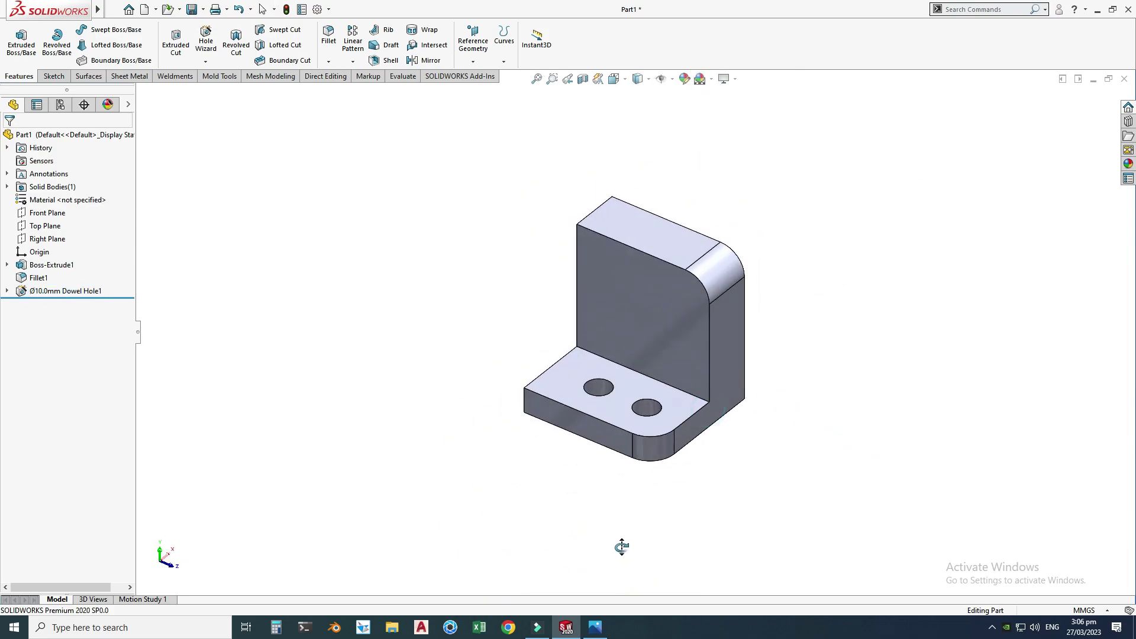
{"action": "left_click", "coordinate": [595, 629]}
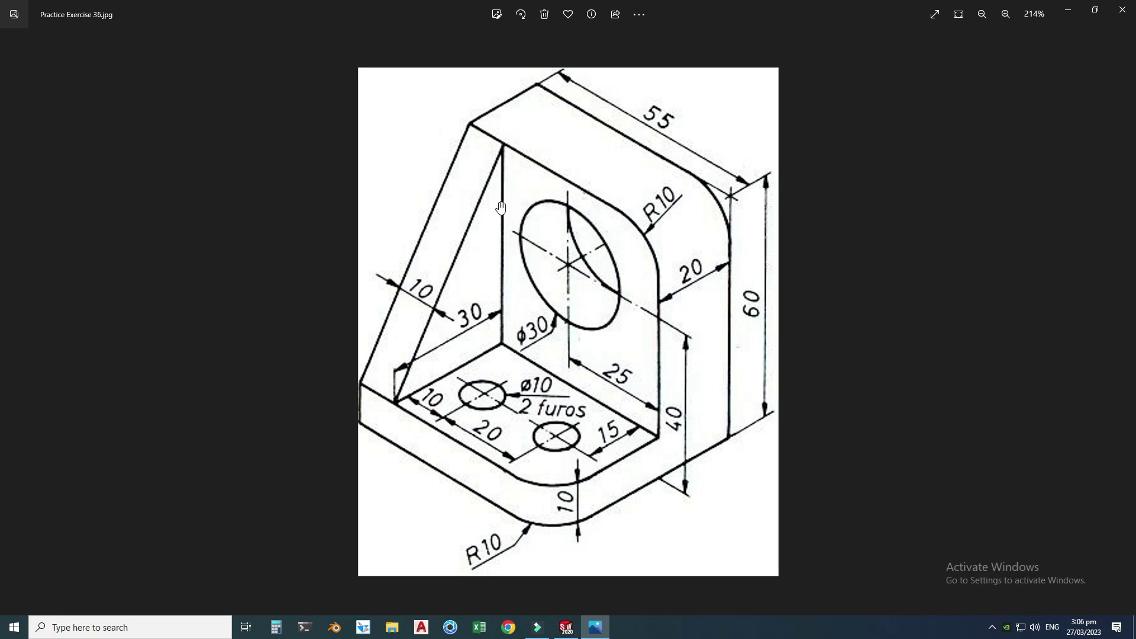
{"action": "left_click", "coordinate": [594, 626]}
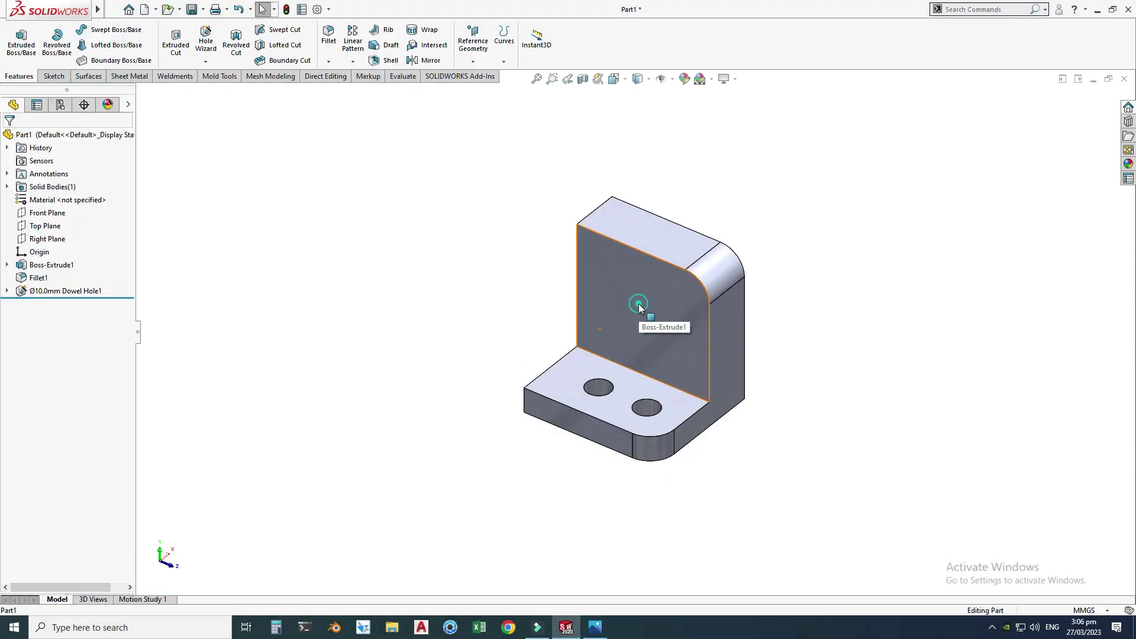
Step: Sketch a circle about 29 mm in diameter on the upright wall's front face, centred vertically above the origin
{"action": "left_click", "coordinate": [638, 304]}
{"action": "left_click", "coordinate": [691, 269]}
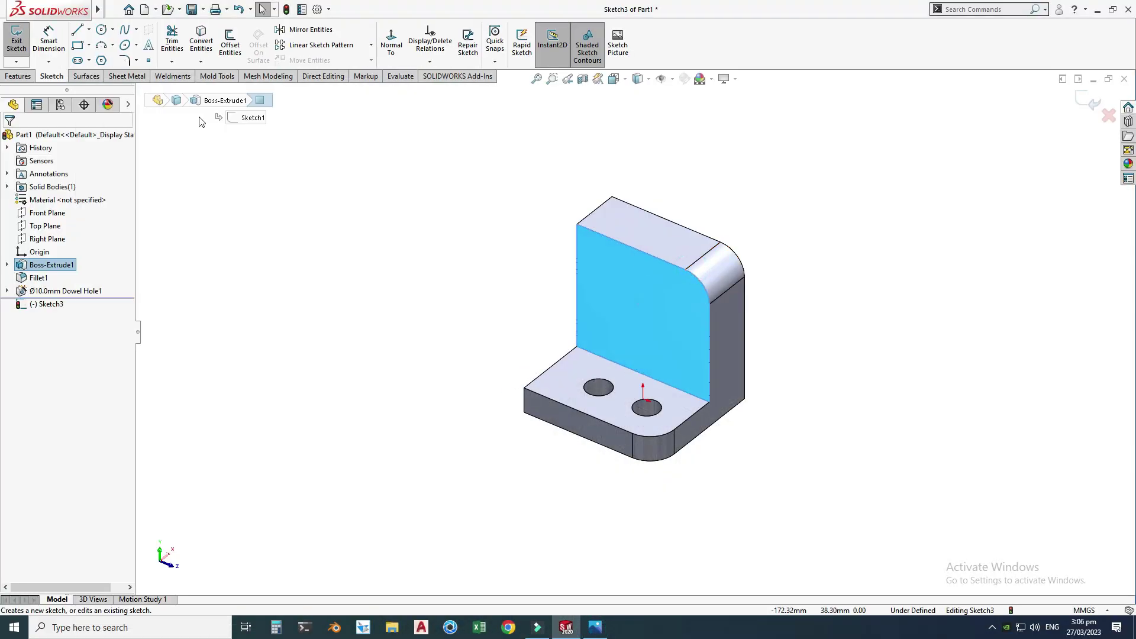
{"action": "left_click", "coordinate": [103, 31]}
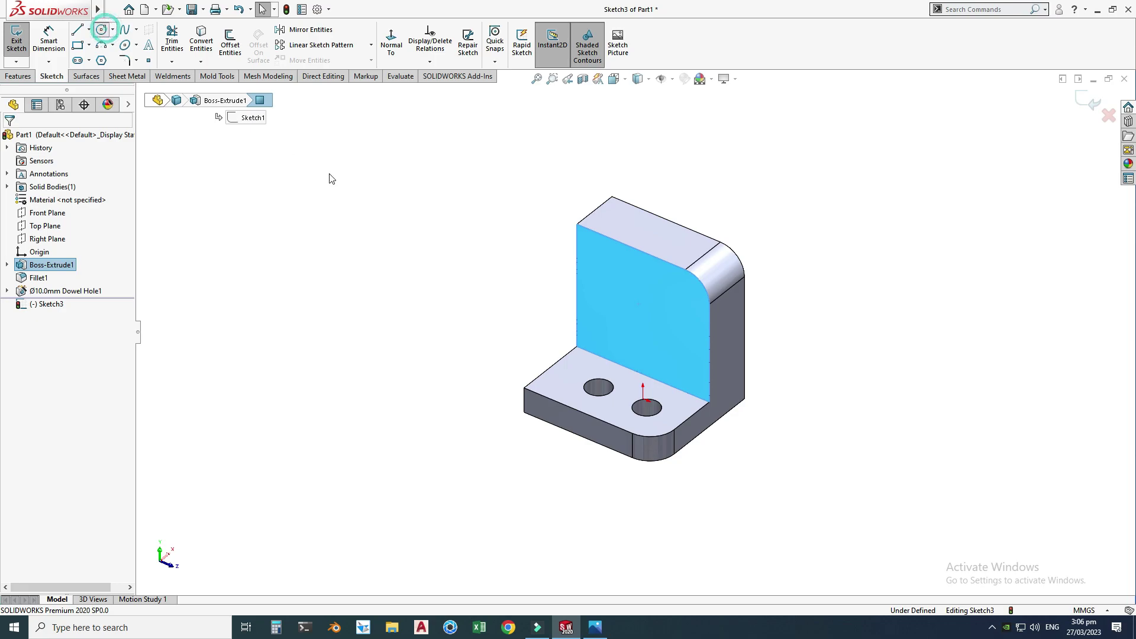
{"action": "left_click", "coordinate": [643, 308]}
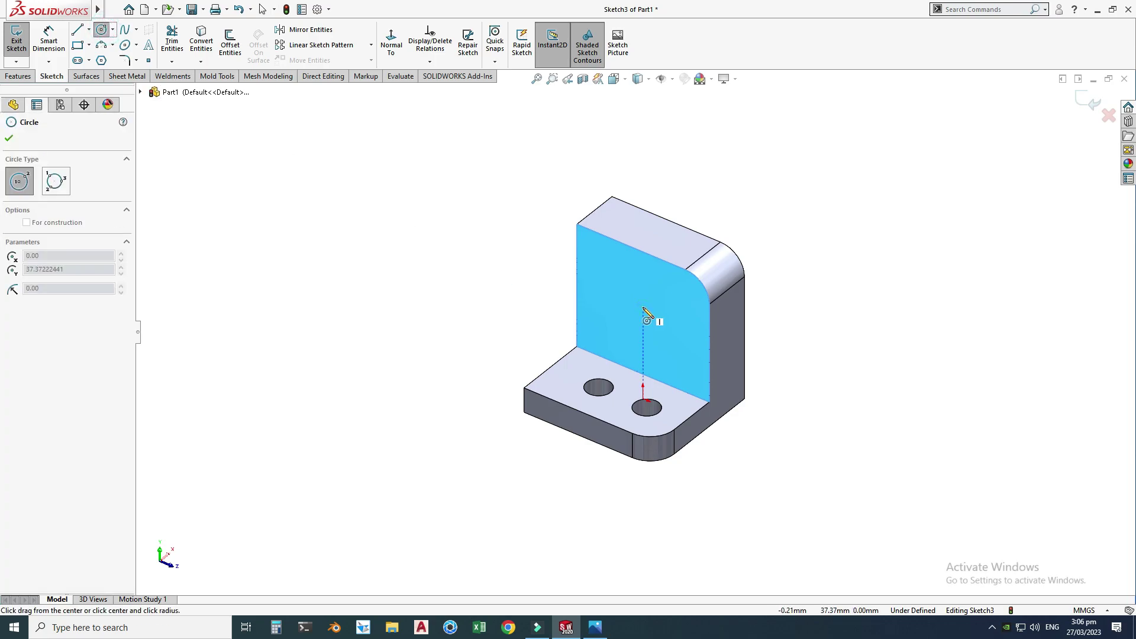
{"action": "left_click", "coordinate": [614, 329]}
Step: Set the circle's diameter to 30 mm, following the reference drawing
{"action": "key", "text": "alt+Tab"}
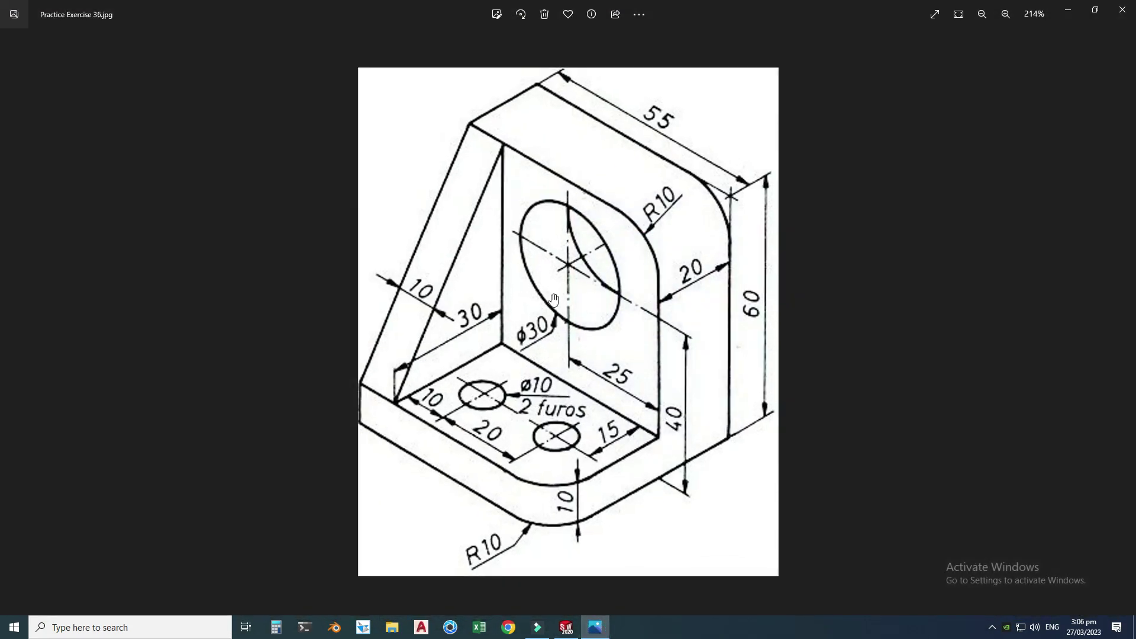
{"action": "left_click", "coordinate": [595, 628]}
{"action": "key", "text": "d"}
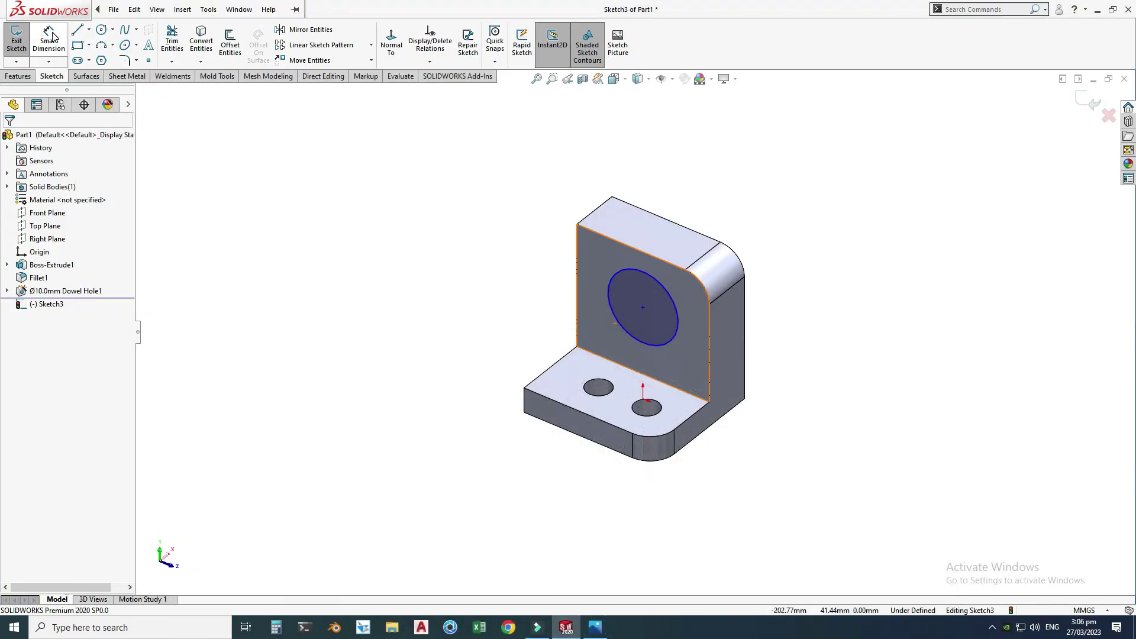
{"action": "left_click", "coordinate": [620, 332]}
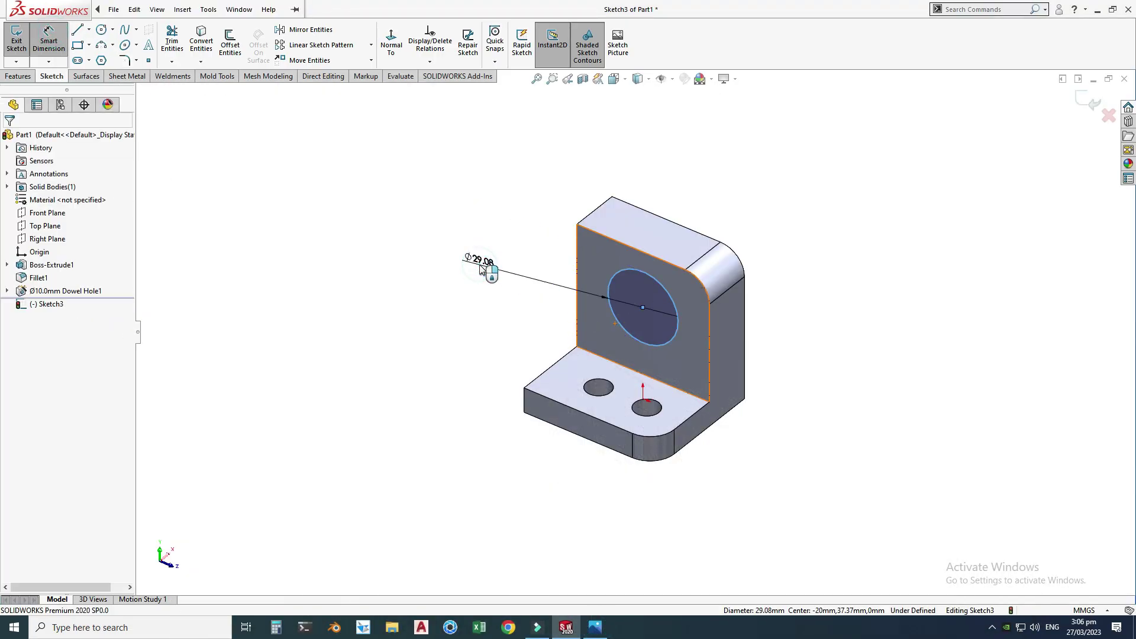
{"action": "left_click", "coordinate": [480, 260]}
{"action": "type", "text": "30"}
{"action": "key", "text": "Return"}
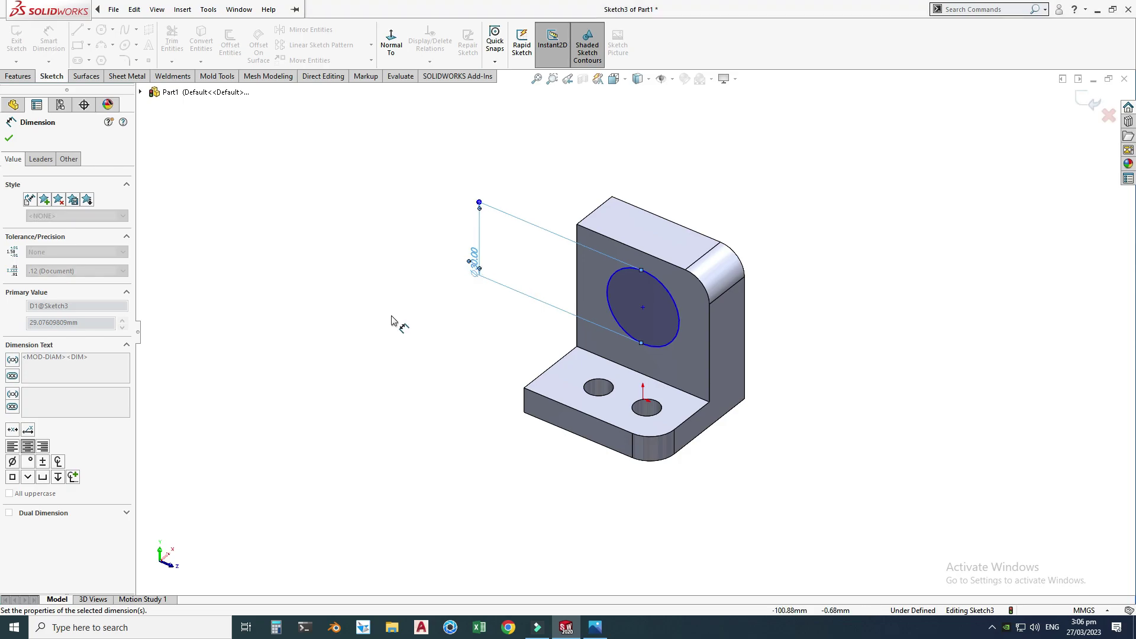
{"action": "left_click", "coordinate": [386, 343]}
Step: View the wall face straight on and dimension the circle's centre 25 mm from the rounded-corner side edge, following the reference drawing
{"action": "left_click", "coordinate": [596, 627]}
{"action": "scroll", "coordinate": [574, 352], "scroll_direction": "up", "scroll_amount": 2}
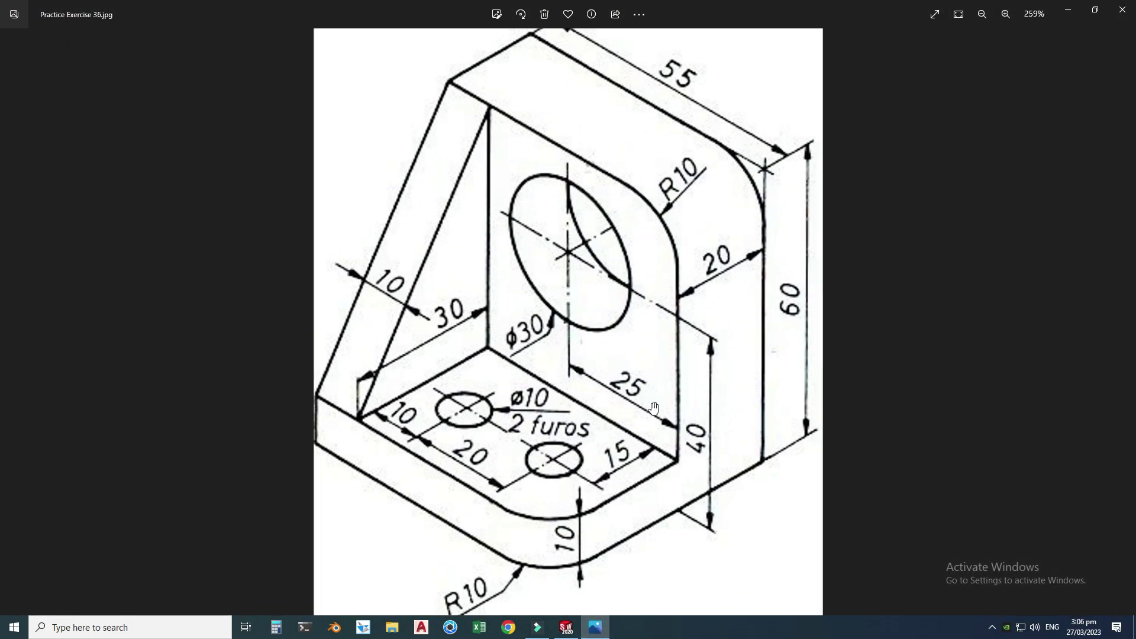
{"action": "left_click", "coordinate": [597, 633]}
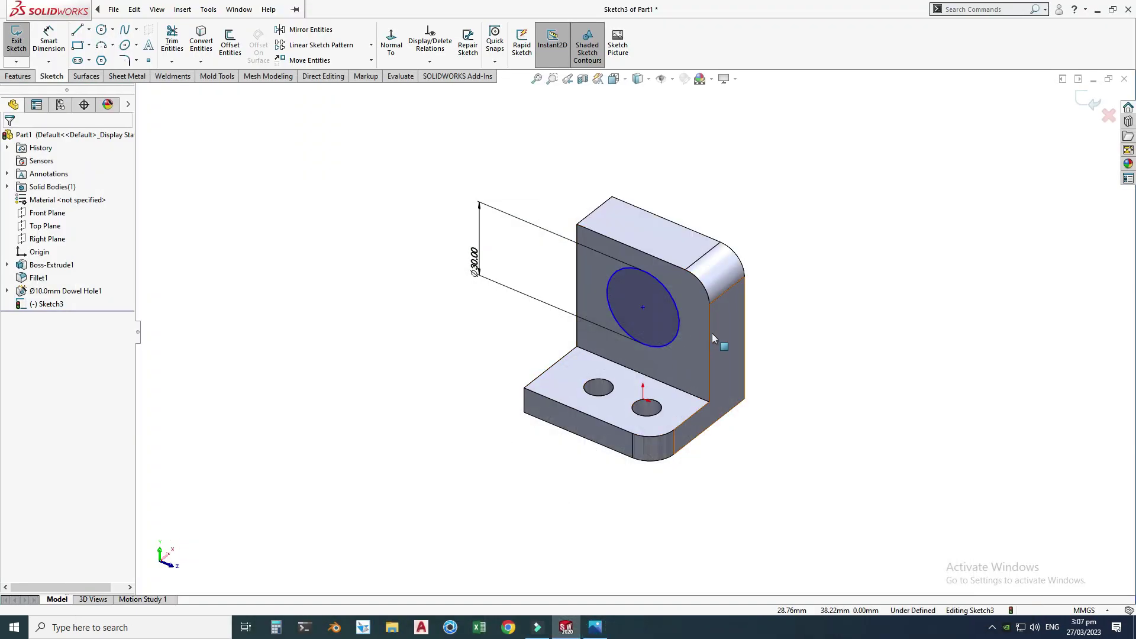
{"action": "key", "text": "space"}
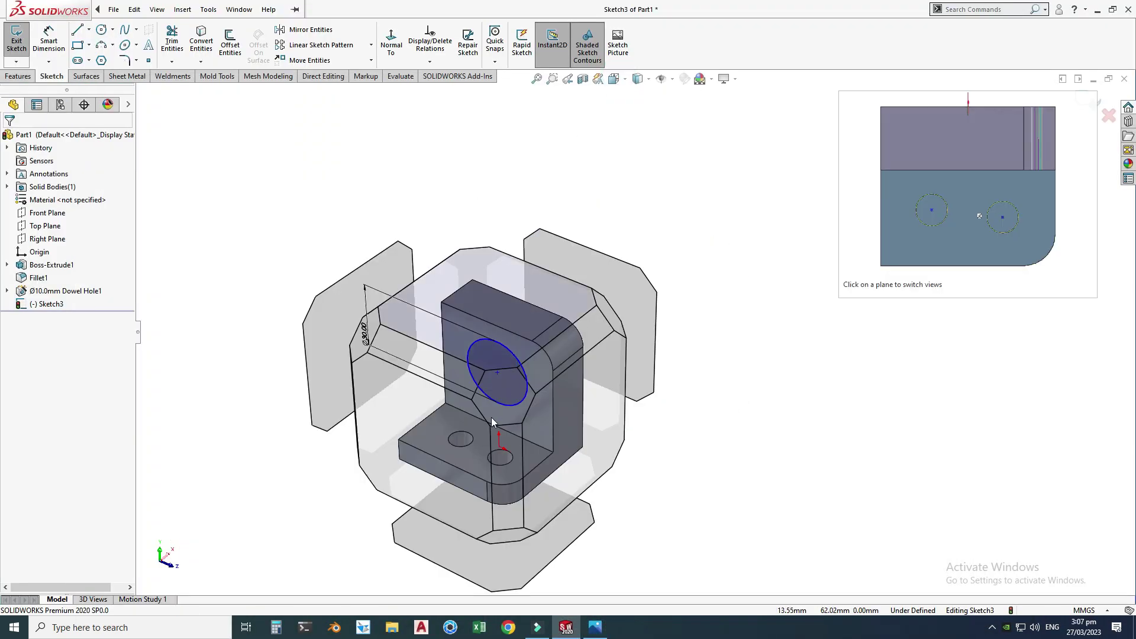
{"action": "left_click", "coordinate": [461, 422]}
{"action": "scroll", "coordinate": [675, 214], "scroll_direction": "up", "scroll_amount": 1}
{"action": "left_click", "coordinate": [48, 41]}
{"action": "left_click", "coordinate": [711, 318]}
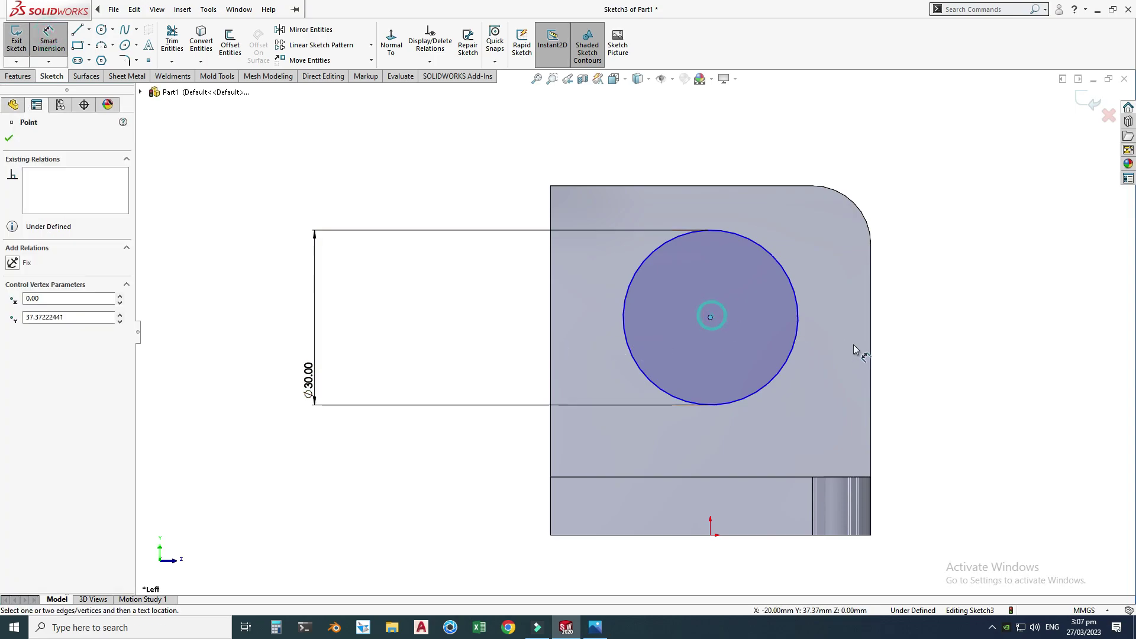
{"action": "left_click", "coordinate": [871, 355]}
{"action": "left_click", "coordinate": [778, 290]}
{"action": "type", "text": "25"}
{"action": "key", "text": "Return"}
{"action": "key", "text": "Escape"}
{"action": "scroll", "coordinate": [632, 332], "scroll_direction": "down", "scroll_amount": 1}
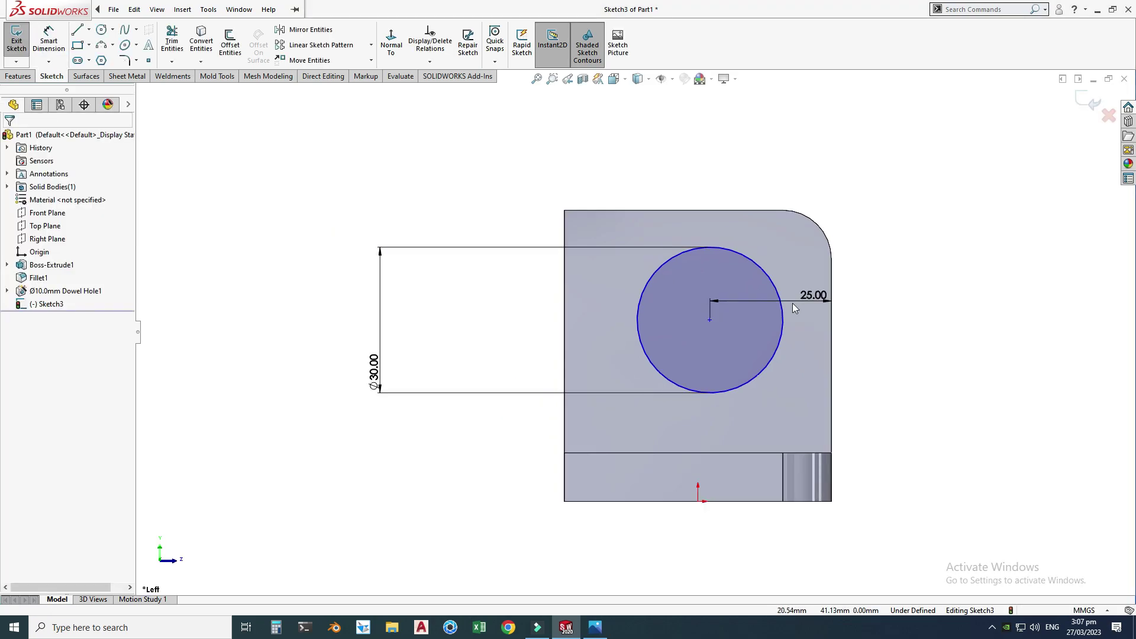
Step: Move the circle's centre vertically to about 34 mm above the origin to test its remaining freedom
{"action": "mouse_move", "coordinate": [710, 320]}
{"action": "left_mouse_down"}
{"action": "mouse_move", "coordinate": [691, 281]}
{"action": "mouse_move", "coordinate": [691, 348]}
{"action": "mouse_move", "coordinate": [691, 325]}
{"action": "left_mouse_up"}
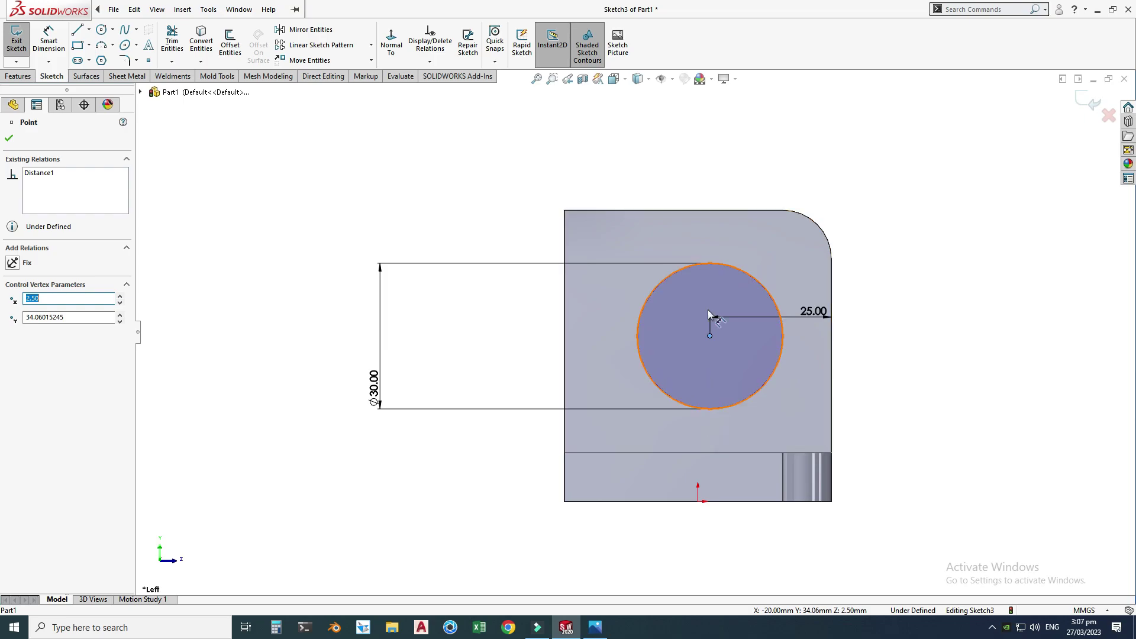
{"action": "right_click", "coordinate": [787, 168]}
{"action": "mouse_move", "coordinate": [858, 189]}
{"action": "left_click", "coordinate": [998, 238]}
{"action": "left_click_drag", "start_coordinate": [996, 238], "coordinate": [975, 262]}
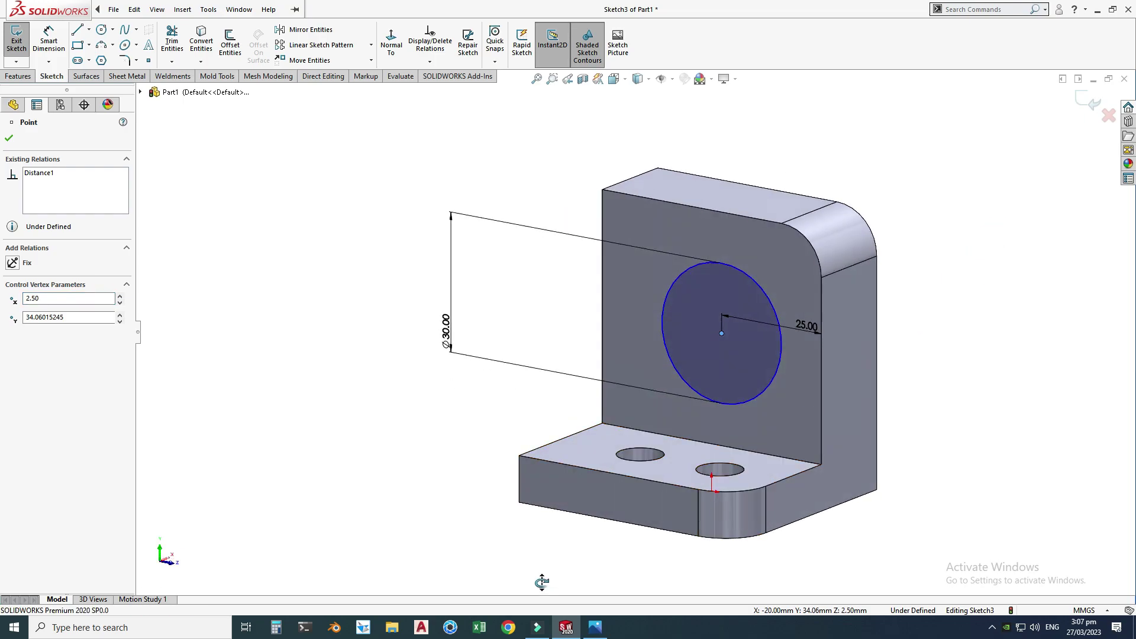
Step: Dimension the circle's centre 40 mm above the bracket's bottom edge, following the reference drawing, and close the sketch
{"action": "left_click", "coordinate": [595, 627]}
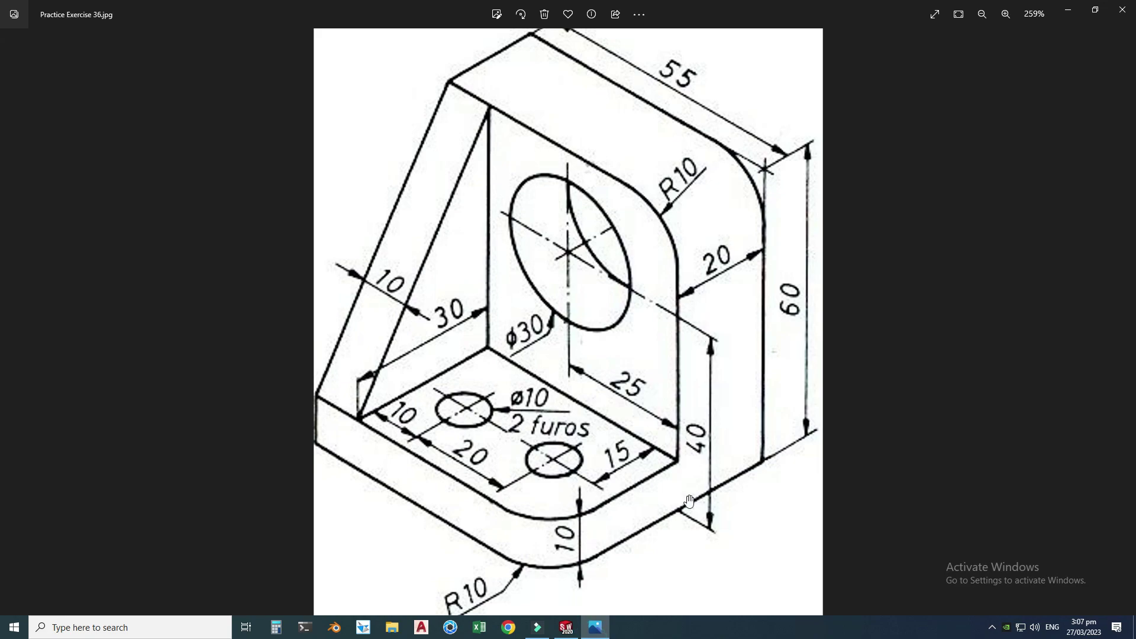
{"action": "left_click", "coordinate": [598, 634]}
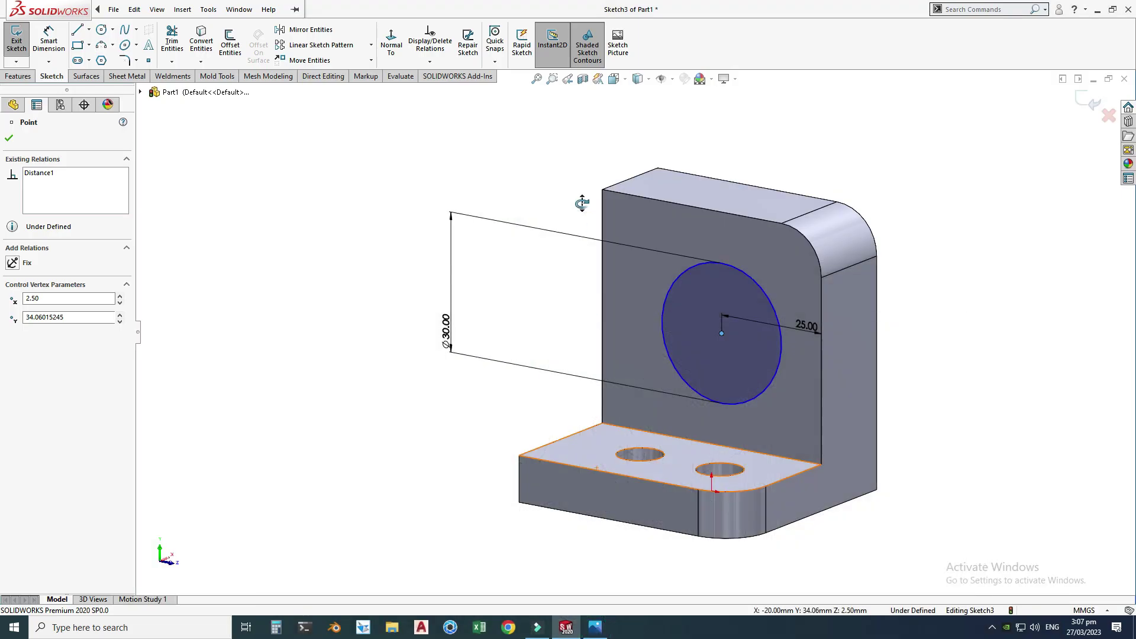
{"action": "left_click", "coordinate": [613, 79]}
{"action": "left_click", "coordinate": [674, 129]}
{"action": "left_click", "coordinate": [113, 9]}
{"action": "left_click", "coordinate": [50, 41]}
{"action": "left_click", "coordinate": [841, 511]}
{"action": "left_click", "coordinate": [774, 308]}
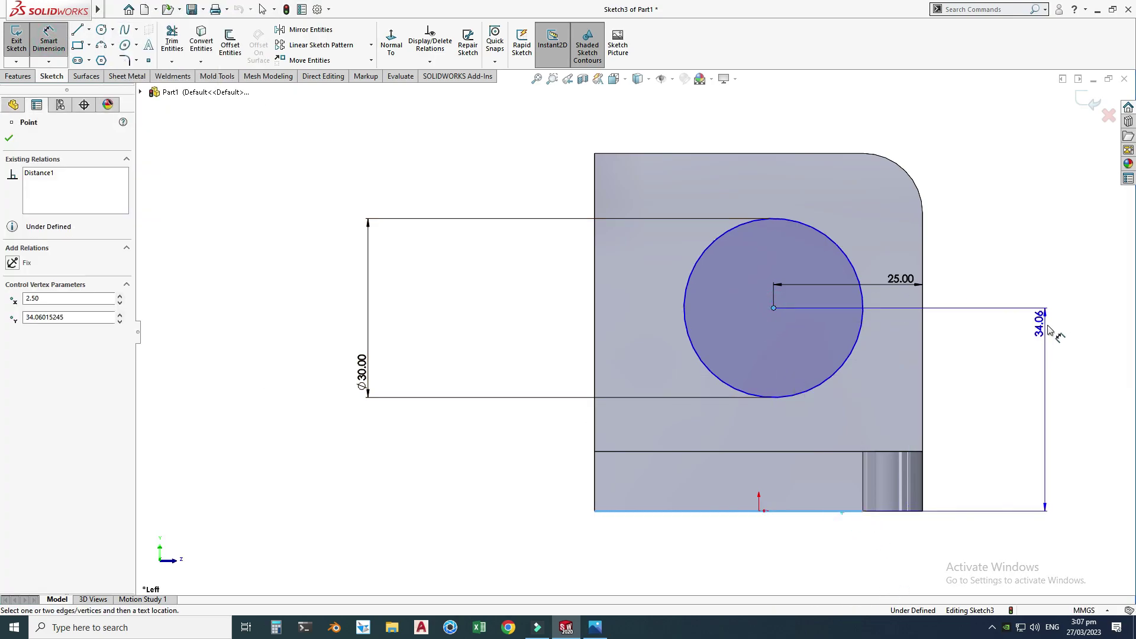
{"action": "left_click", "coordinate": [1046, 328]}
{"action": "type", "text": "40"}
{"action": "key", "text": "Return"}
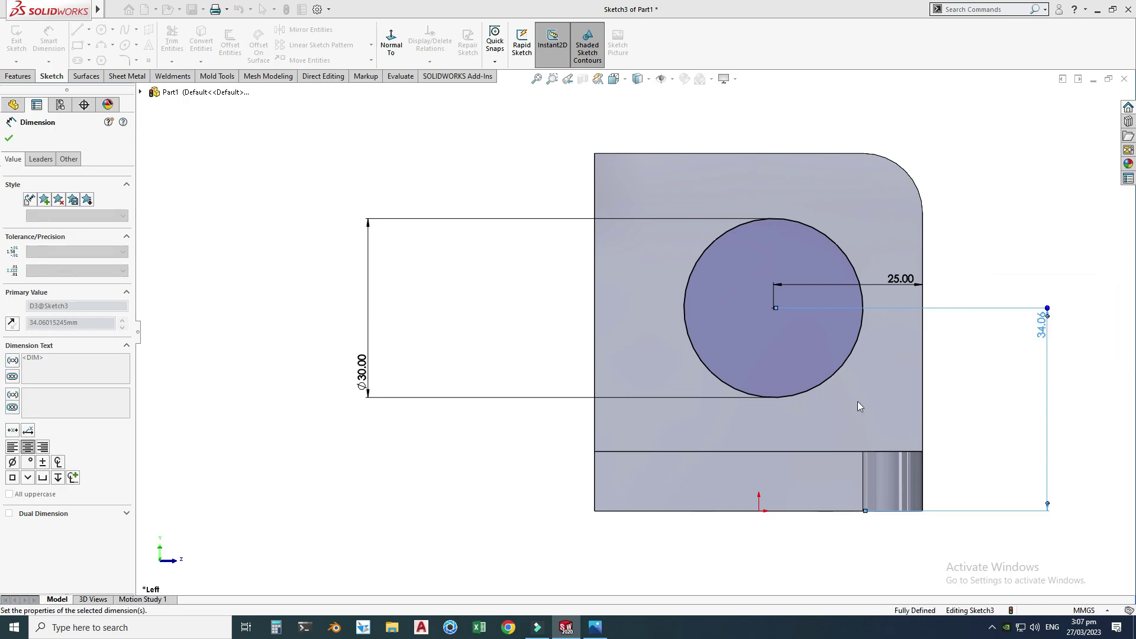
{"action": "key", "text": "Escape"}
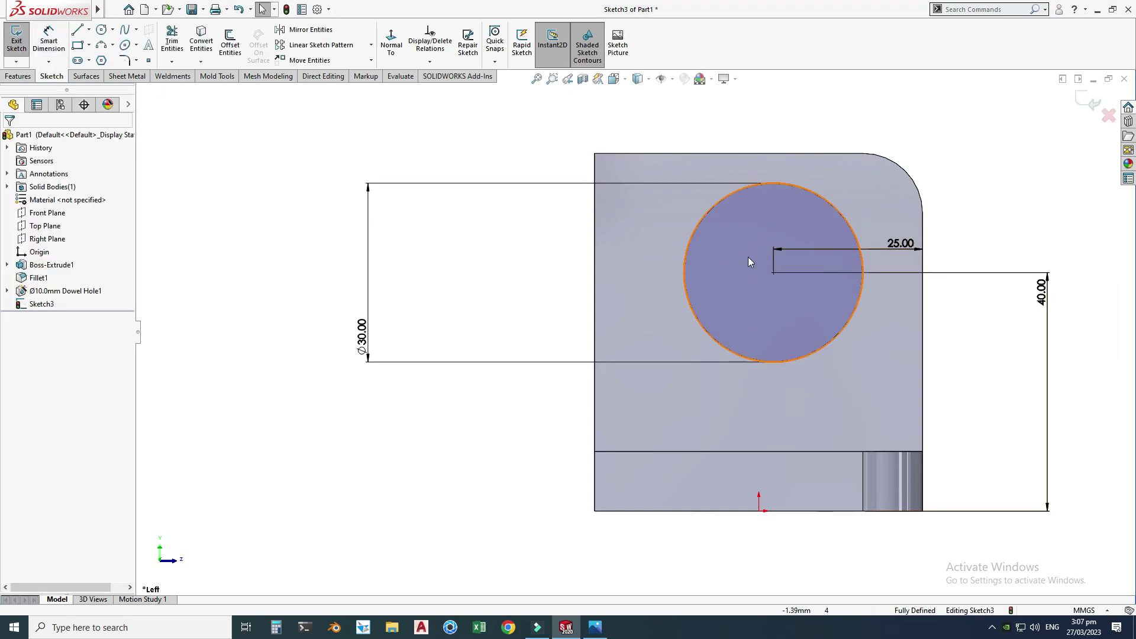
{"action": "key", "text": "z"}
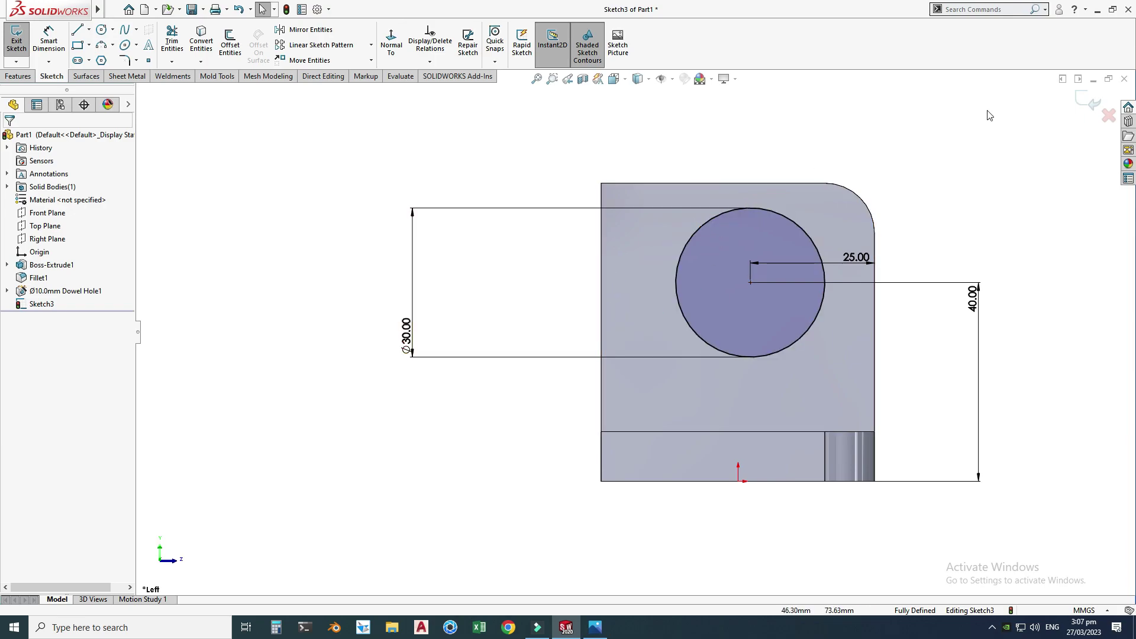
{"action": "left_click", "coordinate": [1085, 99]}
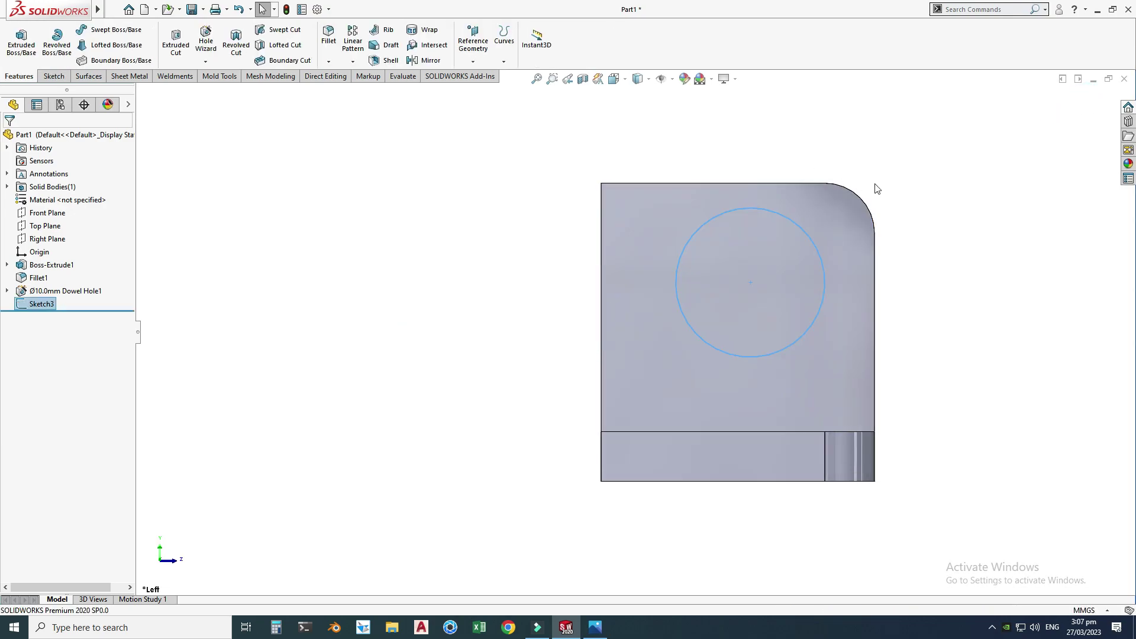
Step: Cut the 30 mm circle all the way through the upright wall with an Extruded Cut
{"action": "right_click", "coordinate": [880, 130]}
{"action": "left_click", "coordinate": [919, 178]}
{"action": "left_click_drag", "start_coordinate": [920, 190], "coordinate": [861, 281]}
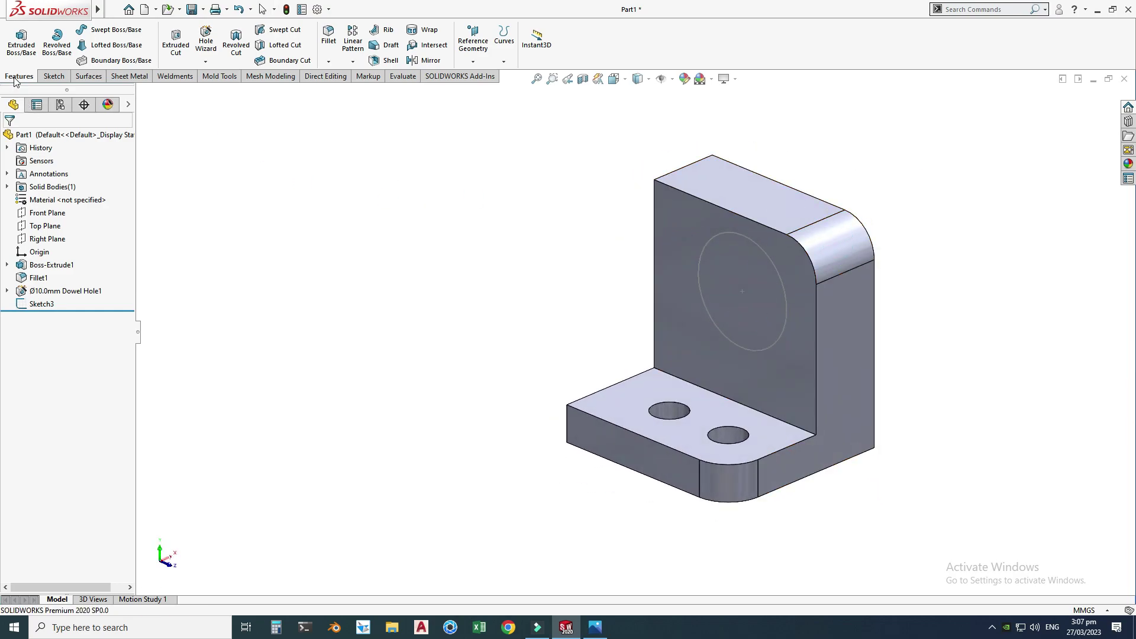
{"action": "left_click", "coordinate": [176, 44]}
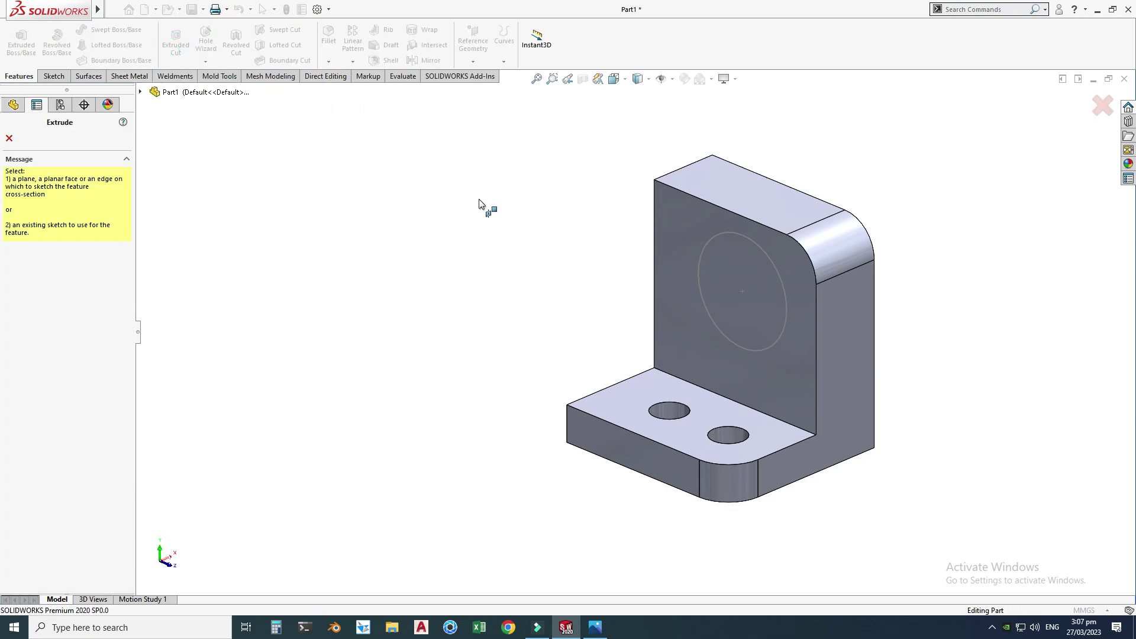
{"action": "left_click", "coordinate": [709, 243]}
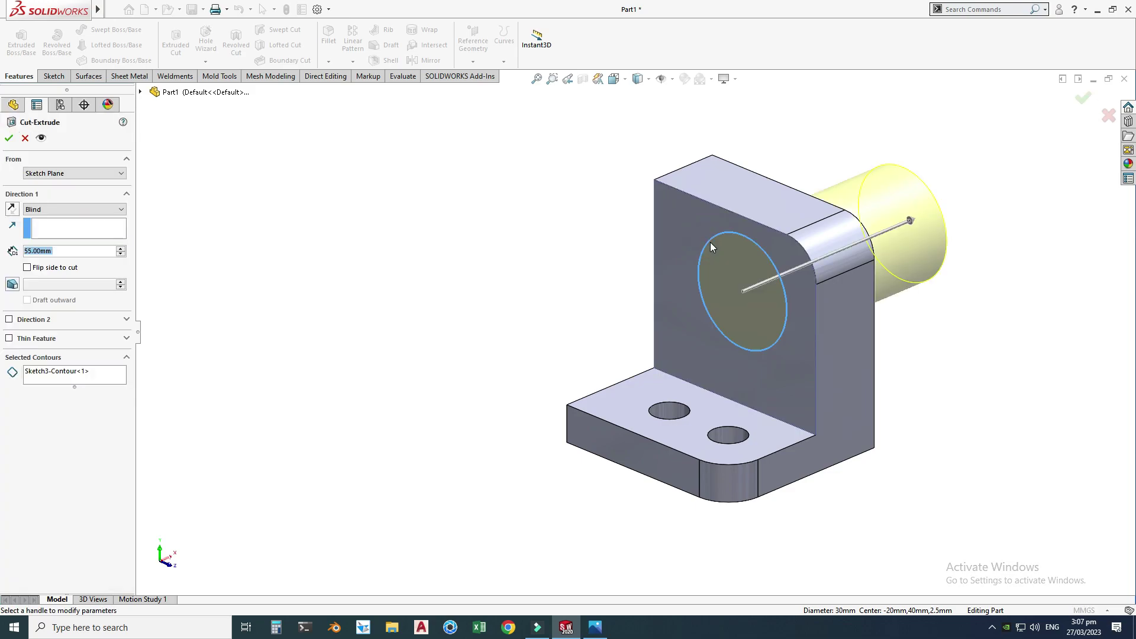
{"action": "left_click", "coordinate": [88, 210]}
{"action": "left_click", "coordinate": [54, 227]}
{"action": "left_click", "coordinate": [9, 138]}
Step: Check the rib in the reference drawing and open a sketch on the L-shaped side face, viewed straight on
{"action": "right_click", "coordinate": [467, 241]}
{"action": "middle_click", "coordinate": [483, 254]}
{"action": "middle_click_drag", "start_coordinate": [484, 257], "coordinate": [767, 334]}
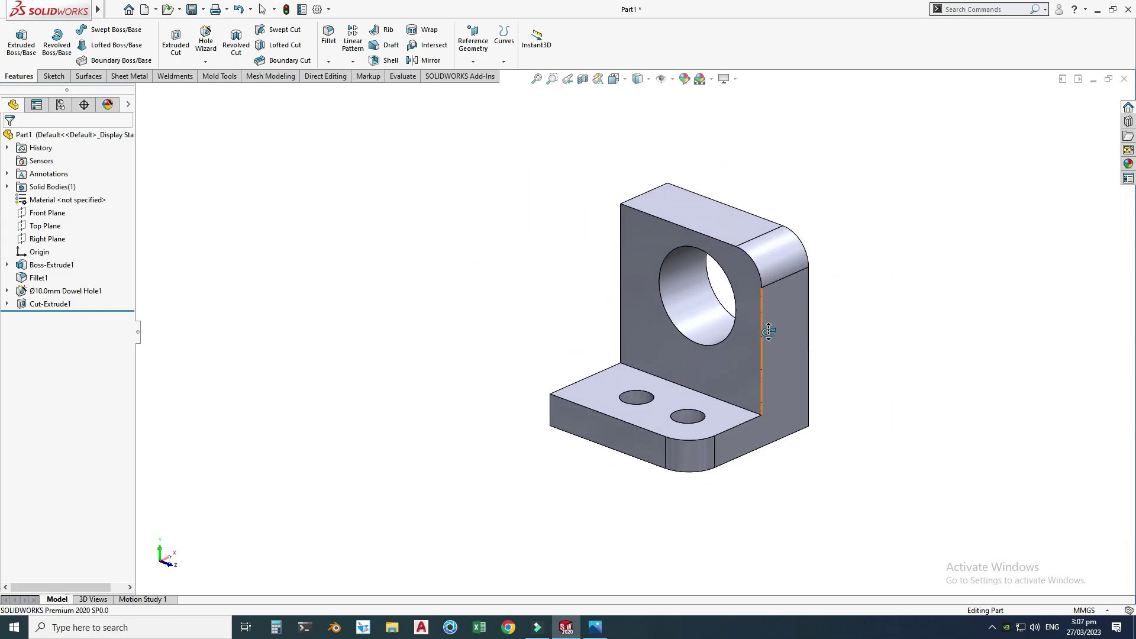
{"action": "left_click", "coordinate": [593, 627]}
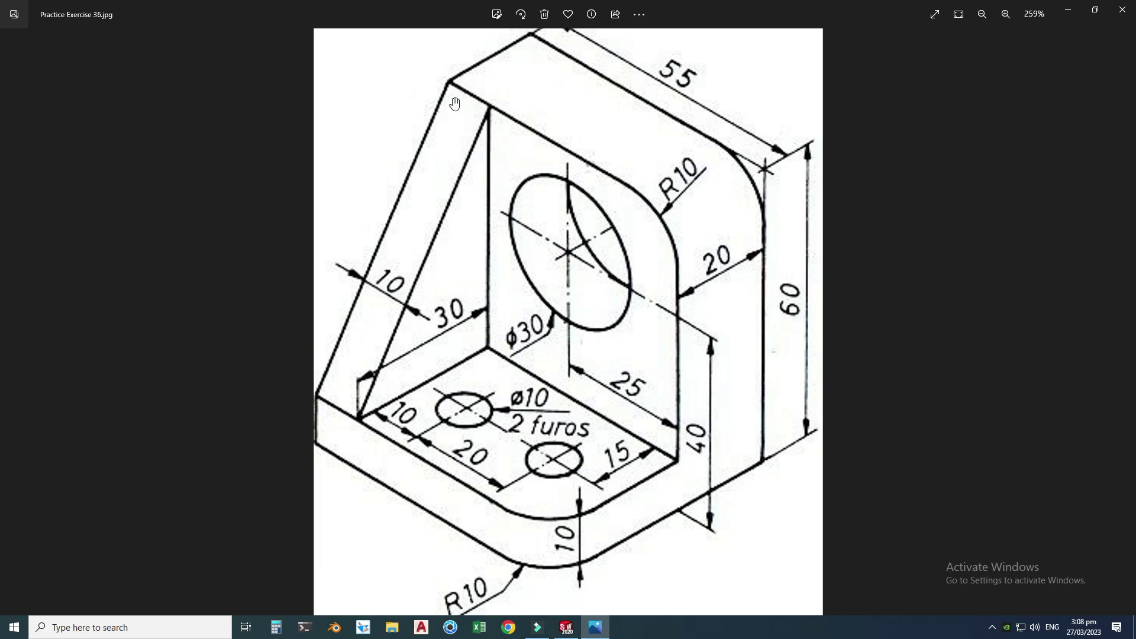
{"action": "left_click", "coordinate": [599, 631]}
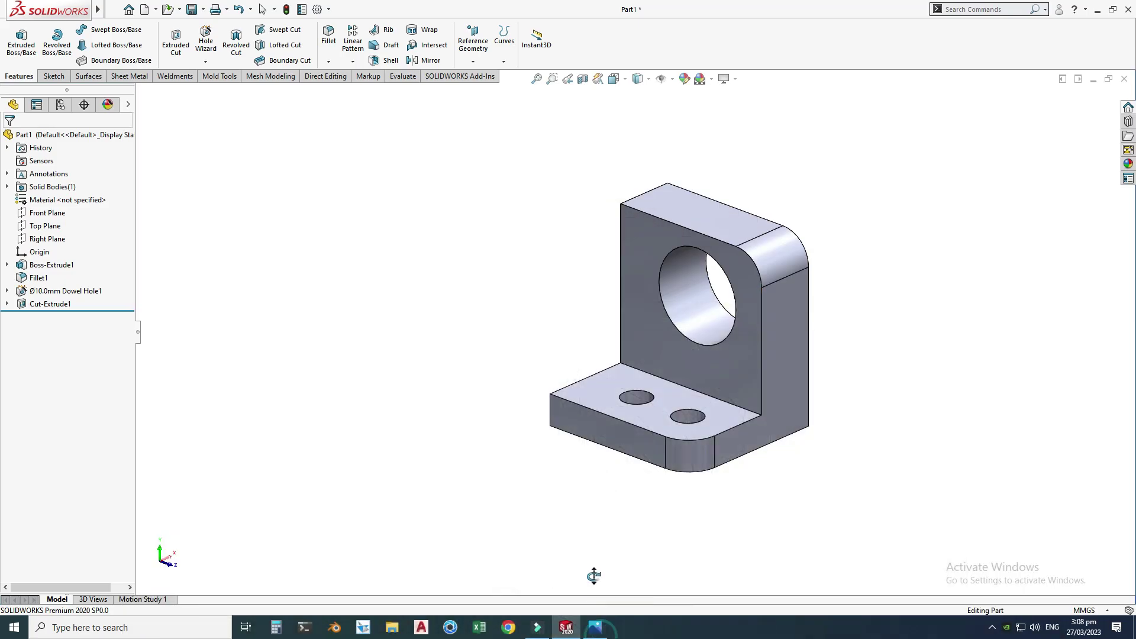
{"action": "middle_click_drag", "start_coordinate": [494, 352], "coordinate": [606, 305]}
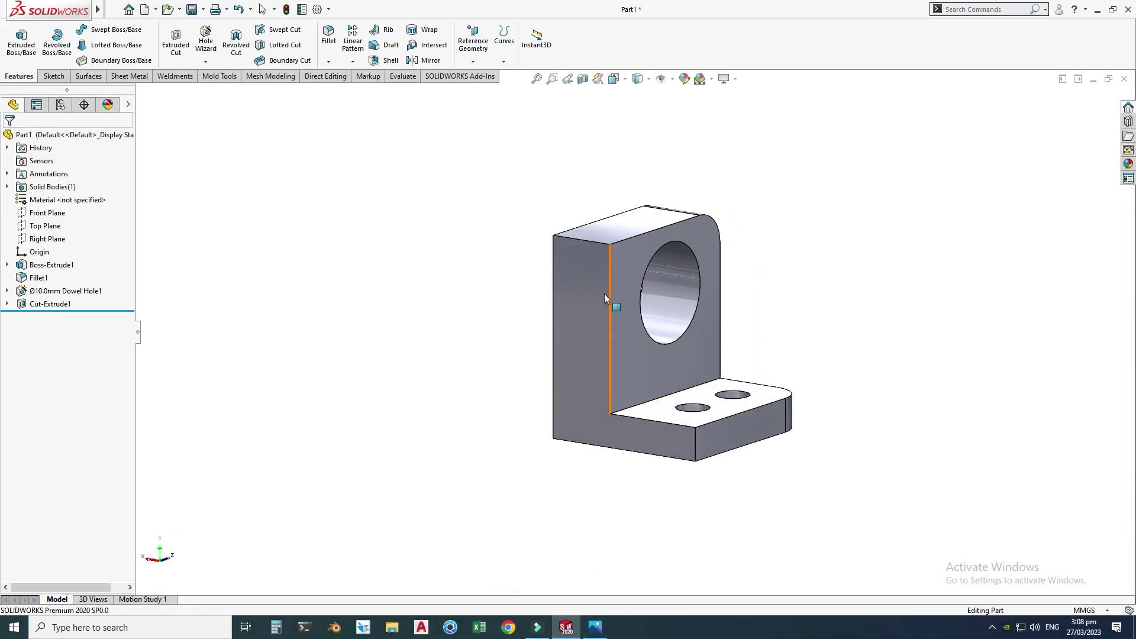
{"action": "left_click", "coordinate": [589, 275]}
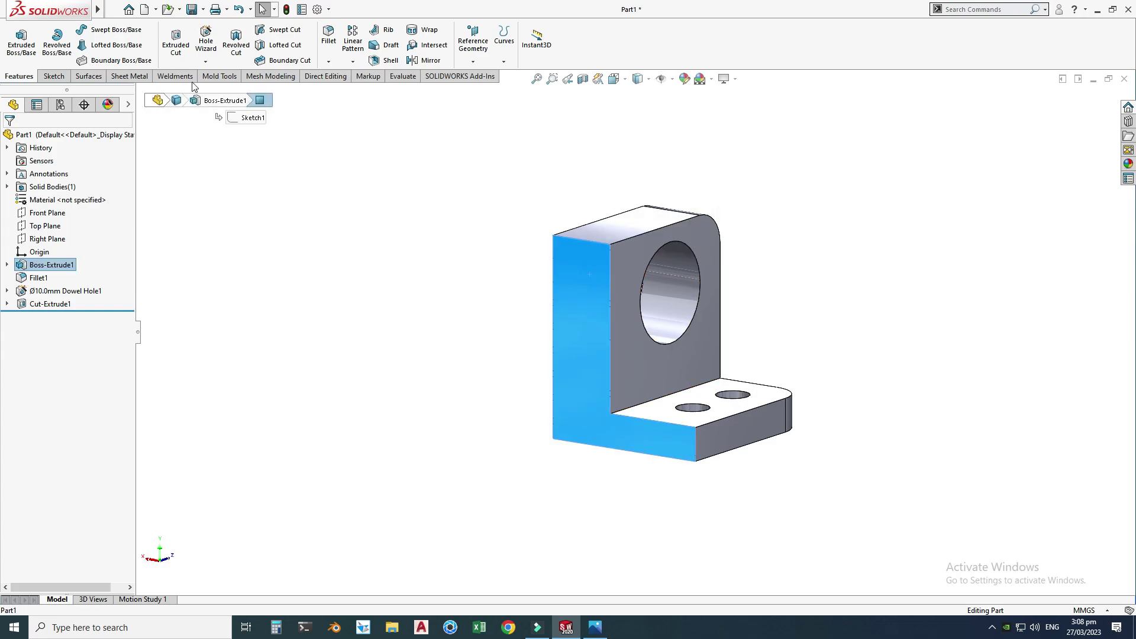
{"action": "key", "text": "s"}
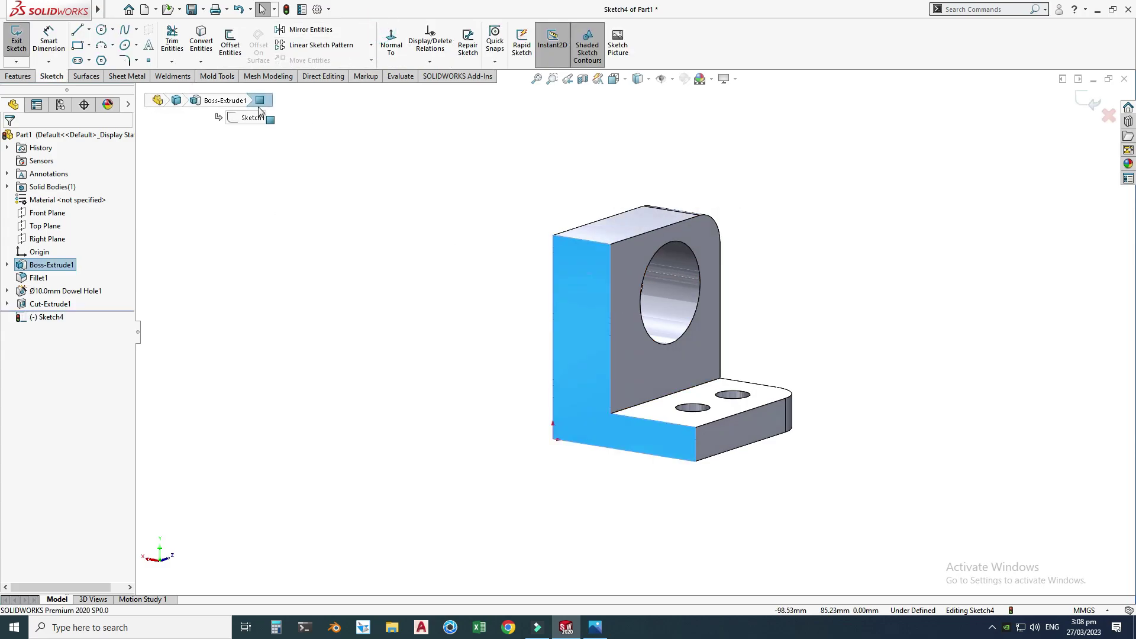
{"action": "left_click", "coordinate": [615, 80]}
{"action": "left_click", "coordinate": [427, 374]}
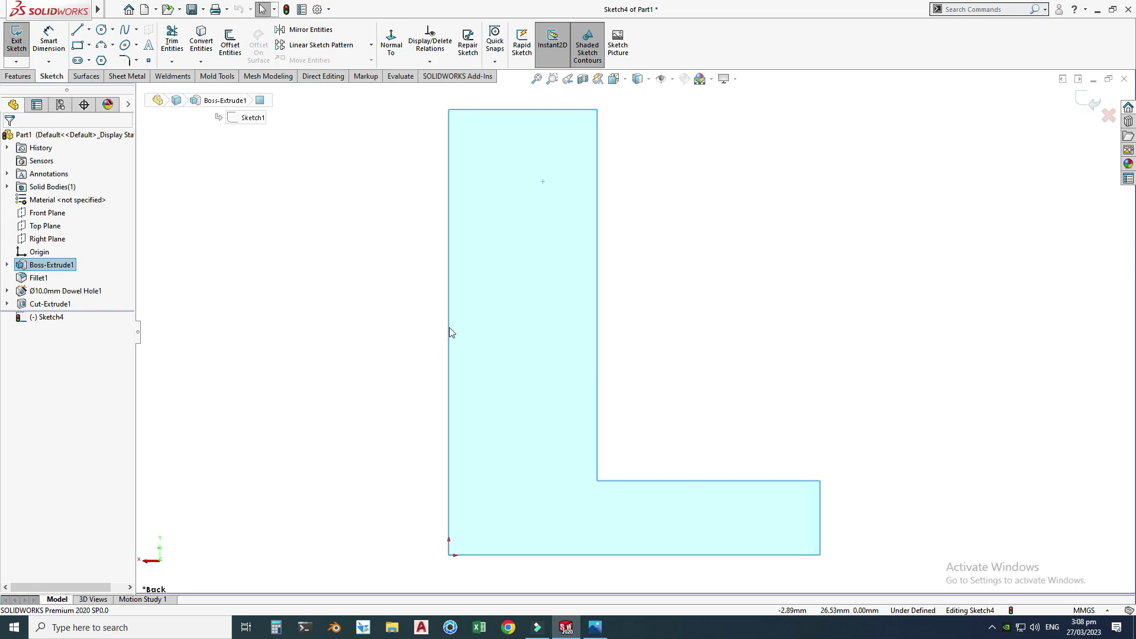
Step: Draw a diagonal line from the wall's top inner corner to the upper outer corner of the base
{"action": "left_click", "coordinate": [77, 31]}
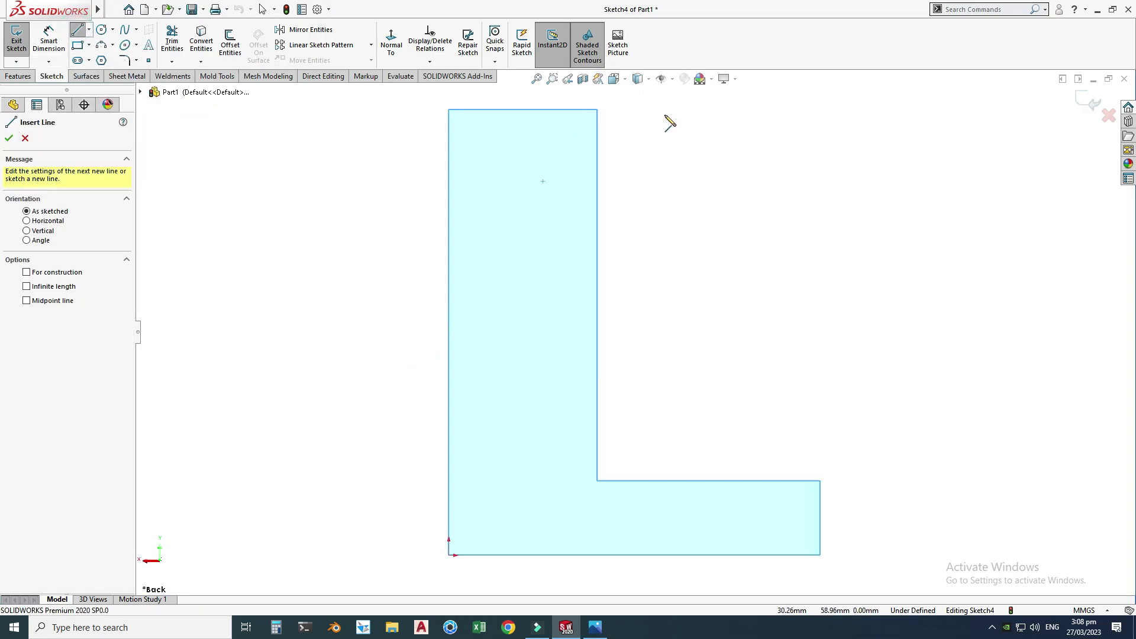
{"action": "left_click", "coordinate": [598, 110]}
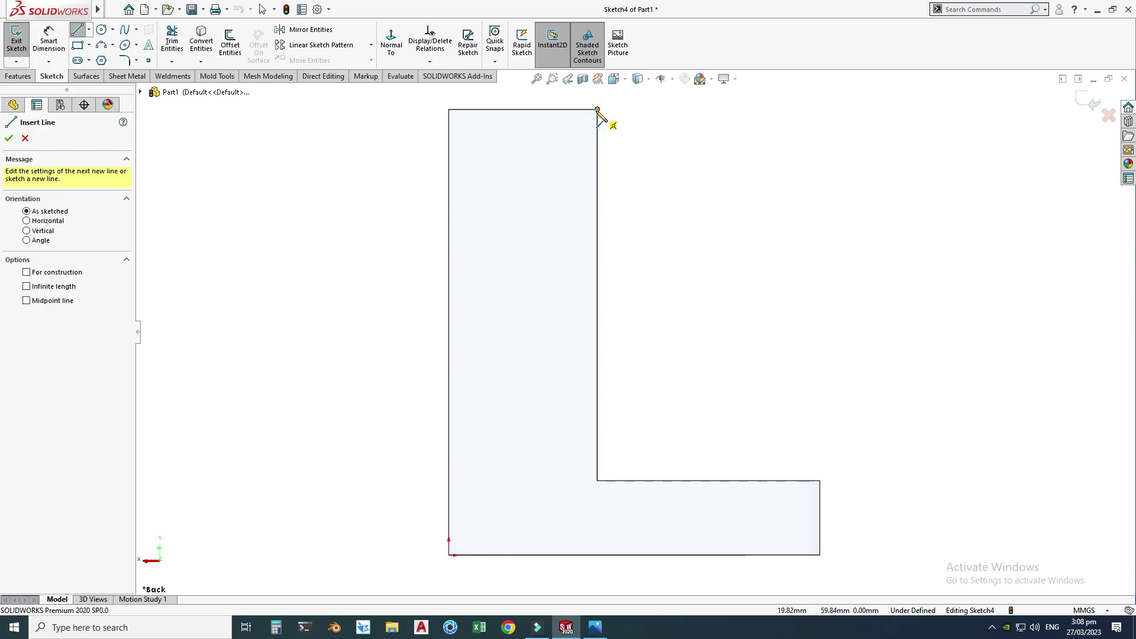
{"action": "left_click", "coordinate": [820, 482]}
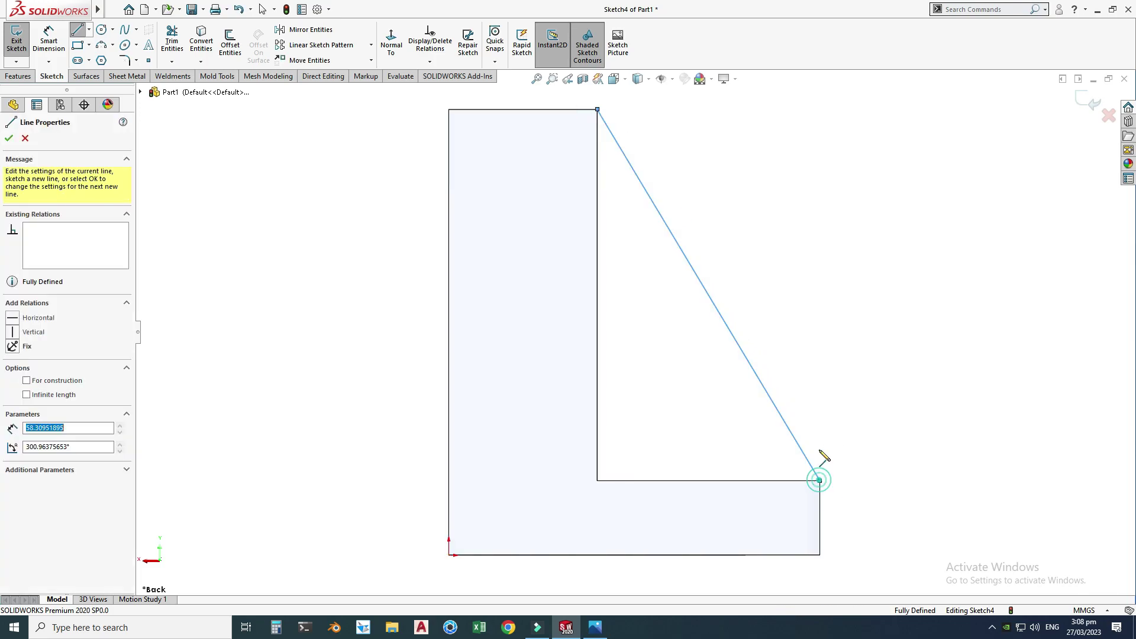
{"action": "key", "text": "Escape"}
{"action": "key", "text": "f"}
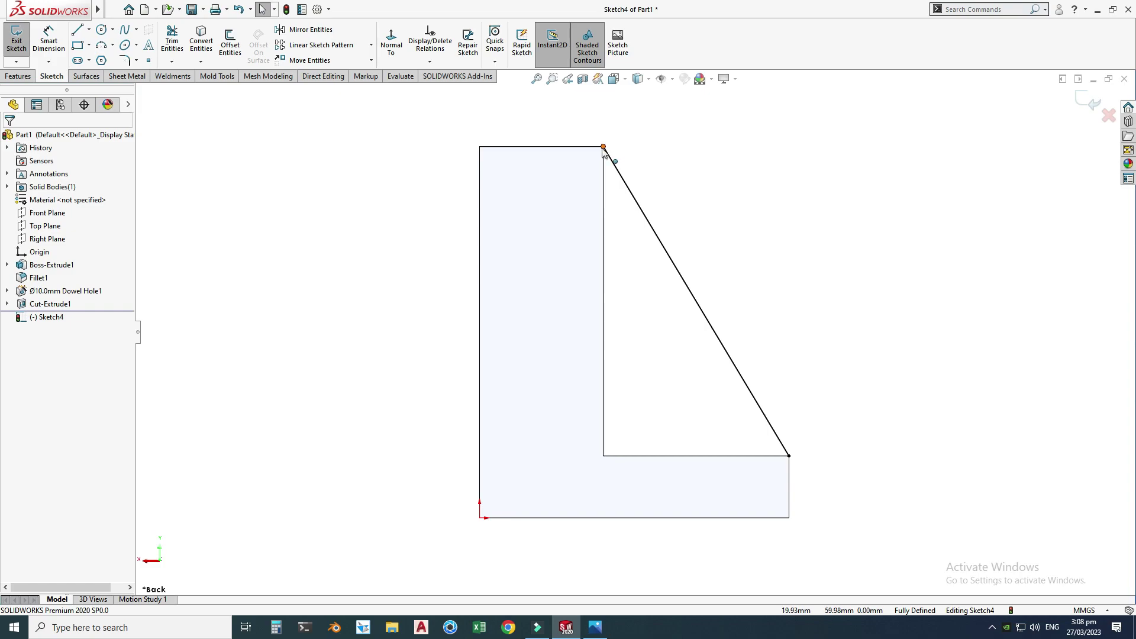
{"action": "scroll", "coordinate": [645, 241], "scroll_direction": "up", "scroll_amount": 1}
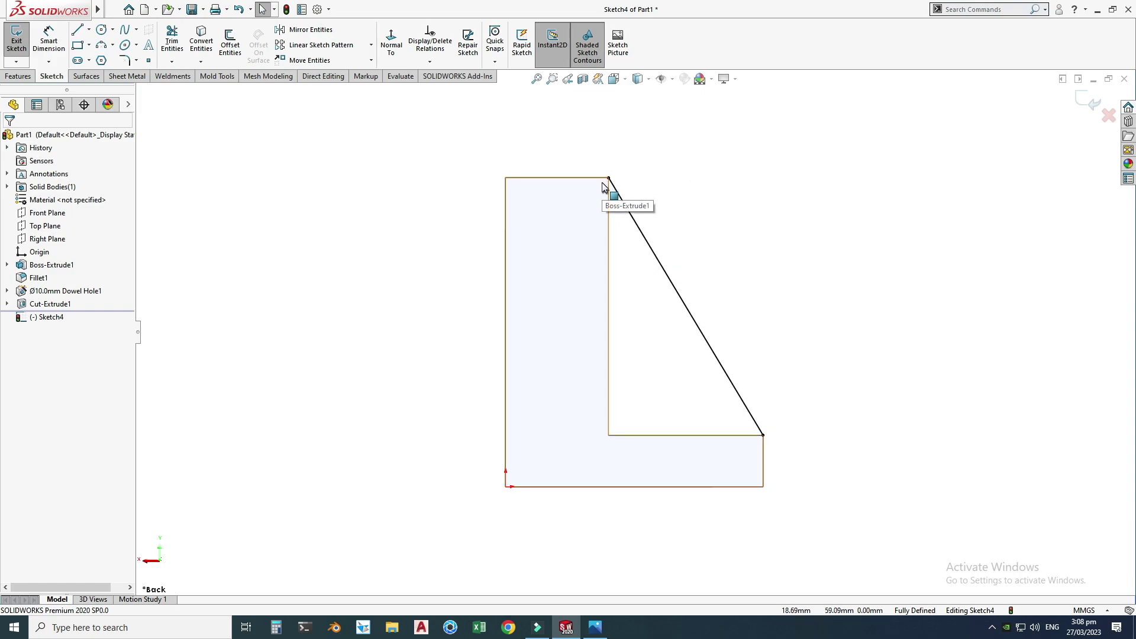
Step: Start a Rib feature from the diagonal line with a thickness of 10 mm
{"action": "right_click", "coordinate": [827, 148]}
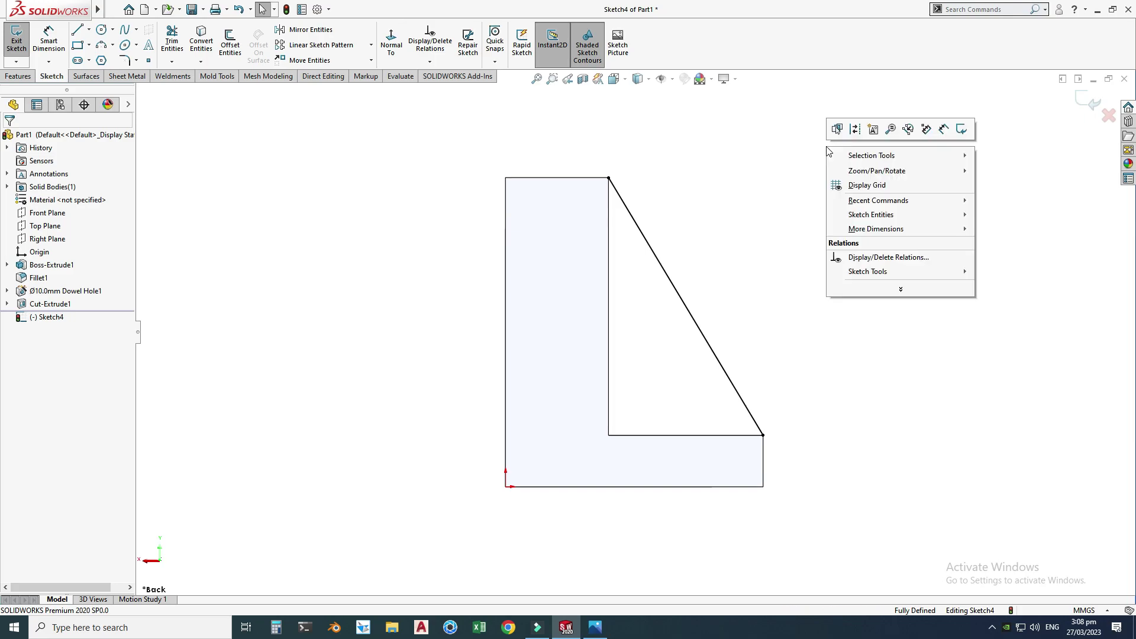
{"action": "left_click", "coordinate": [902, 171]}
{"action": "left_click", "coordinate": [1013, 214]}
{"action": "mouse_move", "coordinate": [938, 228]}
{"action": "left_mouse_down"}
{"action": "mouse_move", "coordinate": [802, 300]}
{"action": "mouse_move", "coordinate": [805, 309]}
{"action": "left_mouse_up"}
{"action": "key", "text": "r"}
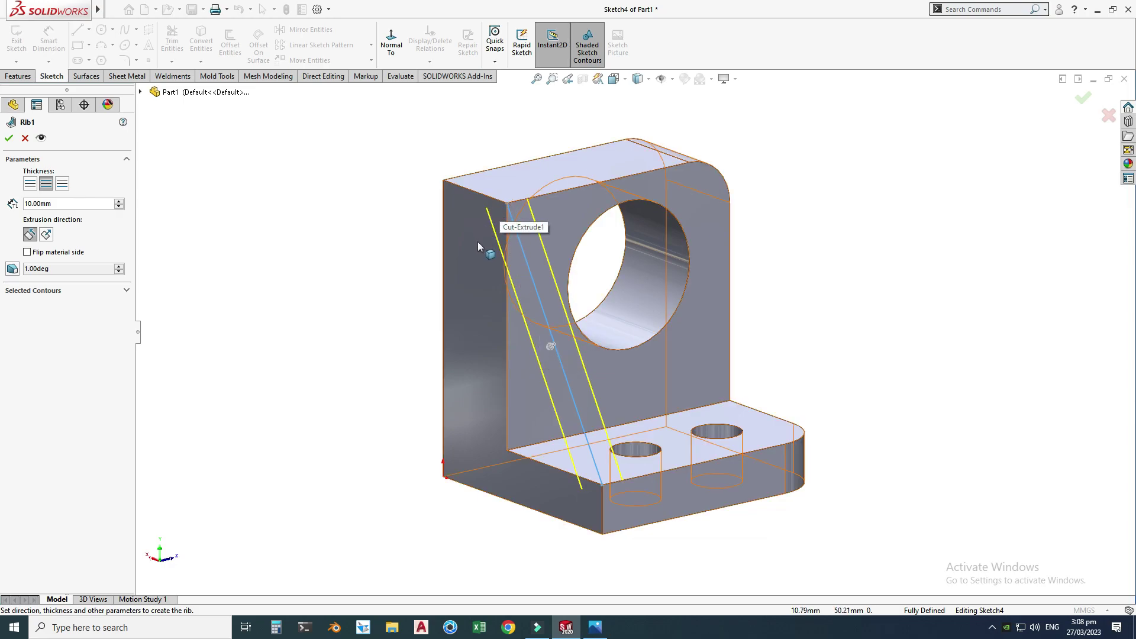
{"action": "scroll", "coordinate": [546, 300], "scroll_direction": "down", "scroll_amount": 1}
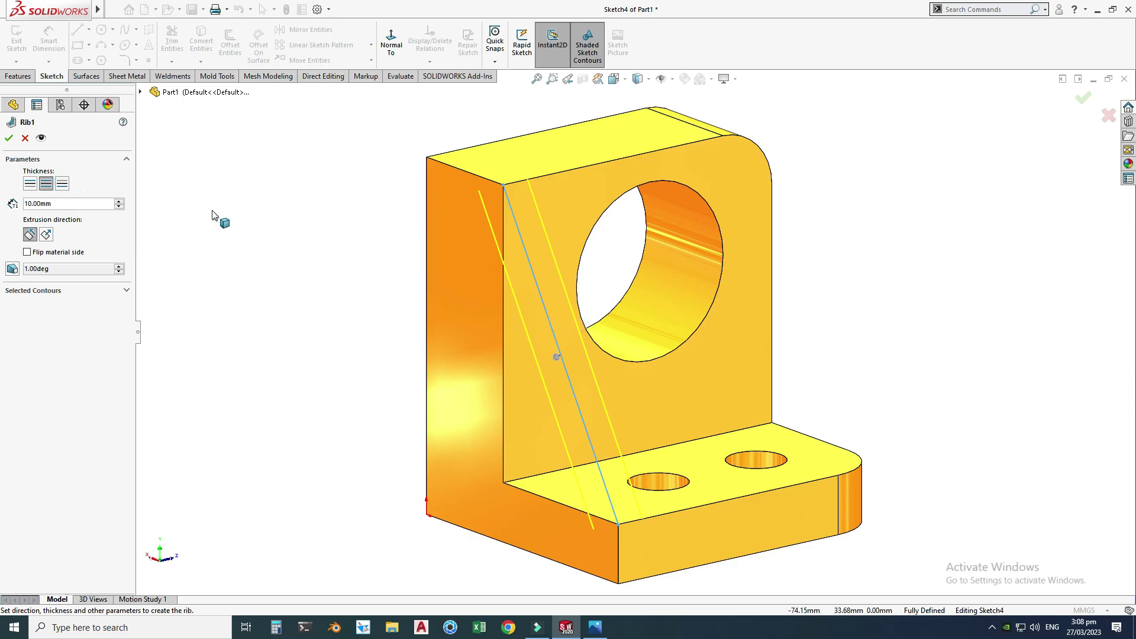
Step: Compare the rib's thickness sides, place the thickness inward towards the holes as in the reference drawing, and create the rib
{"action": "left_click", "coordinate": [64, 185]}
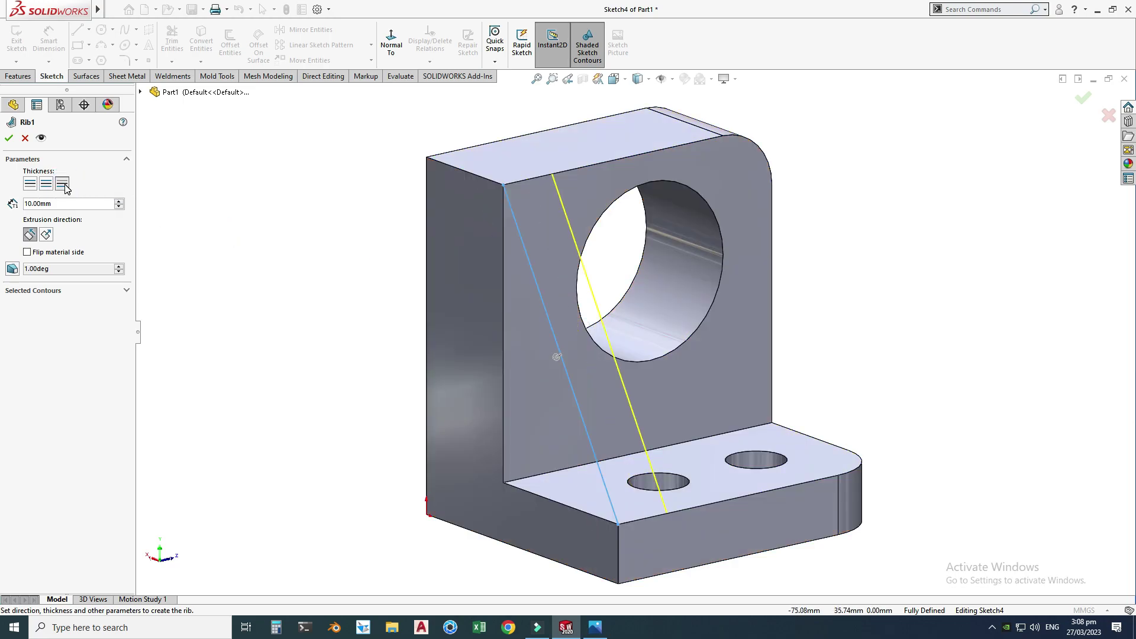
{"action": "left_click", "coordinate": [34, 186]}
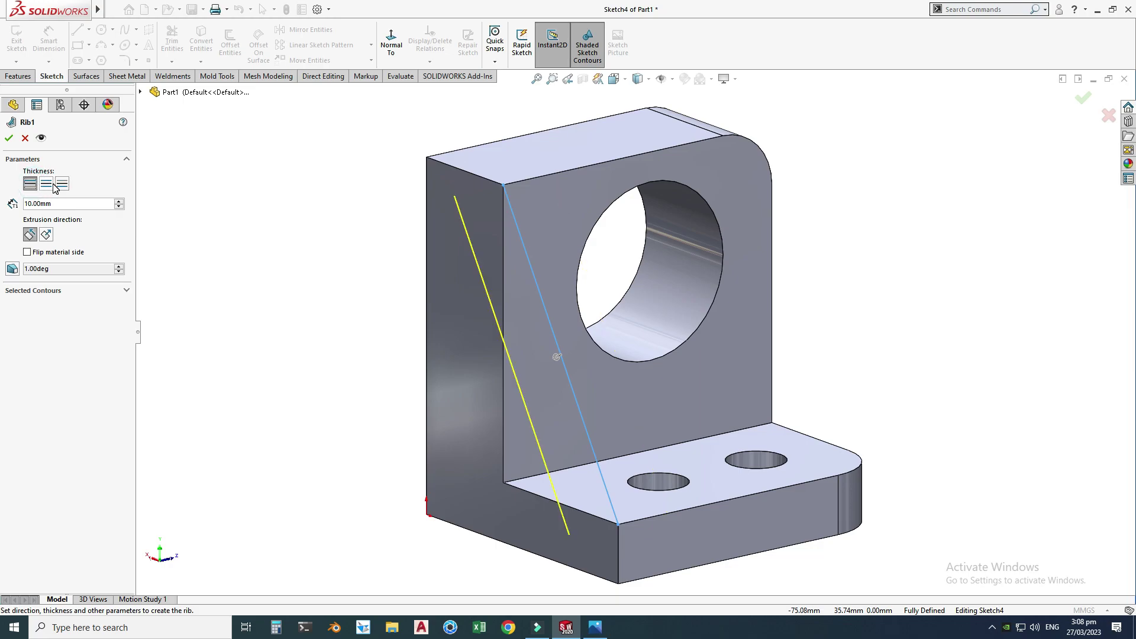
{"action": "left_click", "coordinate": [46, 186]}
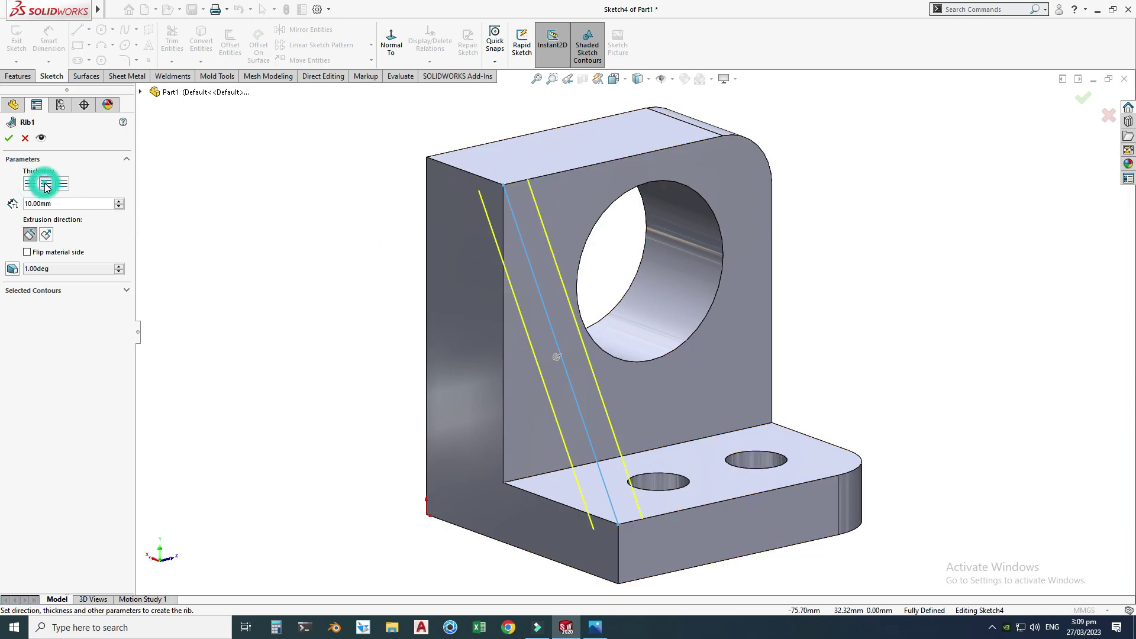
{"action": "left_click", "coordinate": [63, 185]}
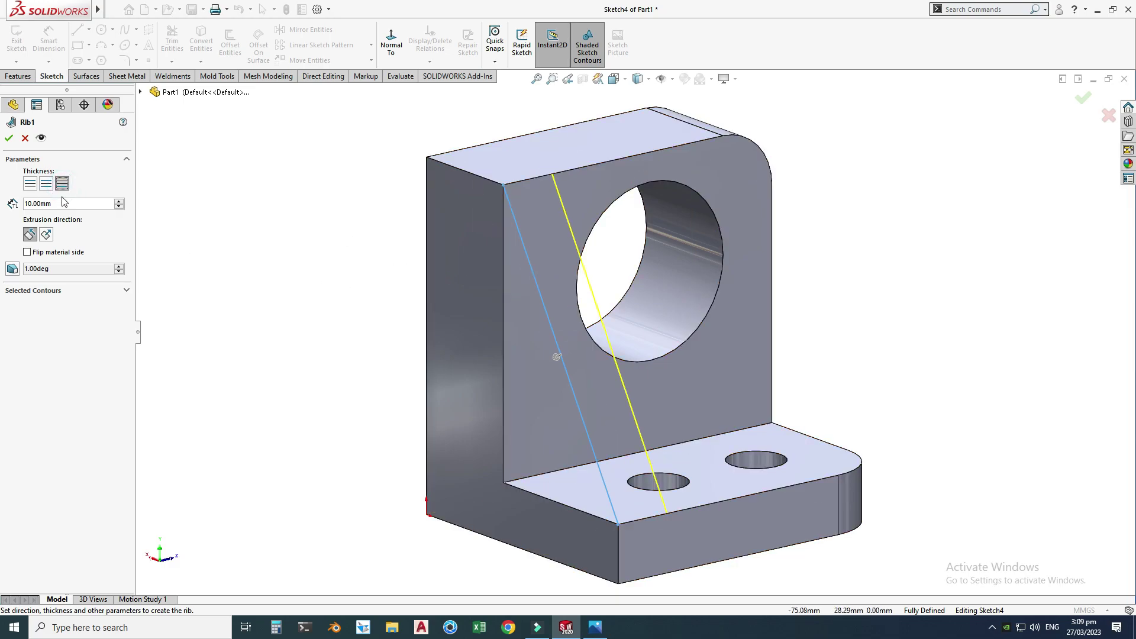
{"action": "left_click", "coordinate": [594, 627]}
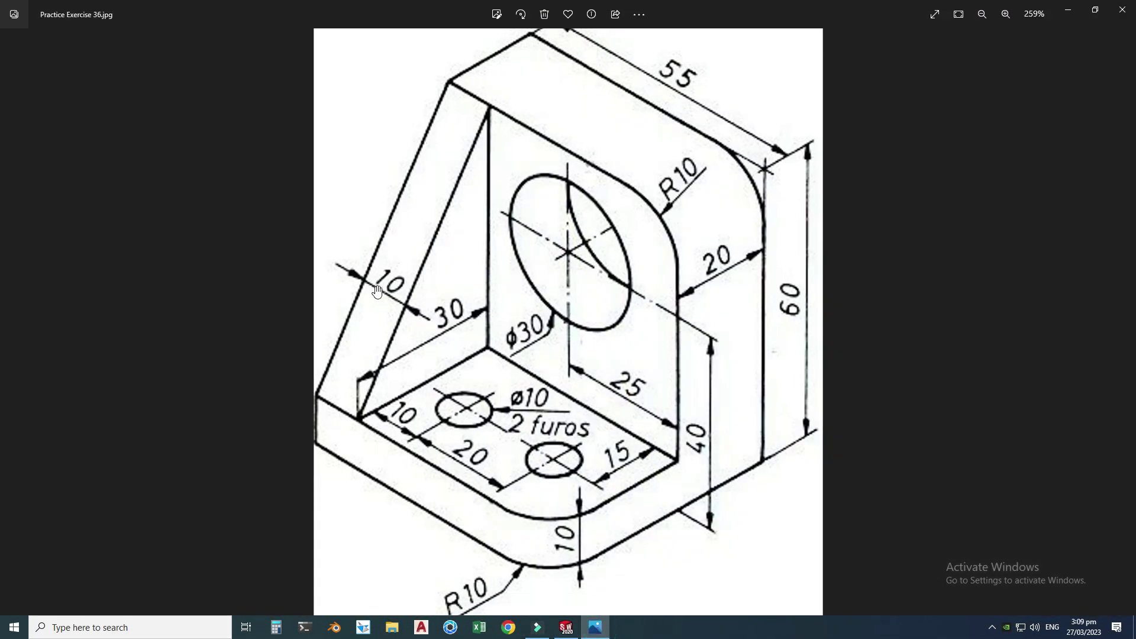
{"action": "left_click", "coordinate": [591, 630]}
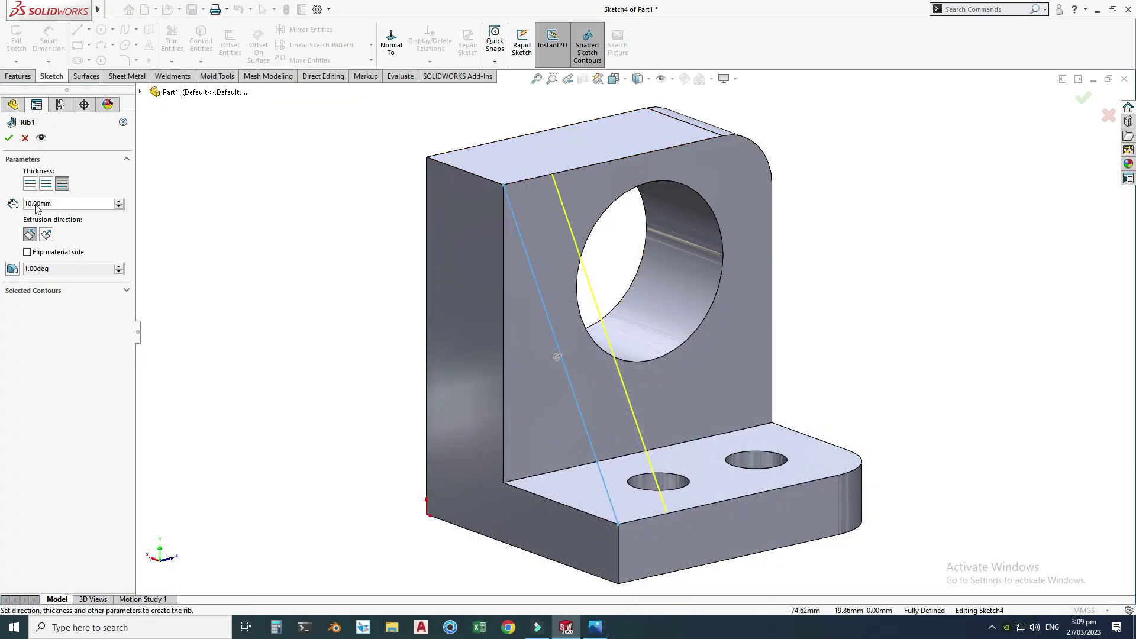
{"action": "left_click", "coordinate": [9, 139]}
{"action": "left_click", "coordinate": [406, 223]}
{"action": "left_click_drag", "start_coordinate": [761, 353], "coordinate": [651, 378]}
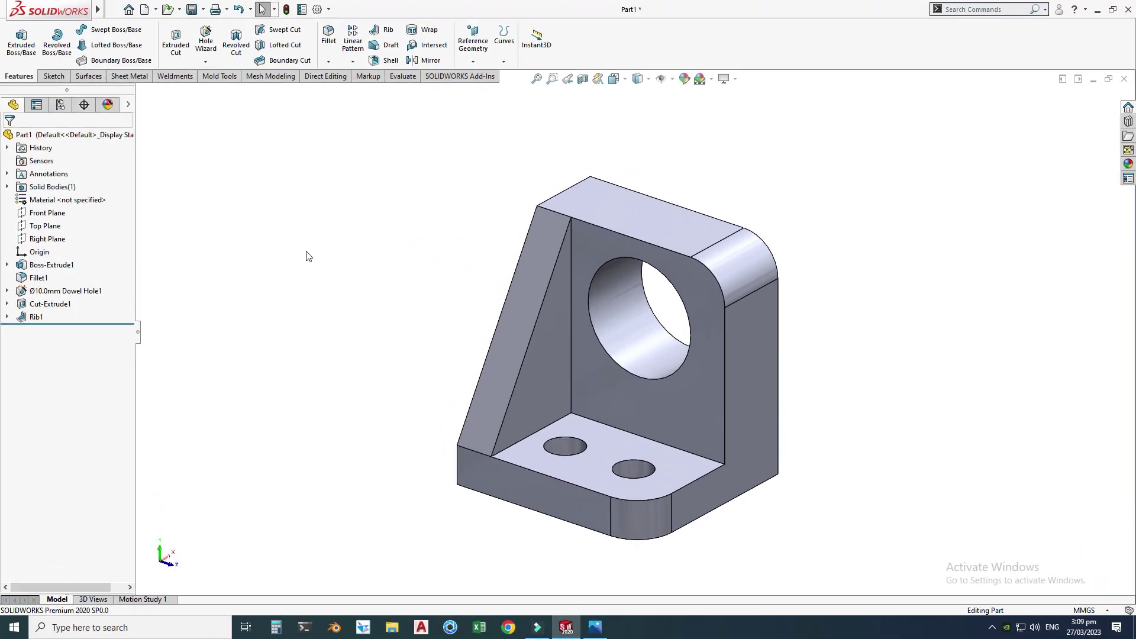
Step: Colour the whole rib feature light green (RGB 128, 255, 128)
{"action": "left_click", "coordinate": [38, 317]}
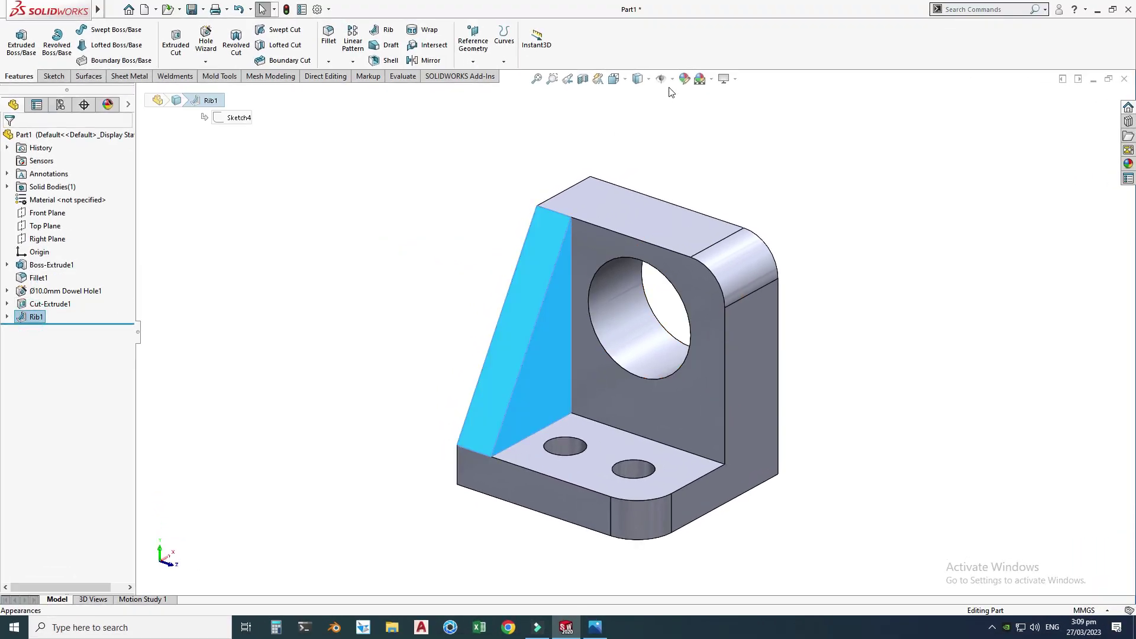
{"action": "left_click", "coordinate": [684, 79]}
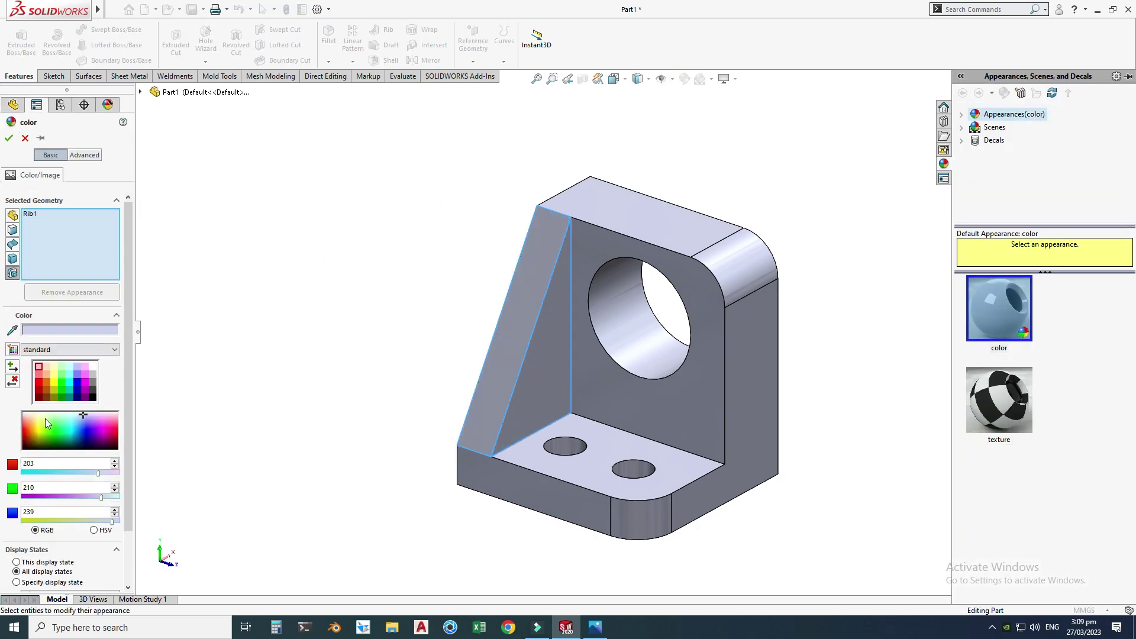
{"action": "left_click", "coordinate": [62, 374]}
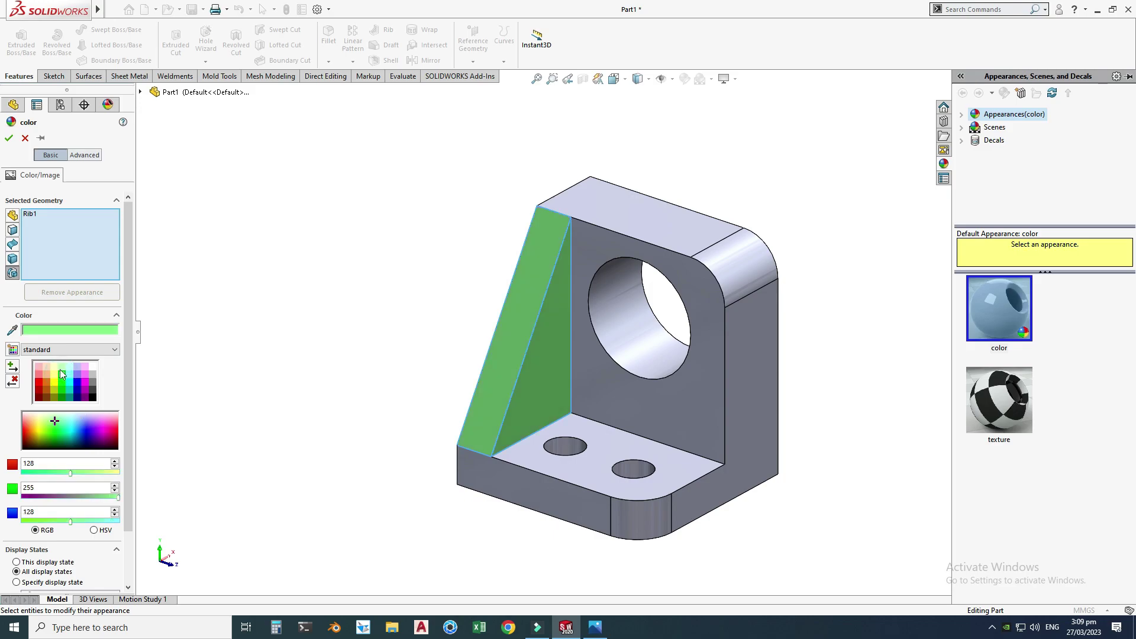
{"action": "left_click", "coordinate": [10, 140]}
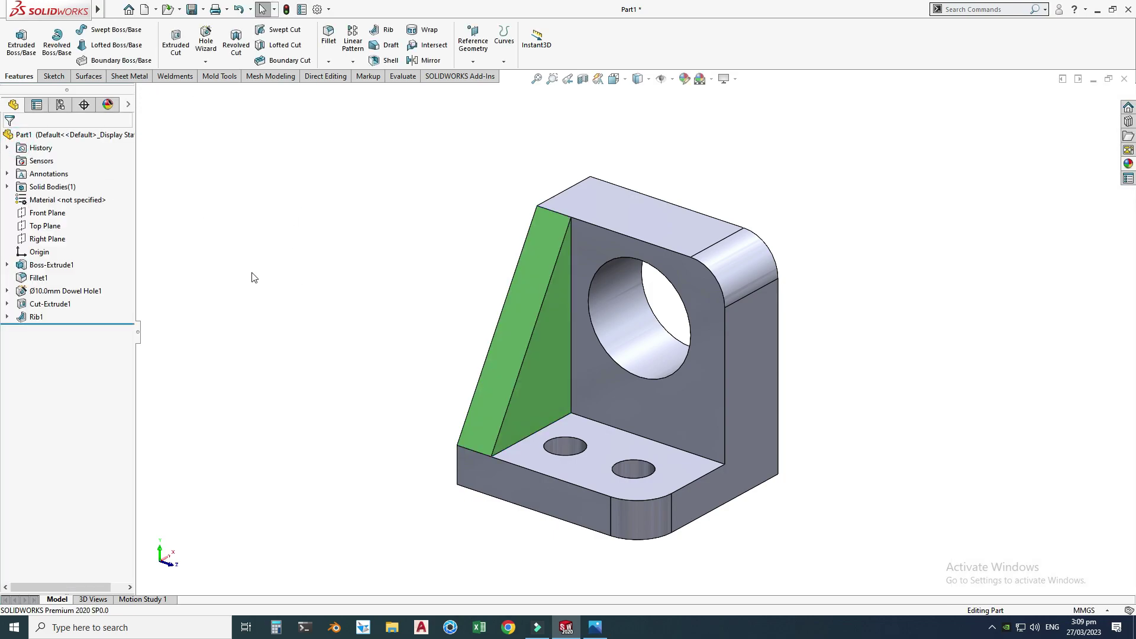
Step: Colour the inner faces of the wall hole and both base holes blue-violet (RGB 128, 128, 255)
{"action": "left_click", "coordinate": [599, 351]}
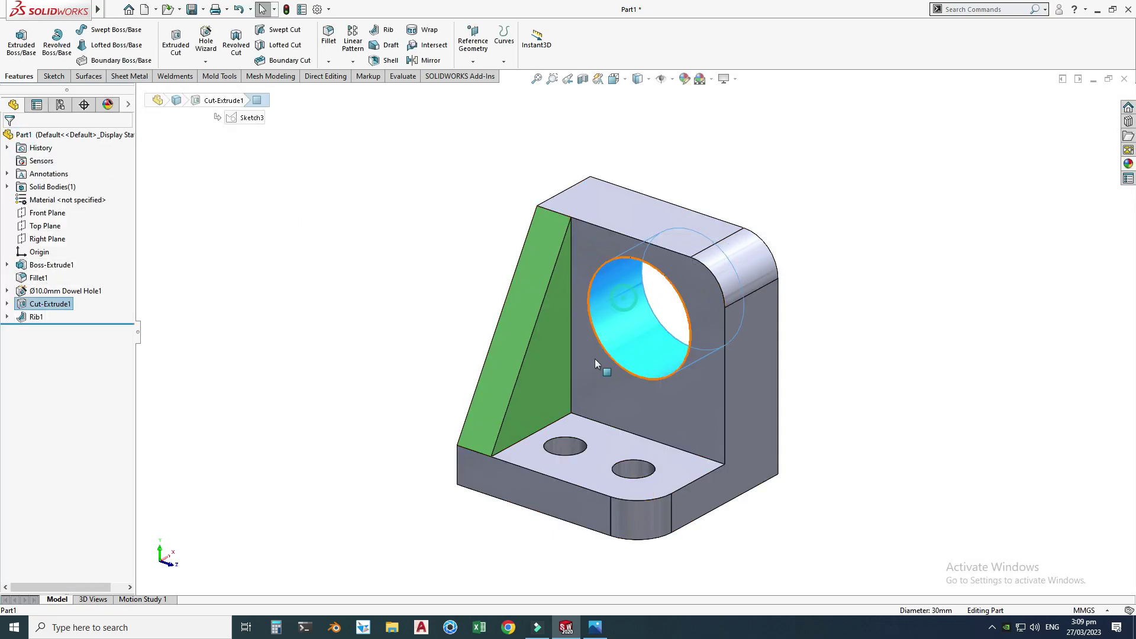
{"action": "left_click", "coordinate": [565, 449], "text": "ctrl"}
{"action": "left_click", "coordinate": [633, 472], "text": "ctrl"}
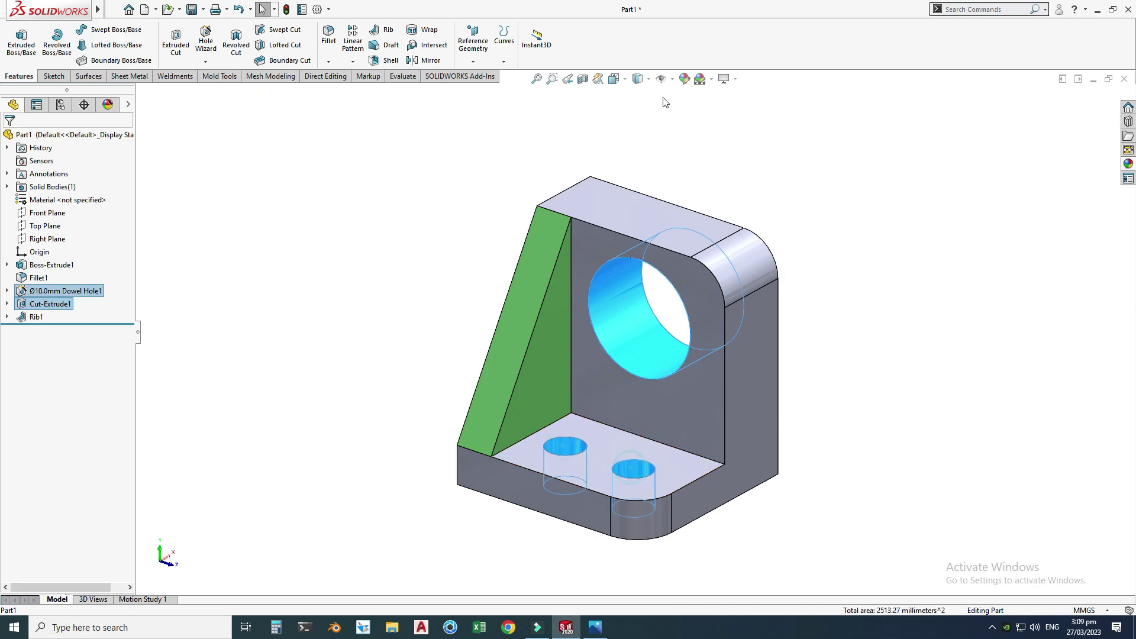
{"action": "left_click", "coordinate": [684, 78]}
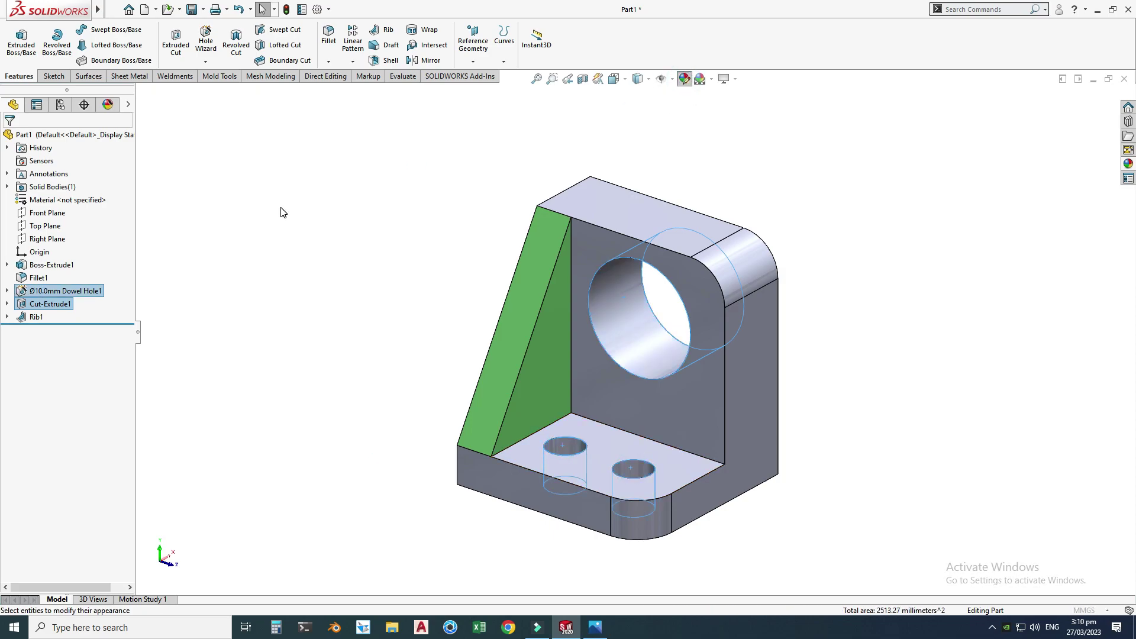
{"action": "left_click", "coordinate": [78, 375]}
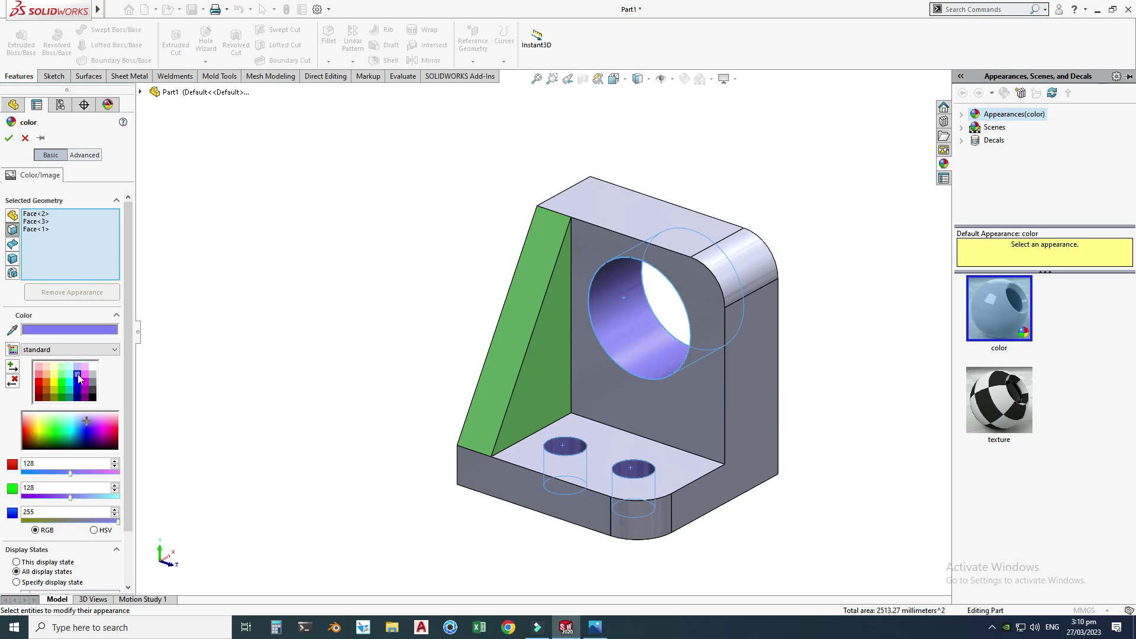
{"action": "left_click", "coordinate": [8, 138]}
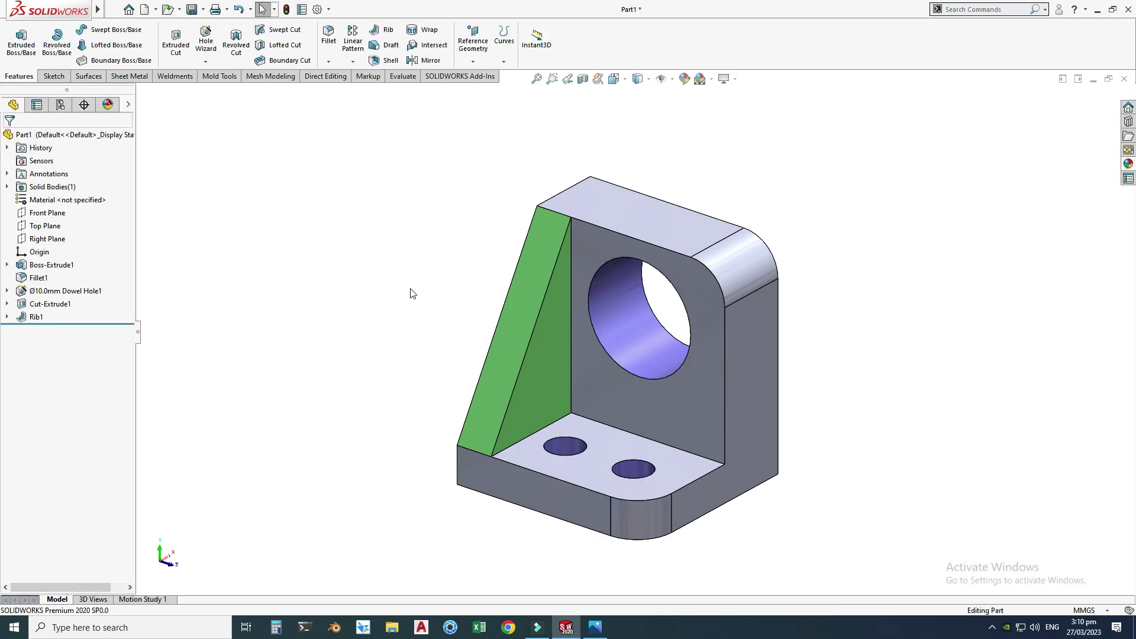
Step: Colour the rounded faces at the wall's upper corner and the base's front corner pink (RGB 255, 128, 255)
{"action": "left_click", "coordinate": [761, 270]}
{"action": "left_click", "coordinate": [641, 512]}
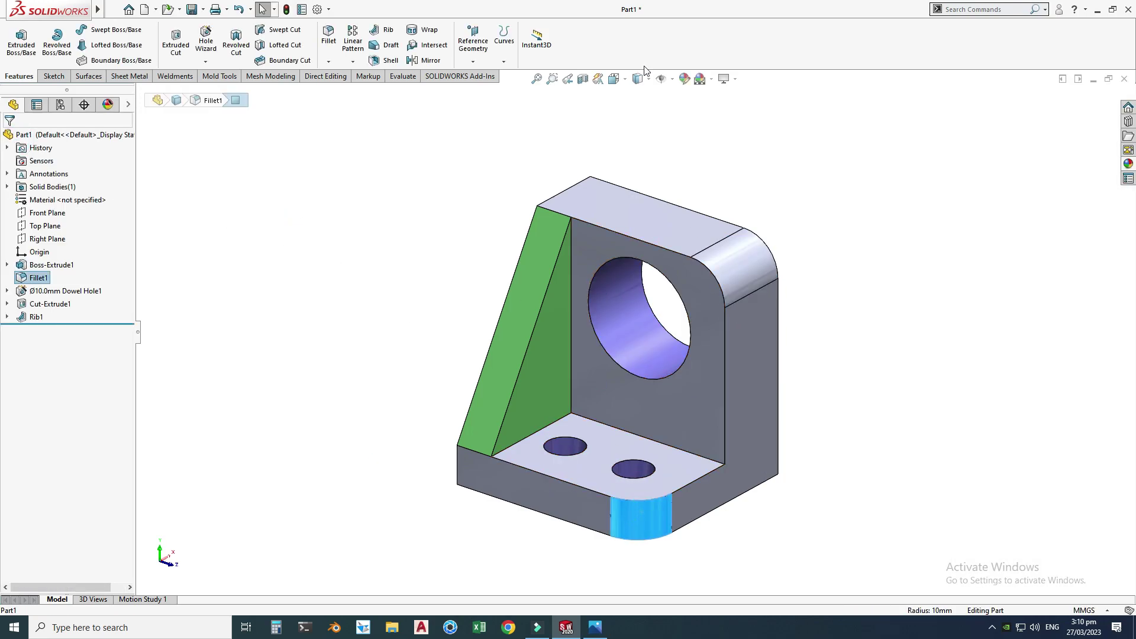
{"action": "left_click", "coordinate": [685, 80]}
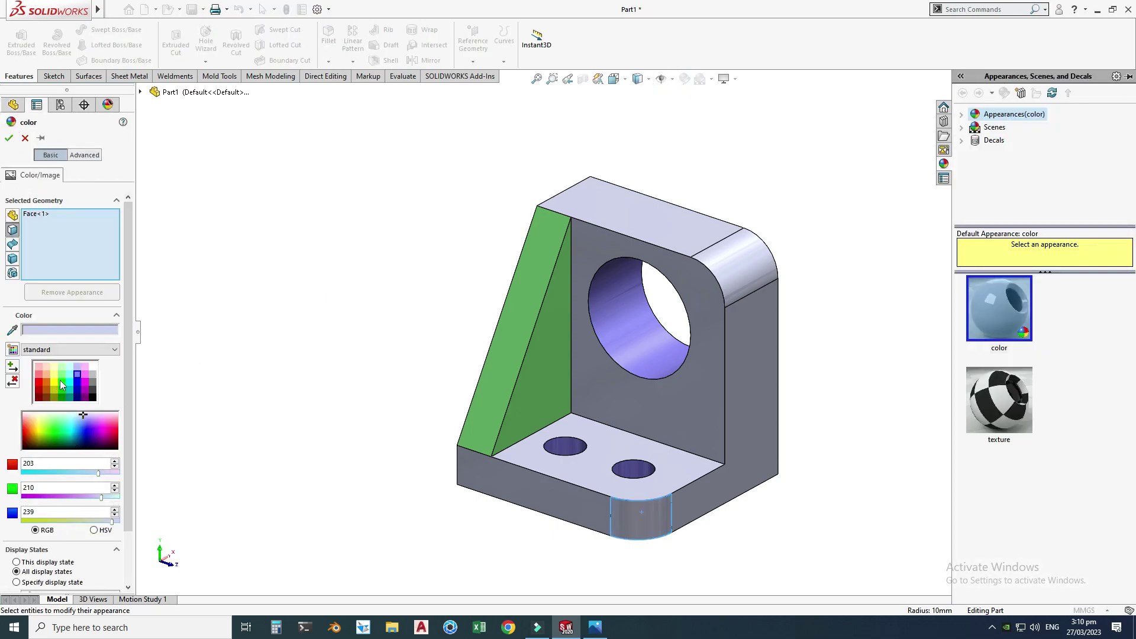
{"action": "left_click", "coordinate": [67, 375]}
{"action": "left_click", "coordinate": [85, 375]}
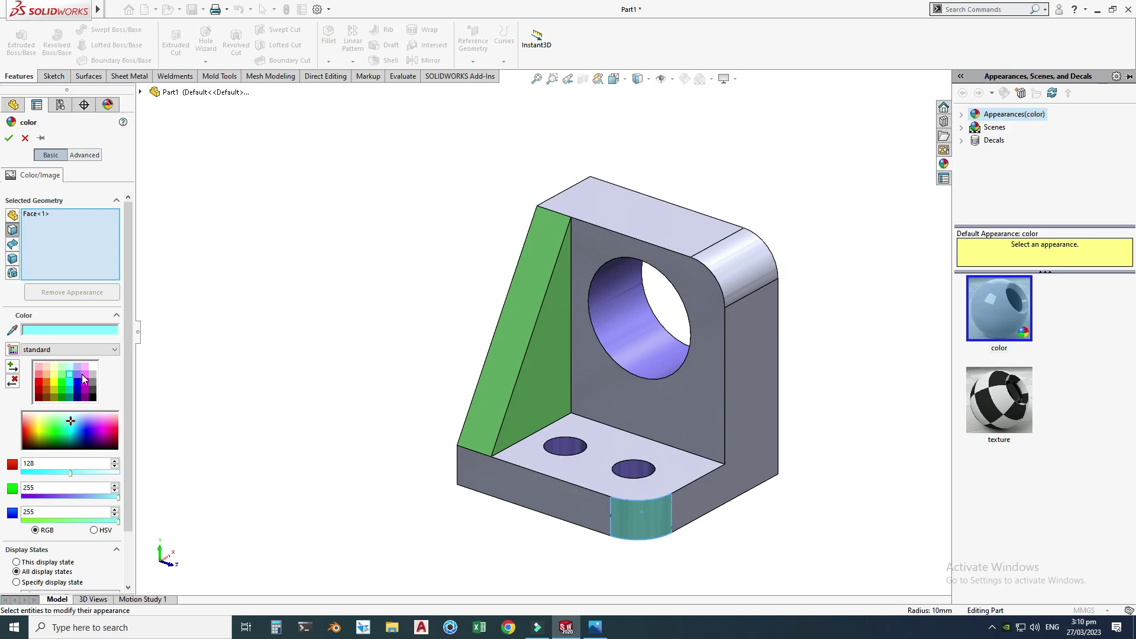
{"action": "left_click", "coordinate": [734, 267]}
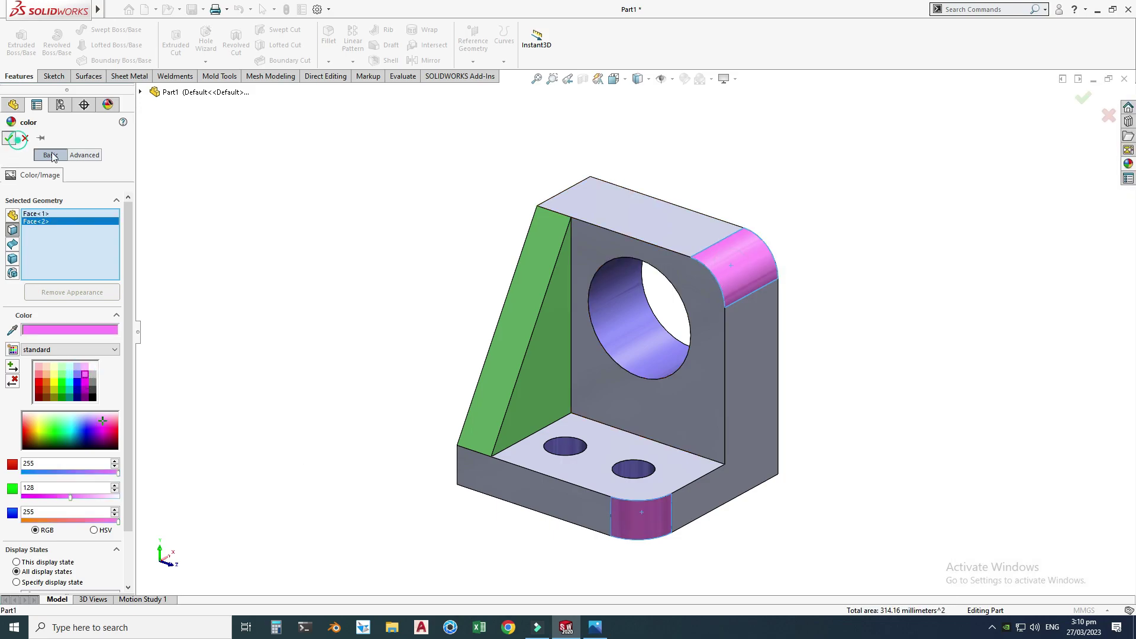
{"action": "left_click", "coordinate": [336, 213]}
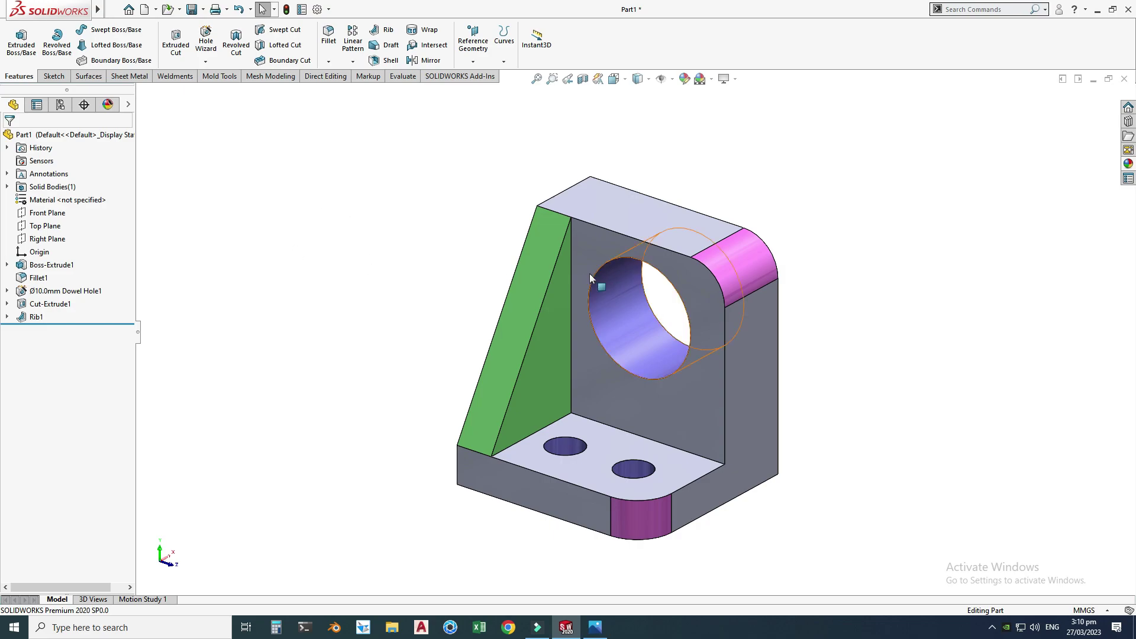
Step: Colour the body's flat faces, including the base's underside and the wall's back, light yellow (RGB 255, 255, 128)
{"action": "left_click", "coordinate": [638, 215]}
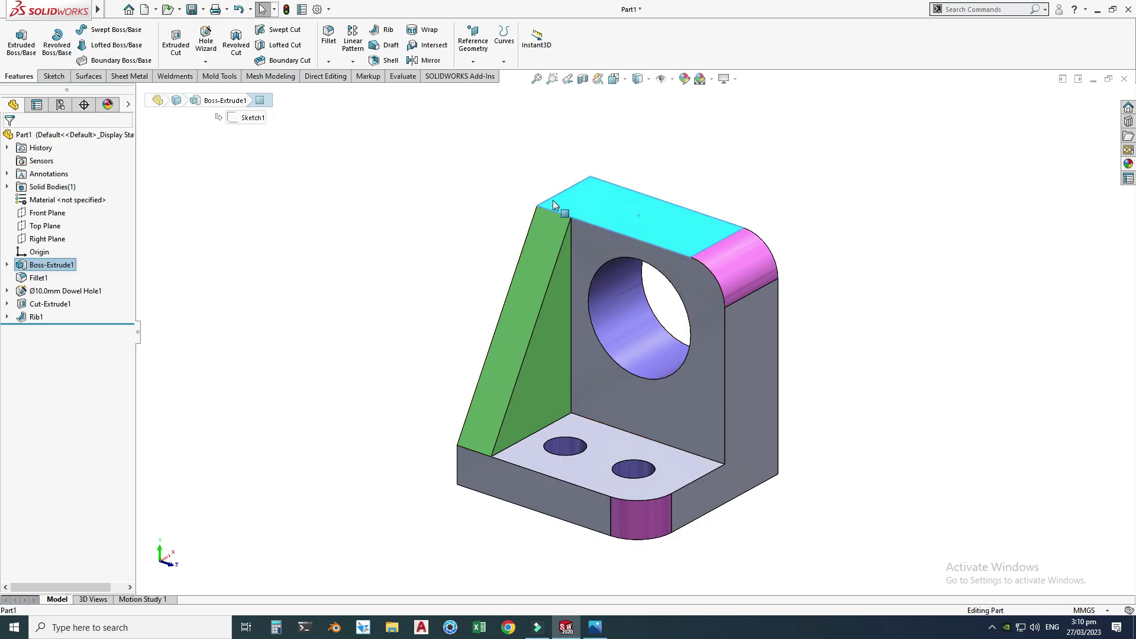
{"action": "left_click", "coordinate": [586, 236], "text": "ctrl"}
{"action": "left_click", "coordinate": [747, 329], "text": "ctrl"}
{"action": "left_click", "coordinate": [534, 486], "text": "ctrl"}
{"action": "left_click", "coordinate": [562, 467], "text": "ctrl"}
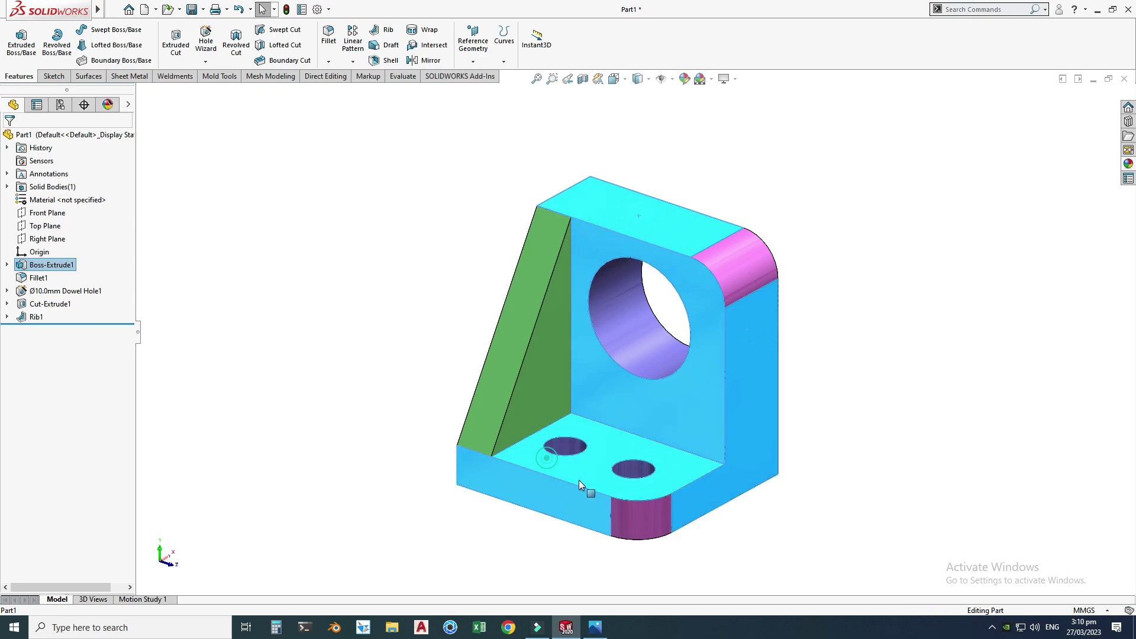
{"action": "middle_click_drag", "start_coordinate": [604, 425], "coordinate": [733, 326]}
{"action": "left_click", "coordinate": [762, 372], "text": "ctrl"}
{"action": "left_click", "coordinate": [736, 422], "text": "ctrl"}
{"action": "left_click", "coordinate": [685, 78]}
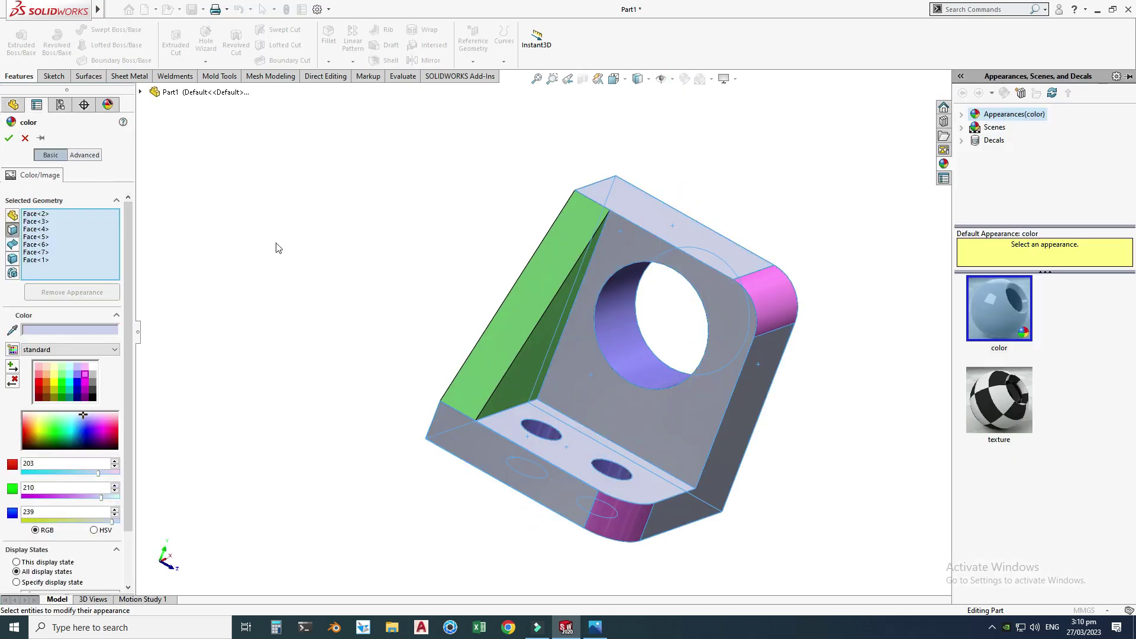
{"action": "left_click", "coordinate": [46, 375]}
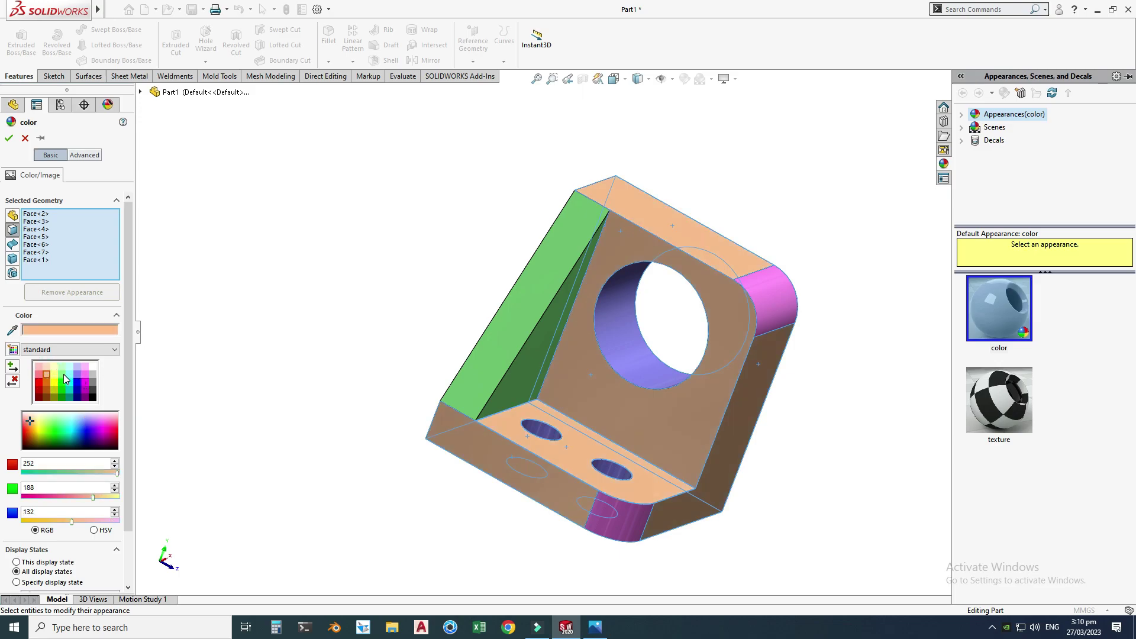
{"action": "left_click", "coordinate": [55, 374]}
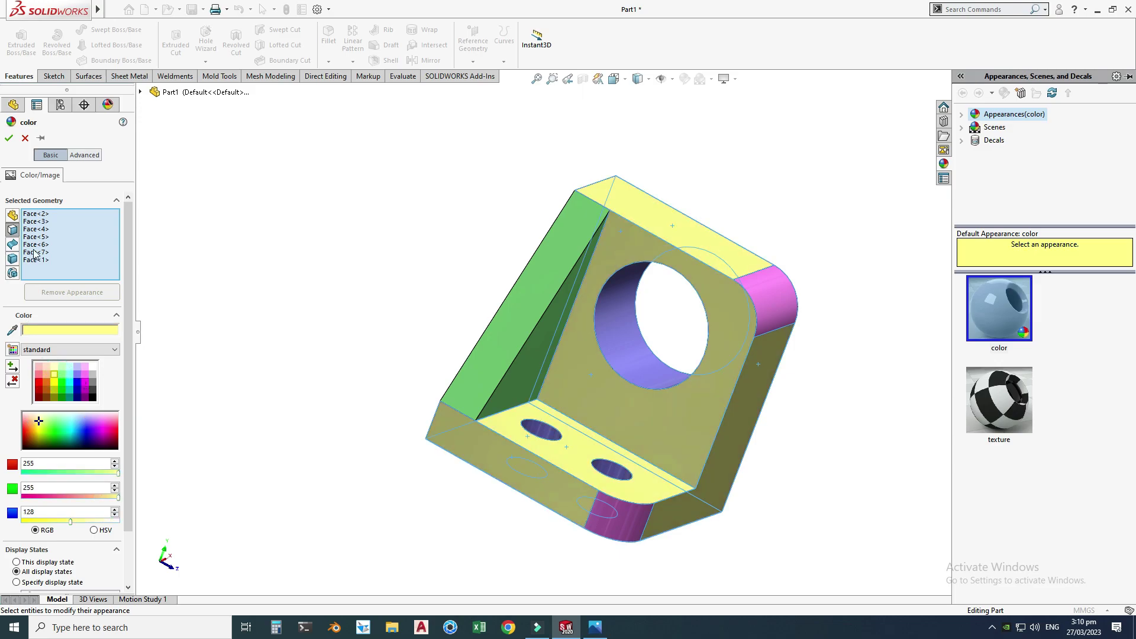
{"action": "left_click", "coordinate": [9, 138]}
Step: Turn on shadows in shaded mode and compare the bracket with the reference drawing from a similar viewing angle
{"action": "right_click", "coordinate": [464, 190]}
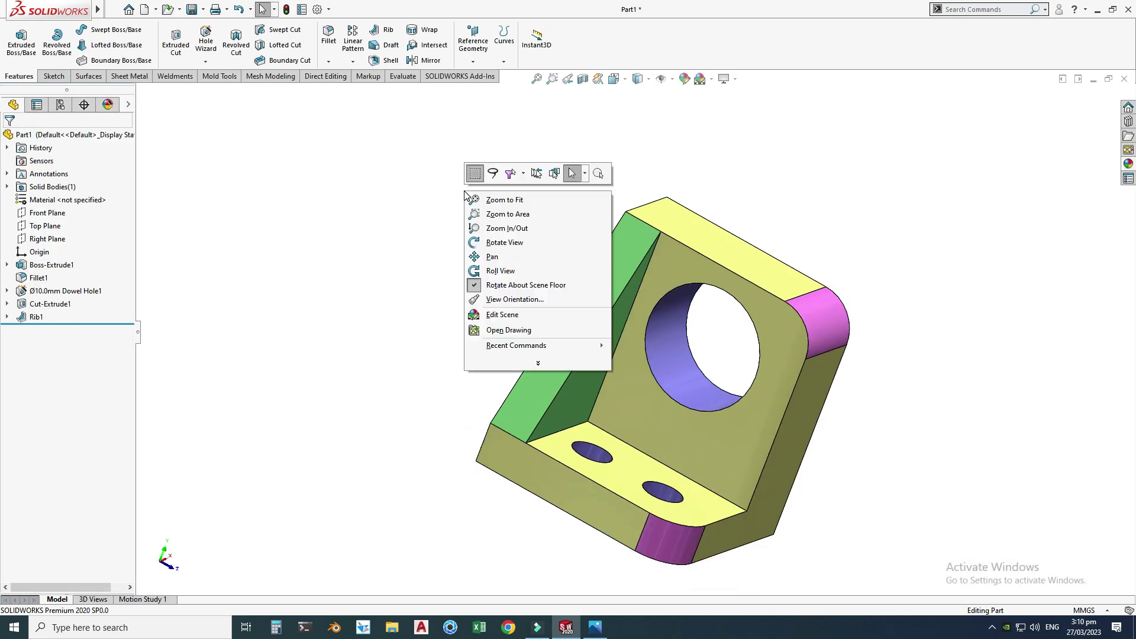
{"action": "left_click", "coordinate": [509, 243]}
{"action": "left_click_drag", "start_coordinate": [515, 249], "coordinate": [677, 249]}
{"action": "left_click", "coordinate": [727, 79]}
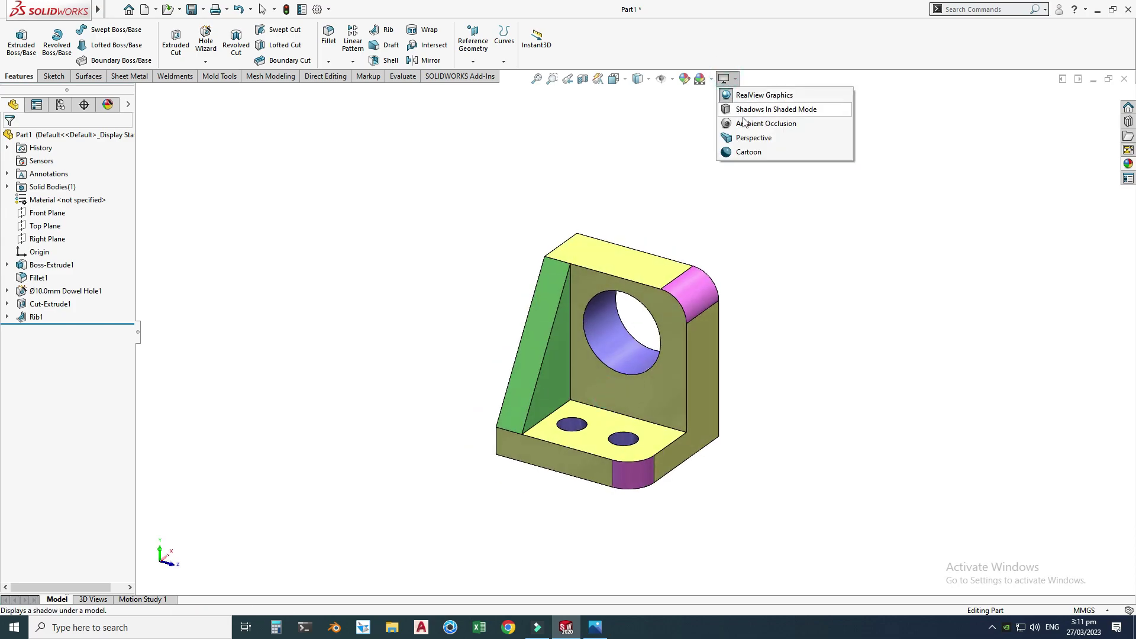
{"action": "left_click", "coordinate": [737, 109]}
{"action": "mouse_move", "coordinate": [689, 322]}
{"action": "left_mouse_down"}
{"action": "mouse_move", "coordinate": [648, 253]}
{"action": "mouse_move", "coordinate": [685, 375]}
{"action": "mouse_move", "coordinate": [667, 388]}
{"action": "left_mouse_up"}
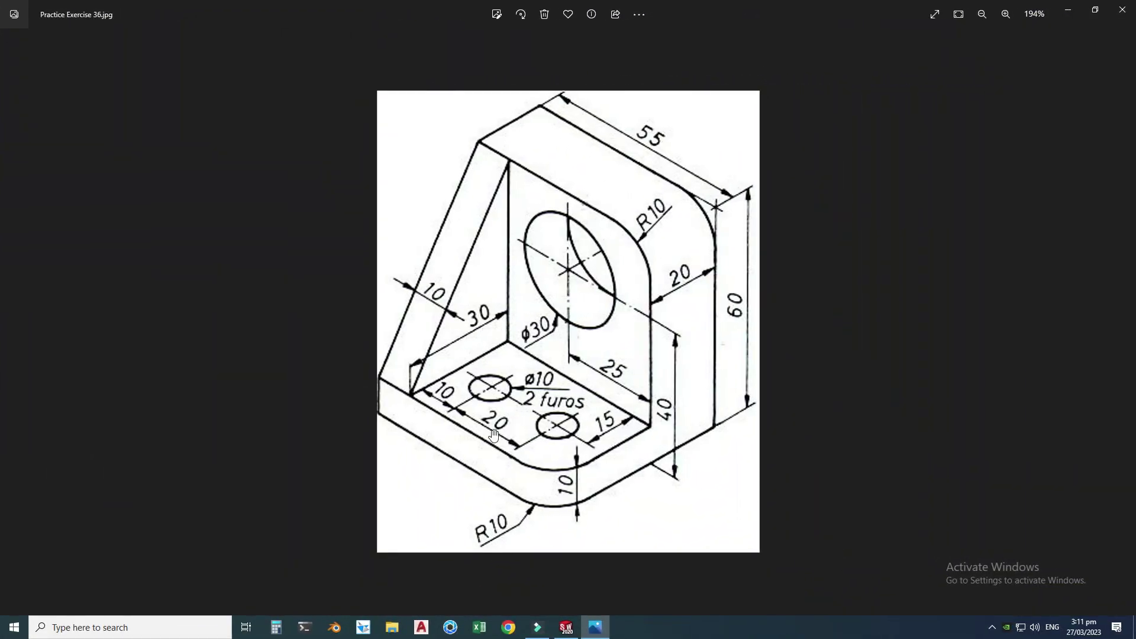
{"action": "left_click", "coordinate": [595, 632]}
{"action": "left_click_drag", "start_coordinate": [568, 378], "coordinate": [532, 385]}
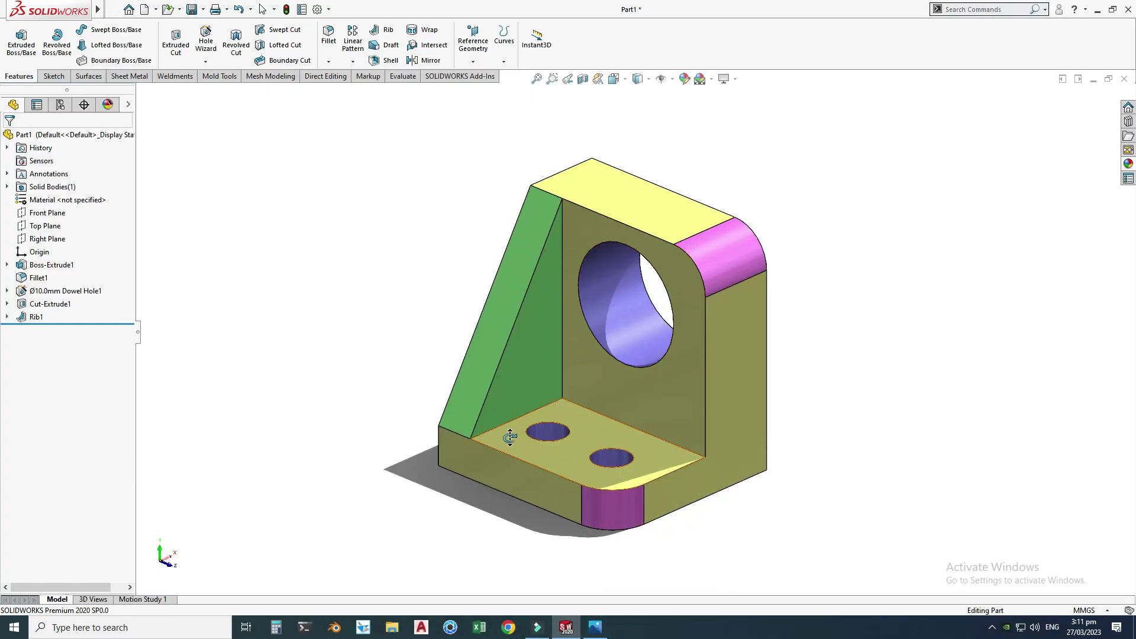
{"action": "key", "text": "Escape"}
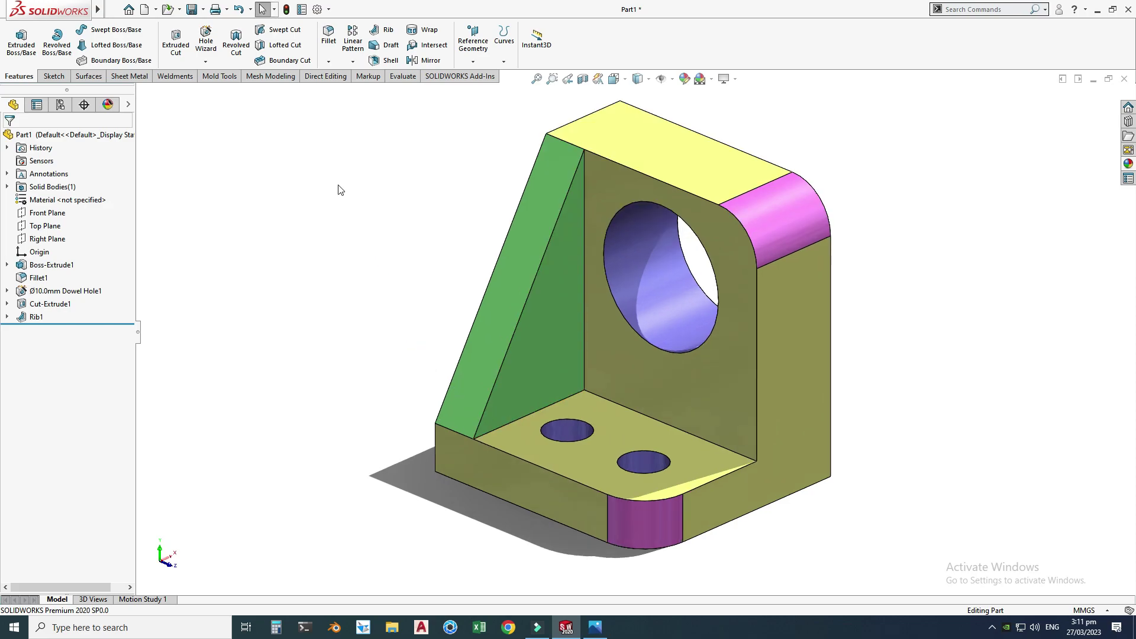
Step: Measure the rib's inner lower edge between its two end vertices, check it against the reference drawing, and clear the selection
{"action": "left_click", "coordinate": [402, 76]}
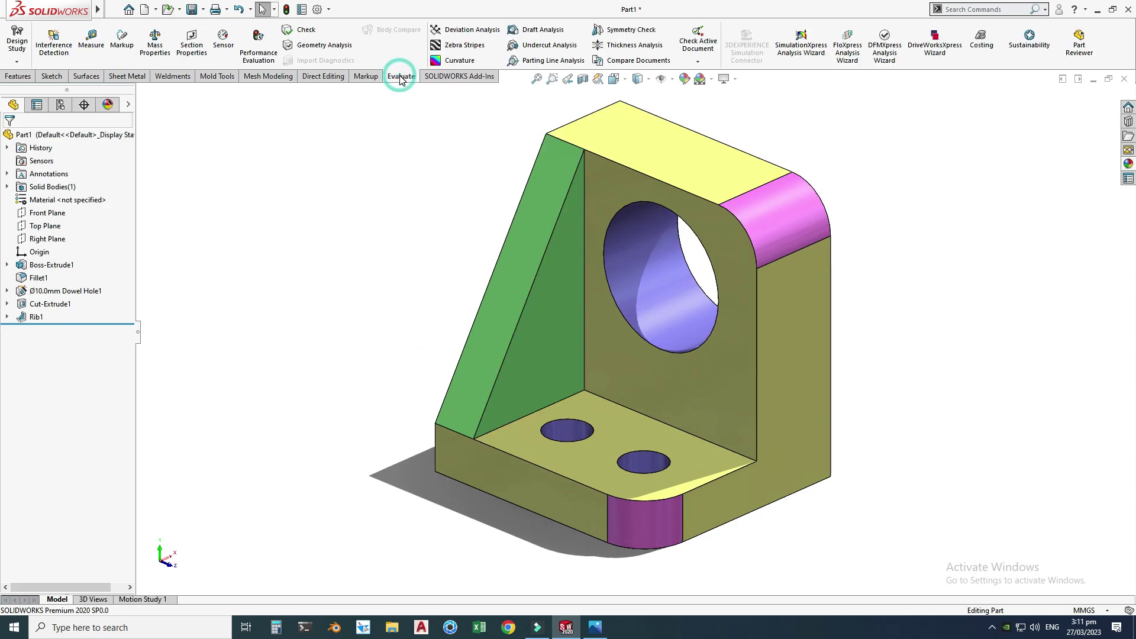
{"action": "left_click", "coordinate": [90, 49]}
{"action": "left_click", "coordinate": [584, 391]}
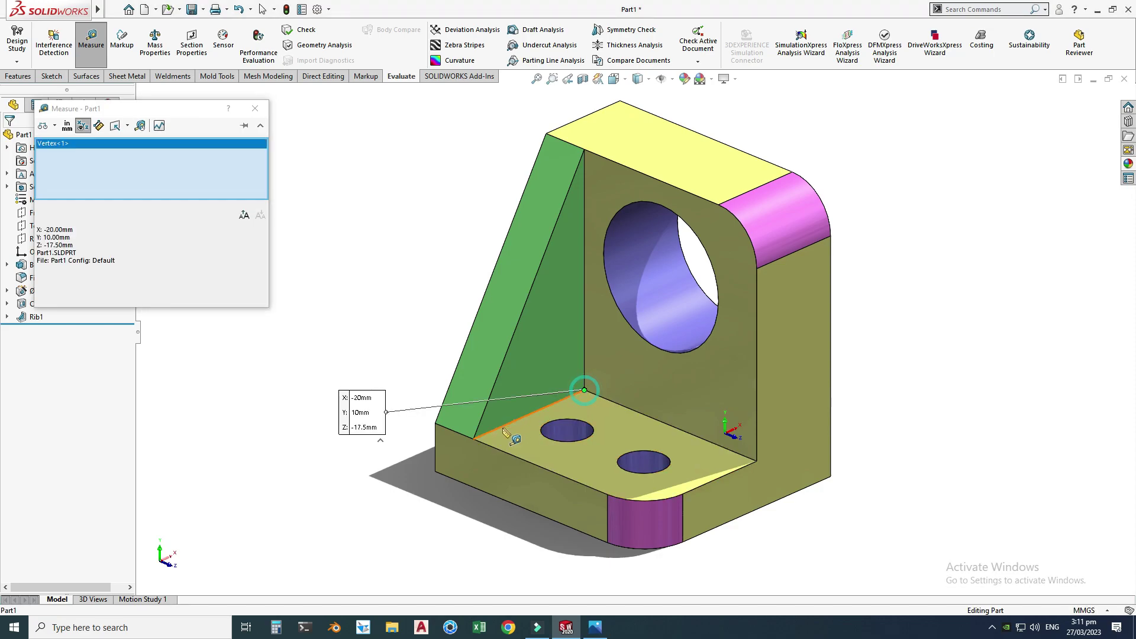
{"action": "left_click", "coordinate": [473, 439]}
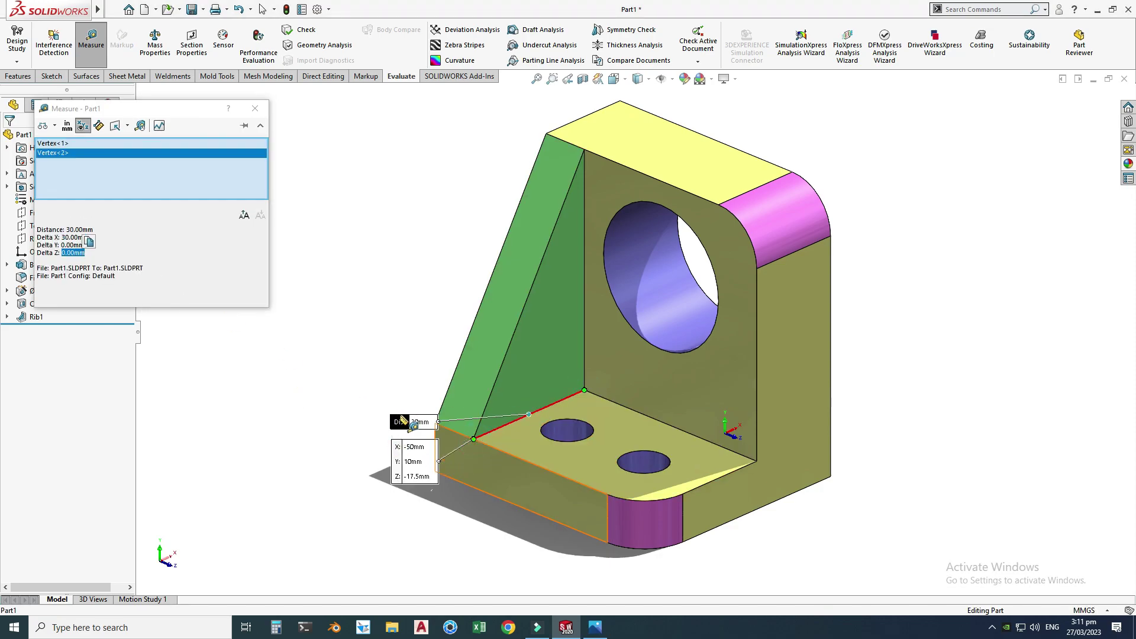
{"action": "left_click_drag", "start_coordinate": [405, 425], "coordinate": [469, 309]}
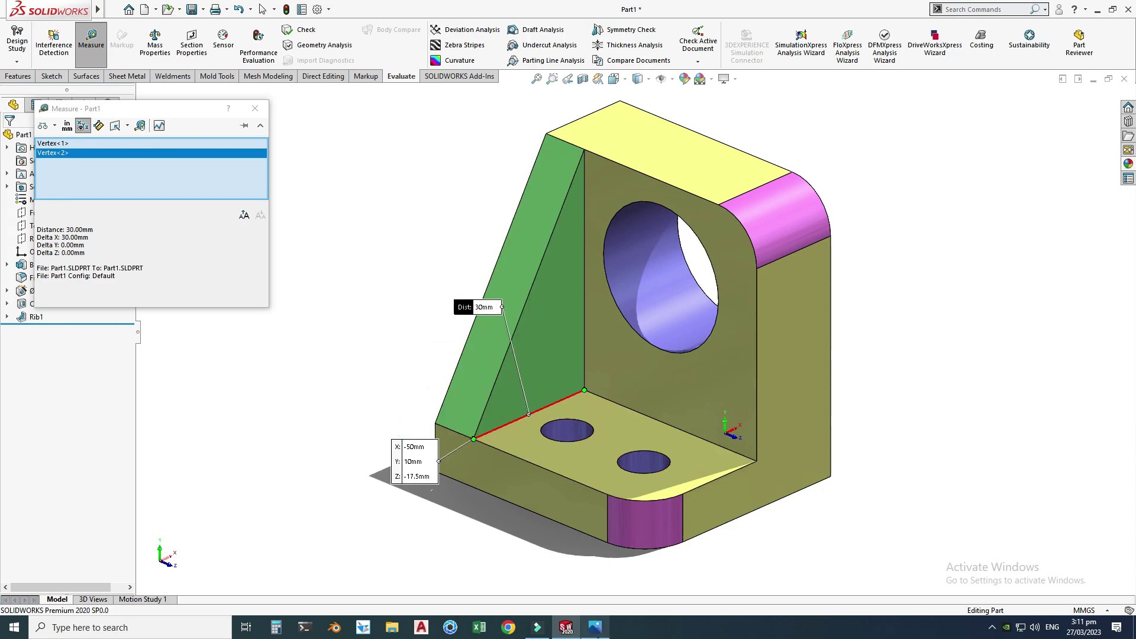
{"action": "left_click", "coordinate": [596, 628]}
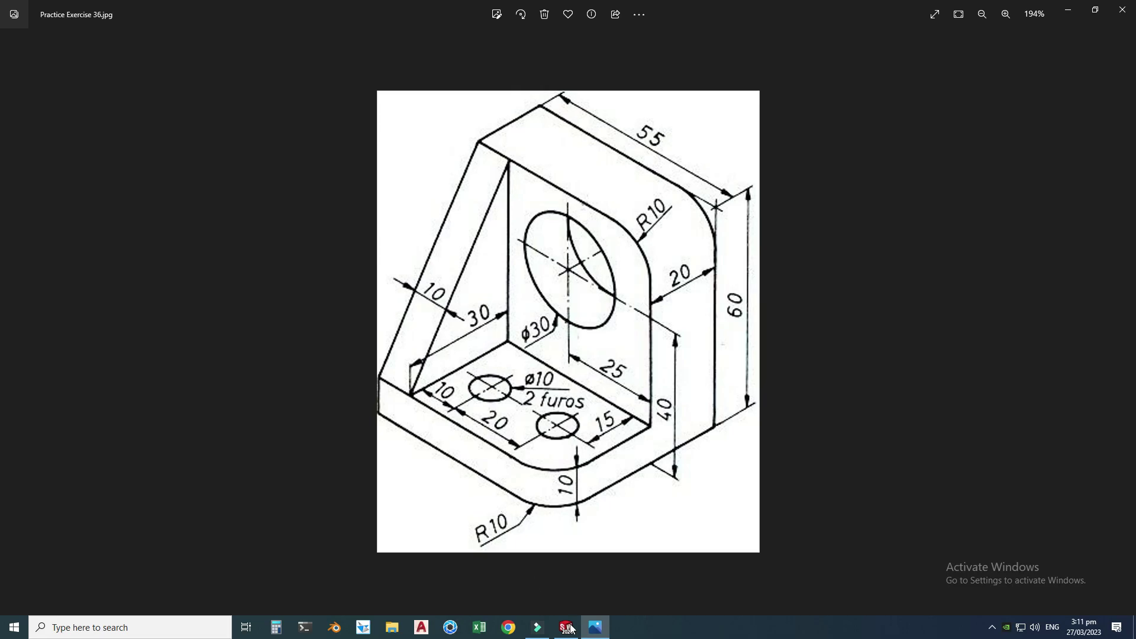
{"action": "left_click", "coordinate": [561, 618]}
{"action": "right_click", "coordinate": [234, 155]}
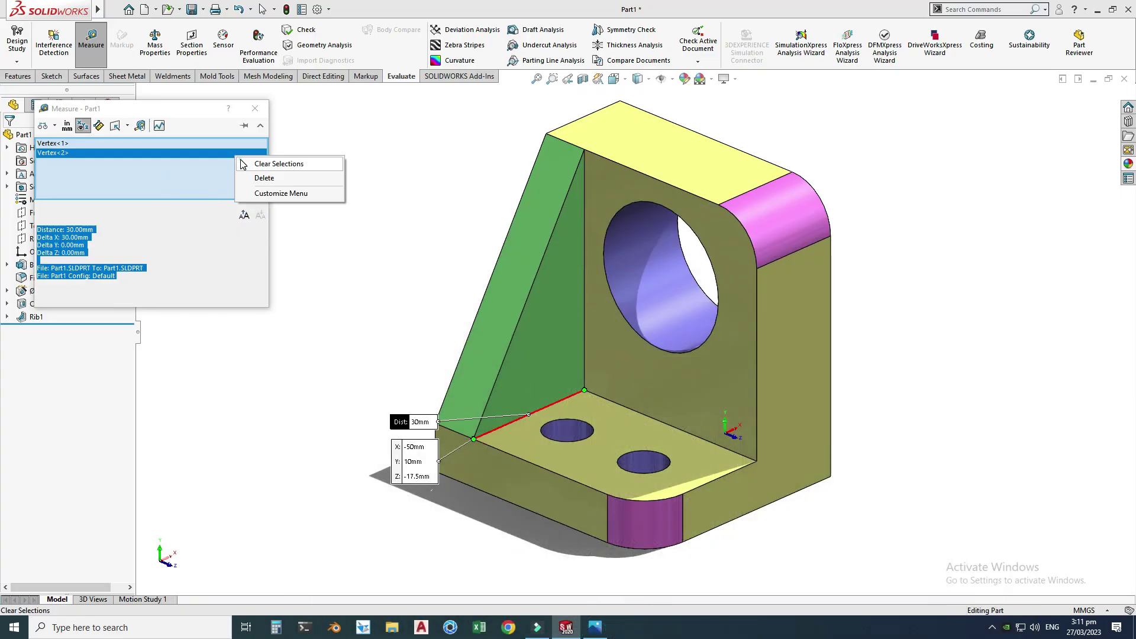
{"action": "left_click", "coordinate": [278, 164]}
Step: Check the reference drawing, measure the radius of the wall's rounded upper corner, and clear the selection
{"action": "left_click", "coordinate": [594, 627]}
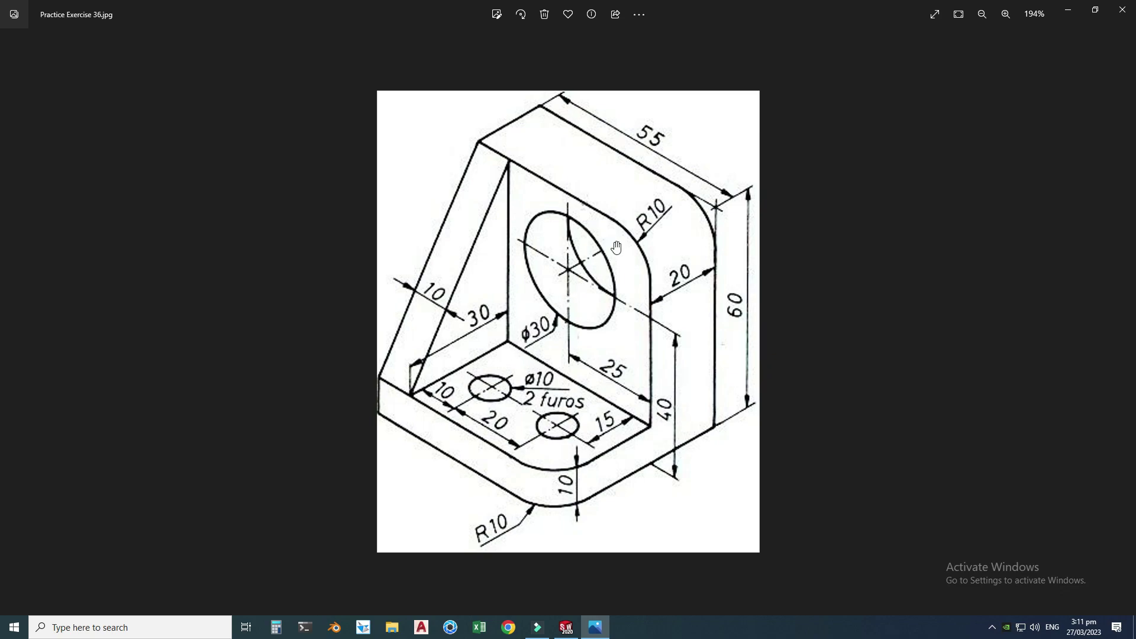
{"action": "left_click", "coordinate": [596, 622]}
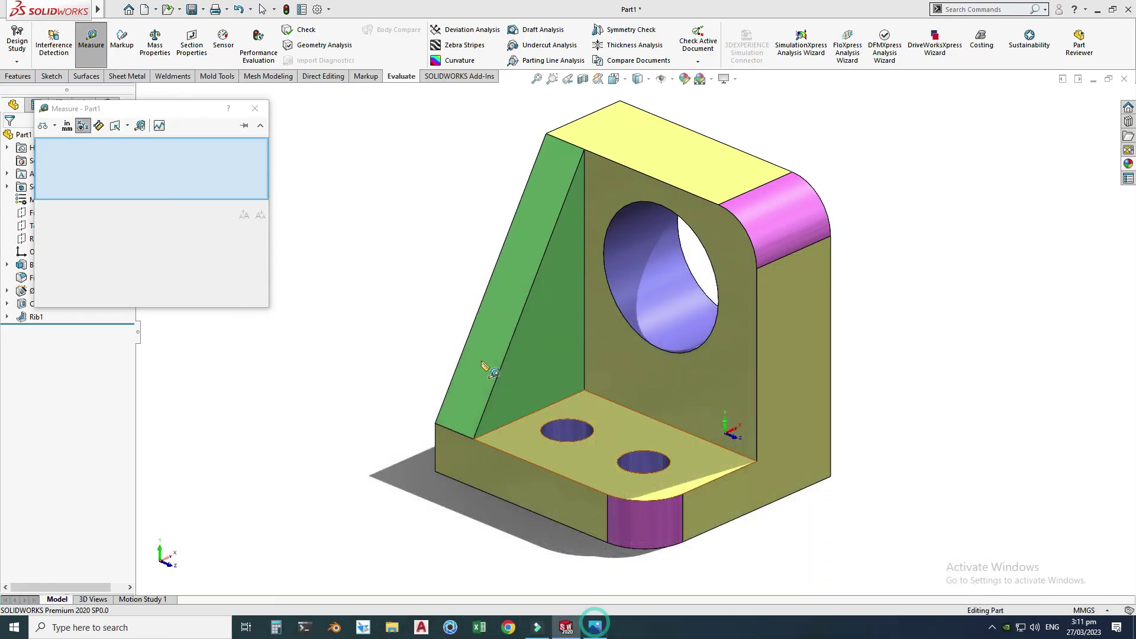
{"action": "left_click", "coordinate": [737, 218]}
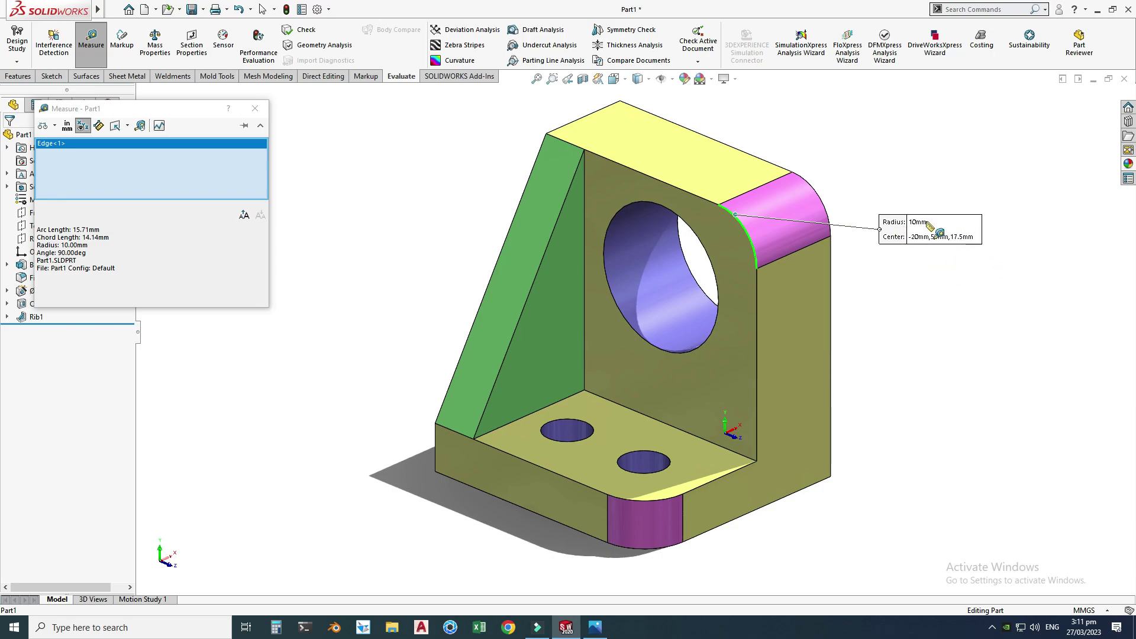
{"action": "right_click", "coordinate": [224, 145]}
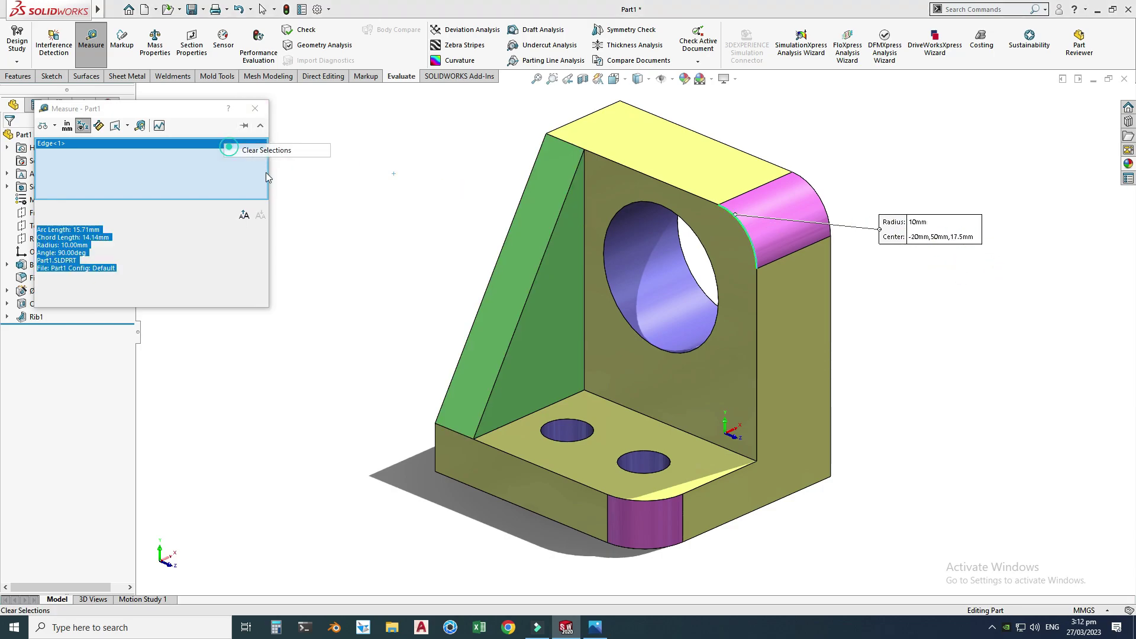
{"action": "left_click", "coordinate": [243, 150]}
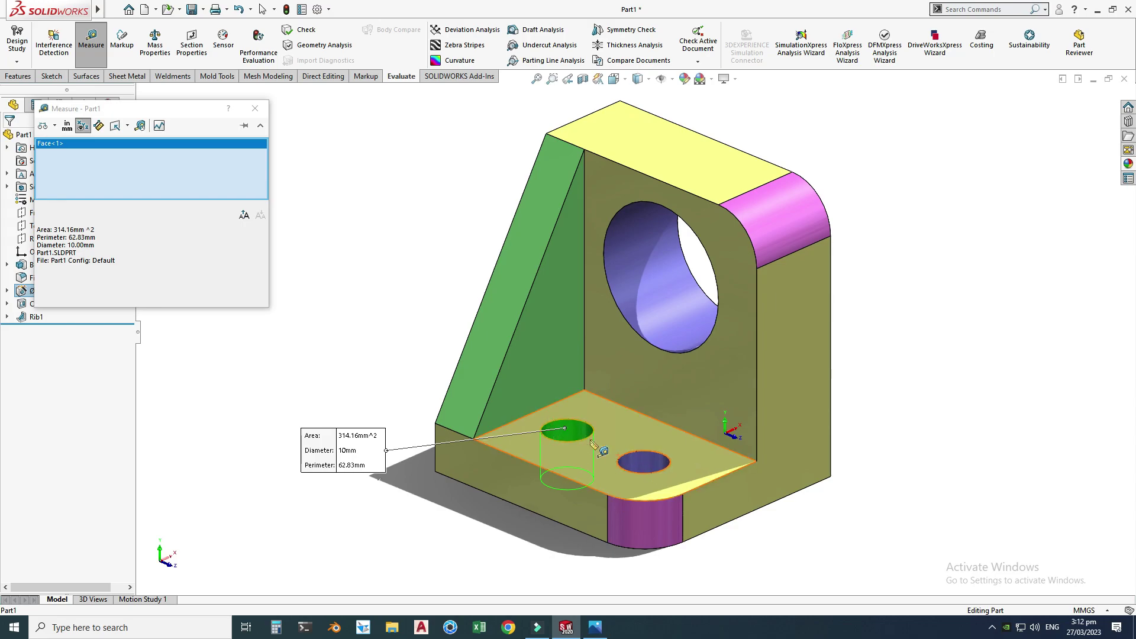
Step: Measure the centre distance between the two base holes, check it against the reference drawing, and clear the selection
{"action": "left_click", "coordinate": [644, 461]}
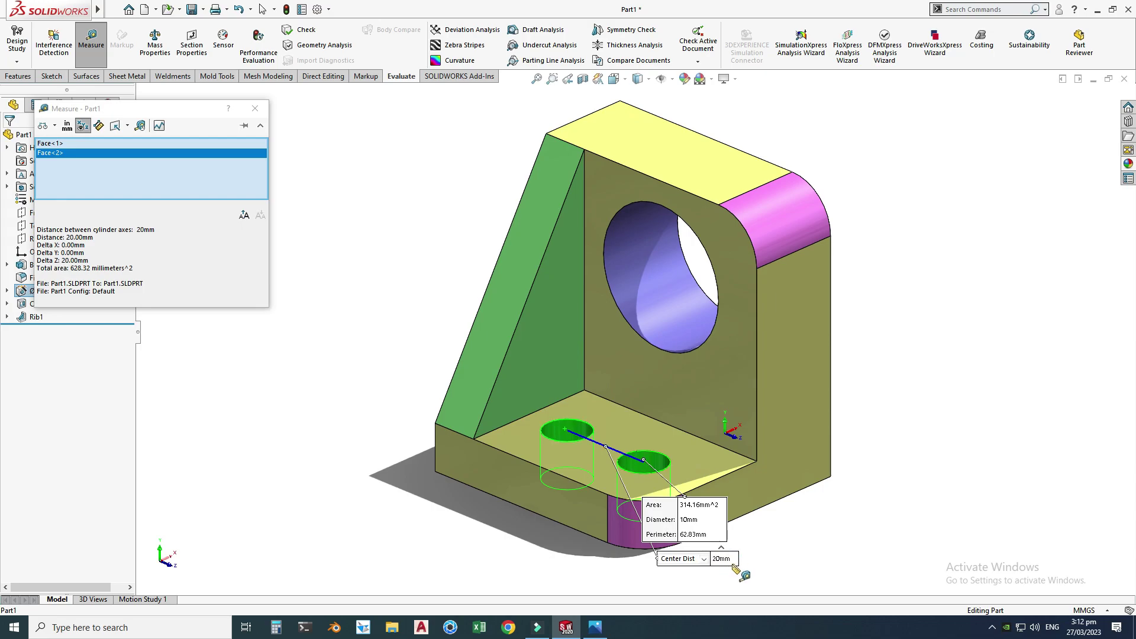
{"action": "left_click", "coordinate": [595, 627]}
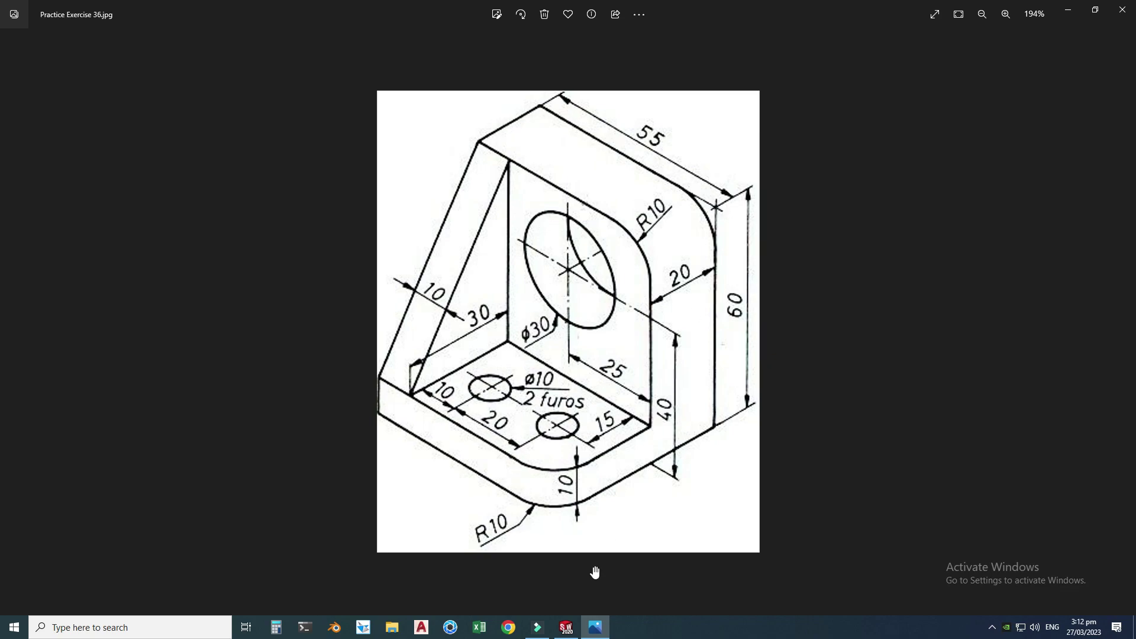
{"action": "left_click", "coordinate": [595, 627]}
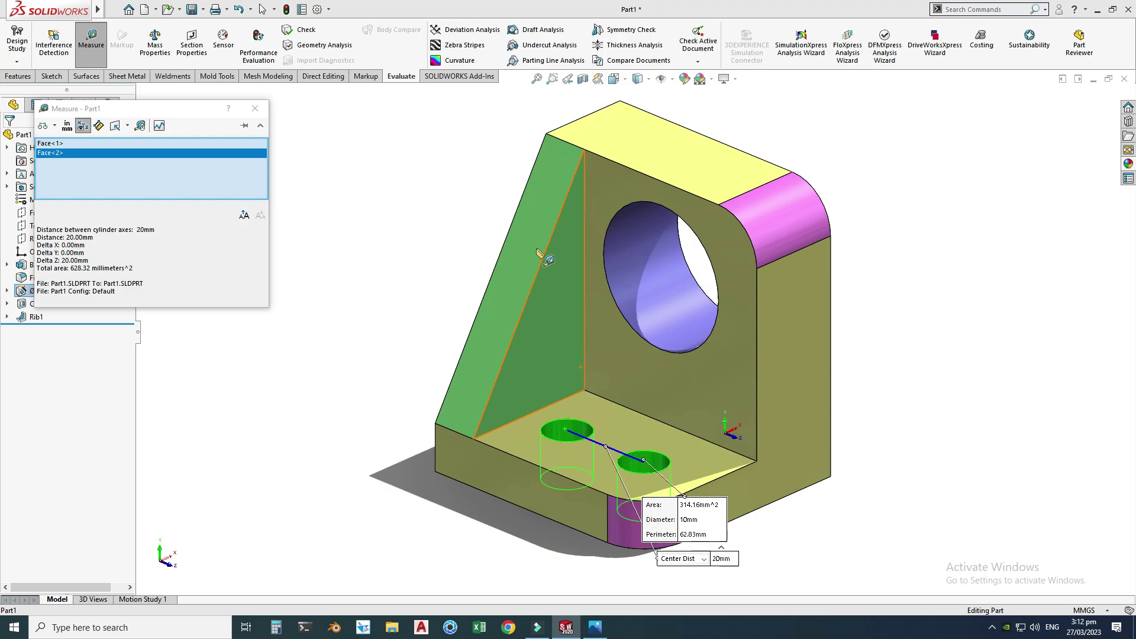
{"action": "right_click", "coordinate": [169, 152]}
{"action": "left_click", "coordinate": [188, 159]}
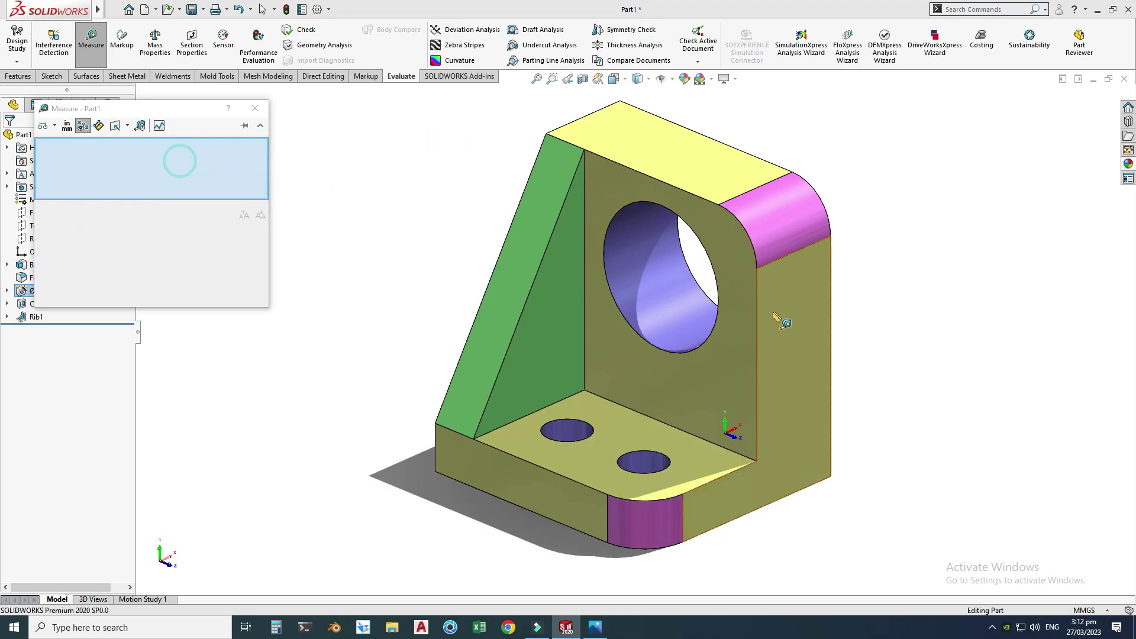
Step: Measure the bracket's overall width between its two outer side faces, compare it with the reference drawing, and clear the selection
{"action": "left_click", "coordinate": [804, 317]}
{"action": "middle_click_drag", "start_coordinate": [804, 317], "coordinate": [472, 274]}
{"action": "left_click", "coordinate": [519, 199]}
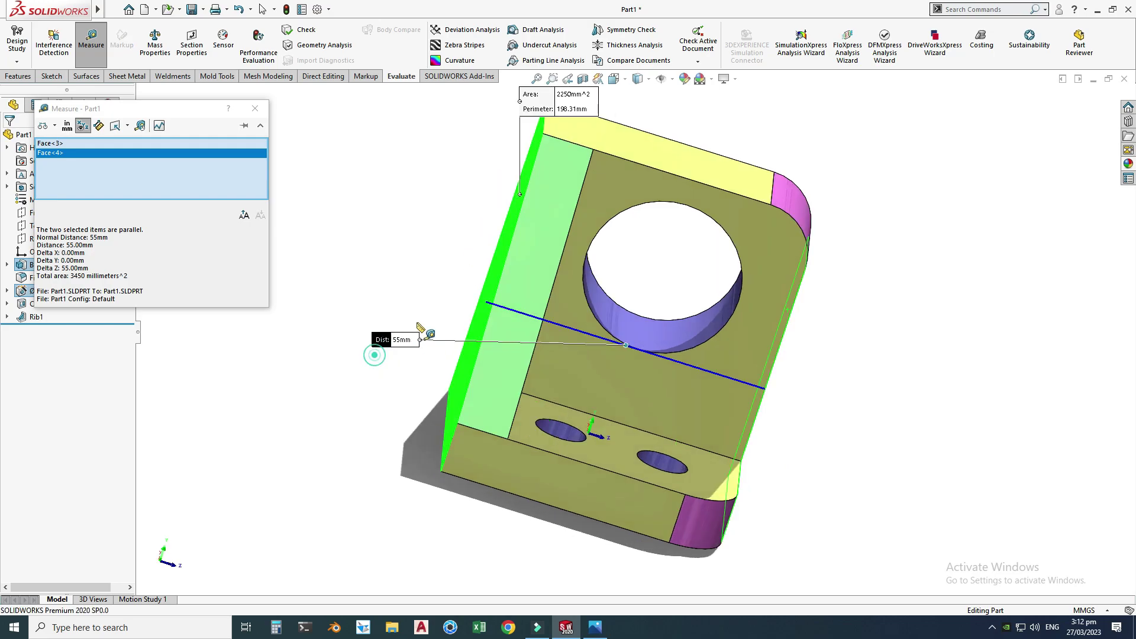
{"action": "left_click", "coordinate": [595, 627]}
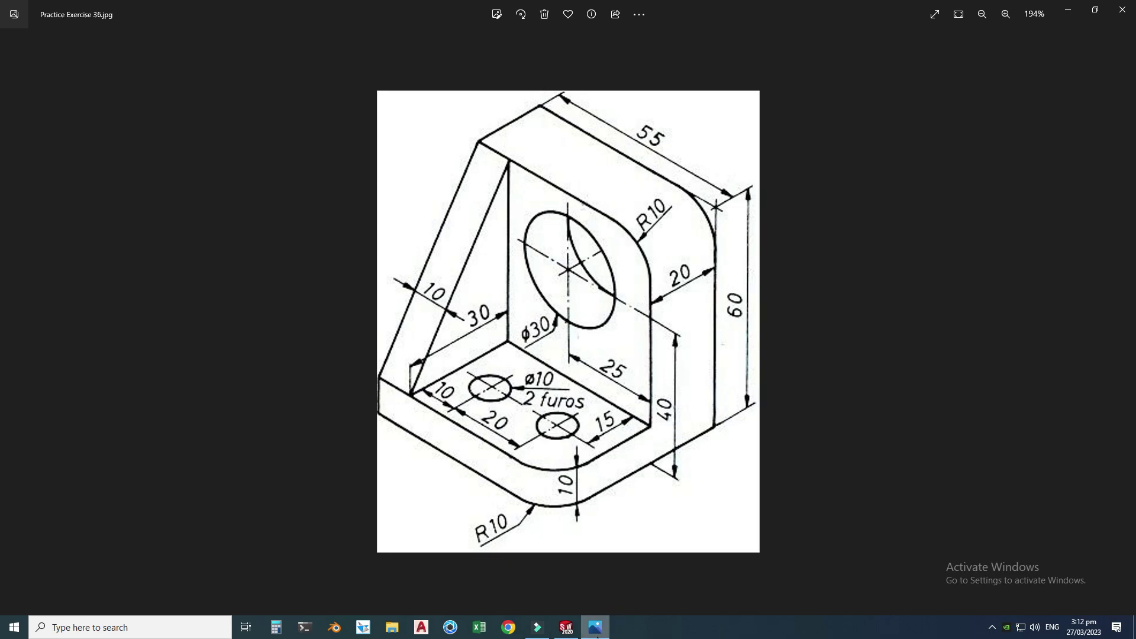
{"action": "left_click", "coordinate": [595, 628]}
{"action": "right_click", "coordinate": [263, 167]}
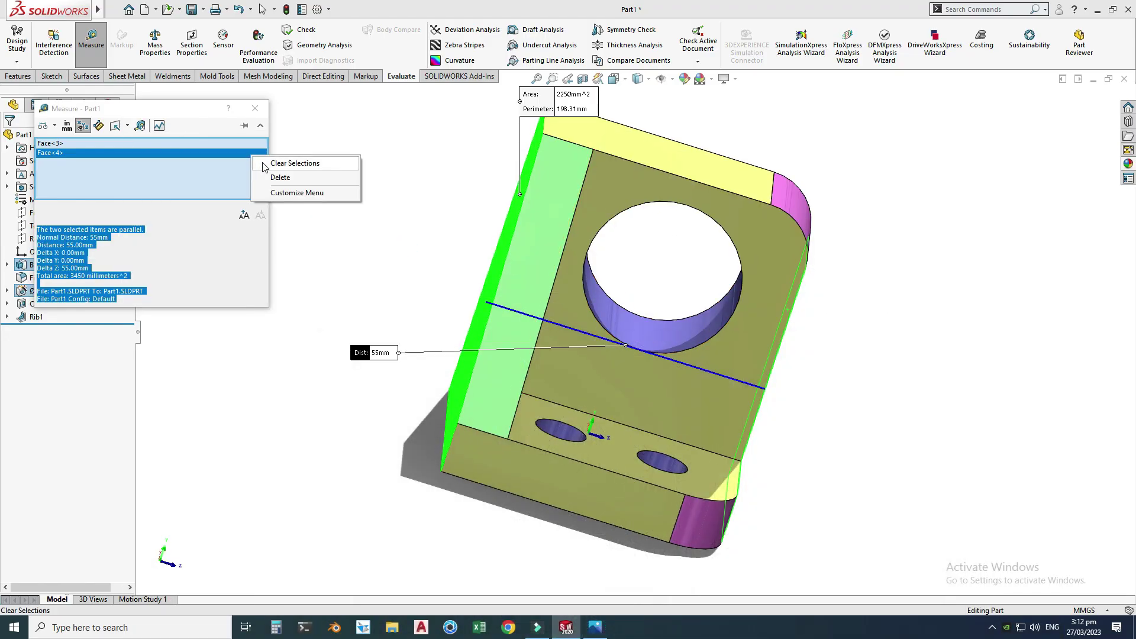
{"action": "left_click", "coordinate": [294, 163]}
Step: Measure the height of the wall hole's centre above the base's underside and compare it with the reference drawing
{"action": "left_click", "coordinate": [649, 335]}
{"action": "middle_click_drag", "start_coordinate": [659, 427], "coordinate": [639, 527]}
{"action": "left_click", "coordinate": [728, 521]}
{"action": "middle_click_drag", "start_coordinate": [728, 521], "coordinate": [734, 453]}
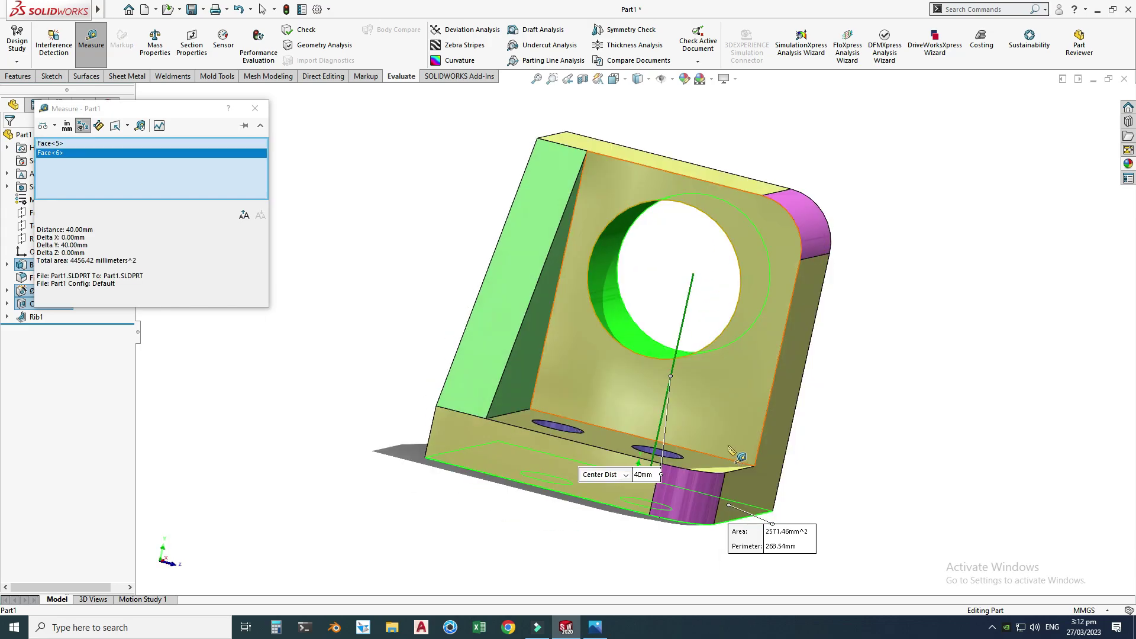
{"action": "left_click", "coordinate": [594, 627]}
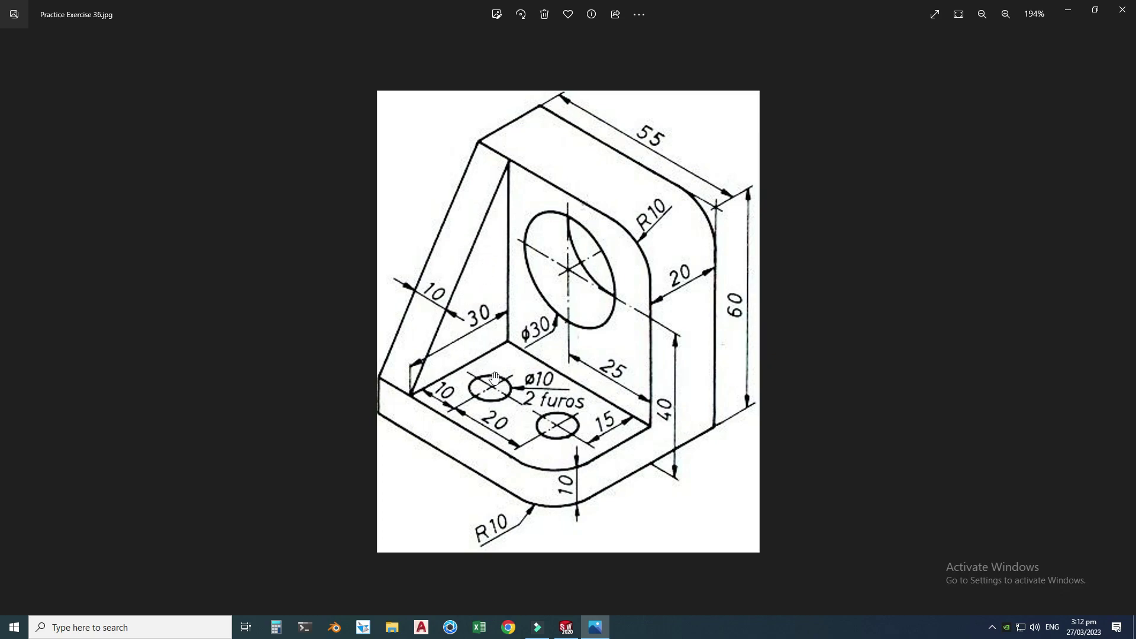
Step: Return from the reference drawing to the SolidWorks part and clear the wall hole and base underside from the measurement
{"action": "left_click", "coordinate": [593, 631]}
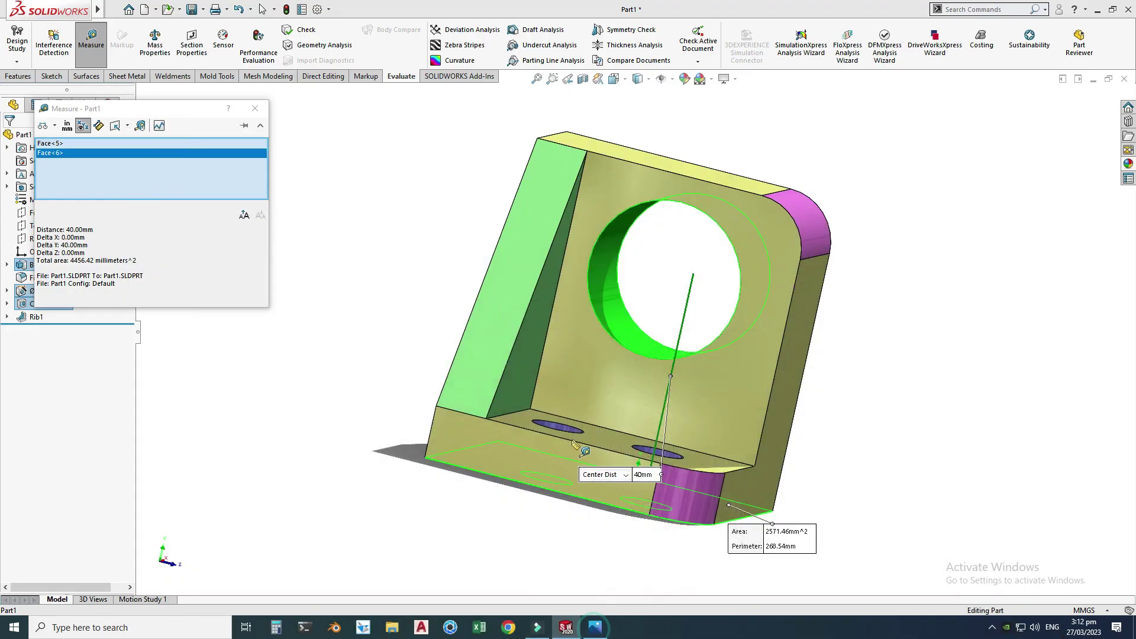
{"action": "right_click", "coordinate": [247, 153]}
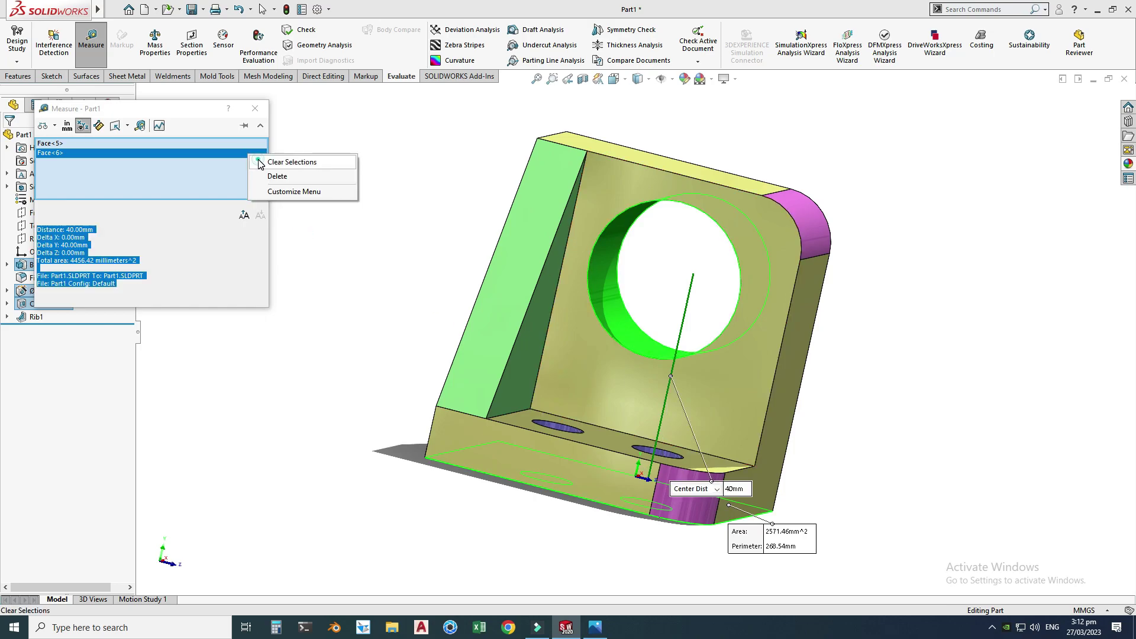
{"action": "left_click", "coordinate": [284, 160]}
Step: Measure the centre distance from the rib's inner face to the nearest base hole, compare it with the reference drawing, and clear the selection
{"action": "middle_click_drag", "start_coordinate": [330, 264], "coordinate": [532, 342]}
{"action": "left_click", "coordinate": [545, 346]}
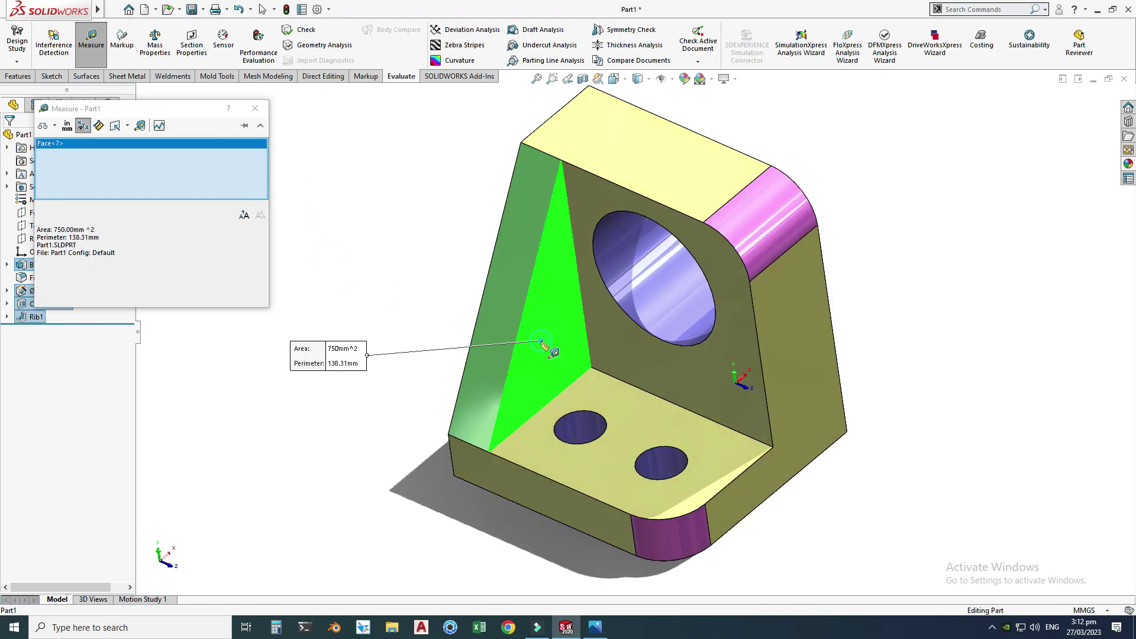
{"action": "left_click", "coordinate": [575, 426]}
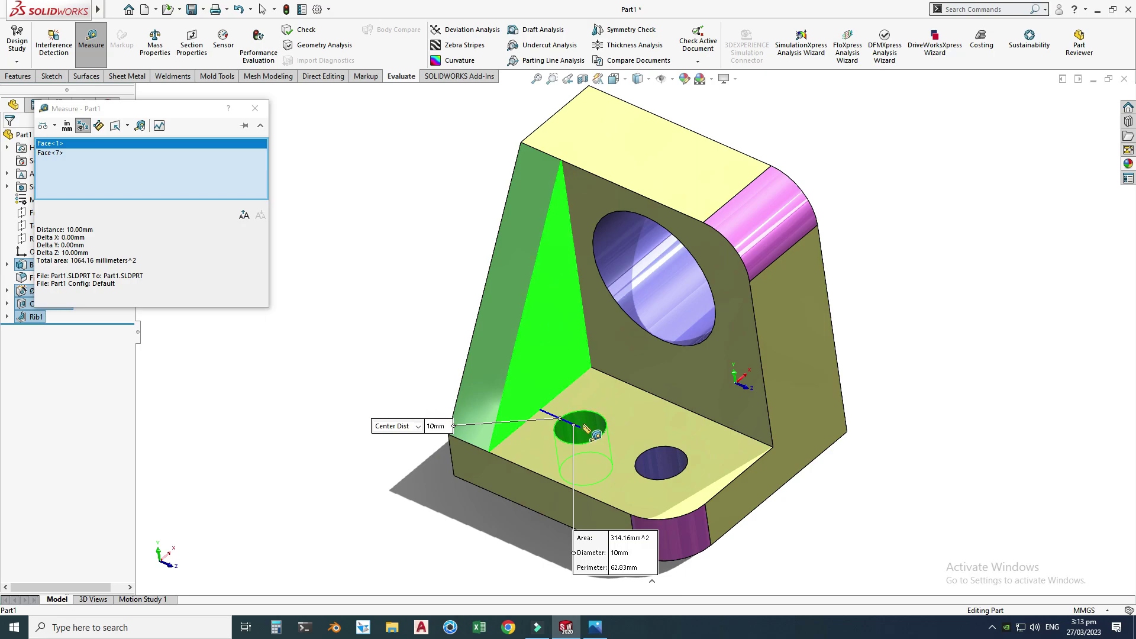
{"action": "key", "text": "alt+Tab"}
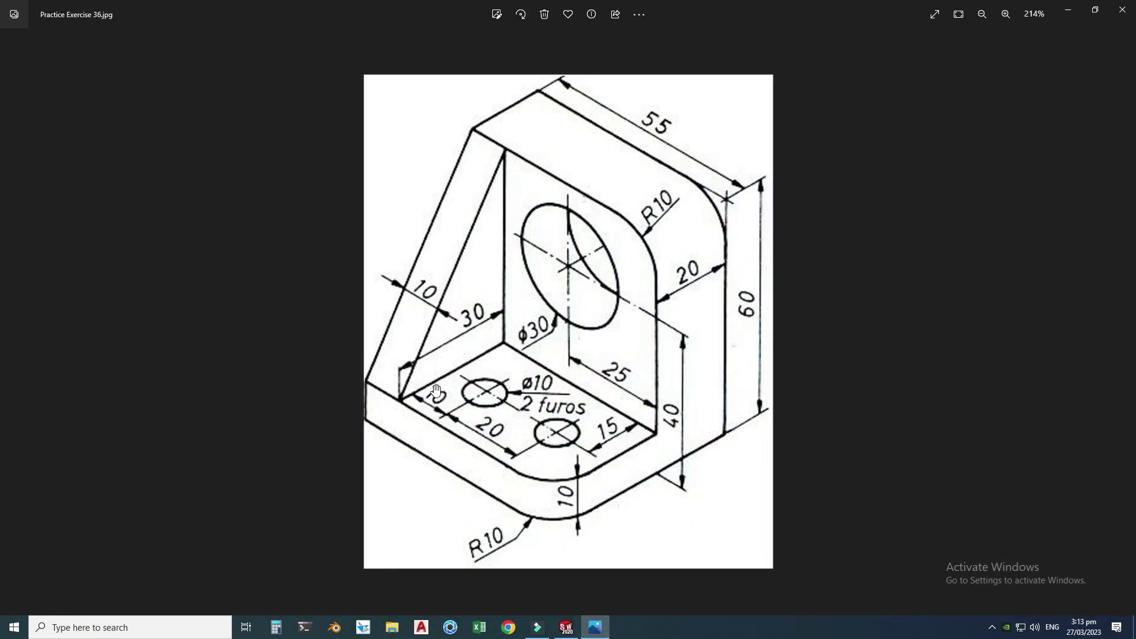
{"action": "left_click", "coordinate": [602, 620]}
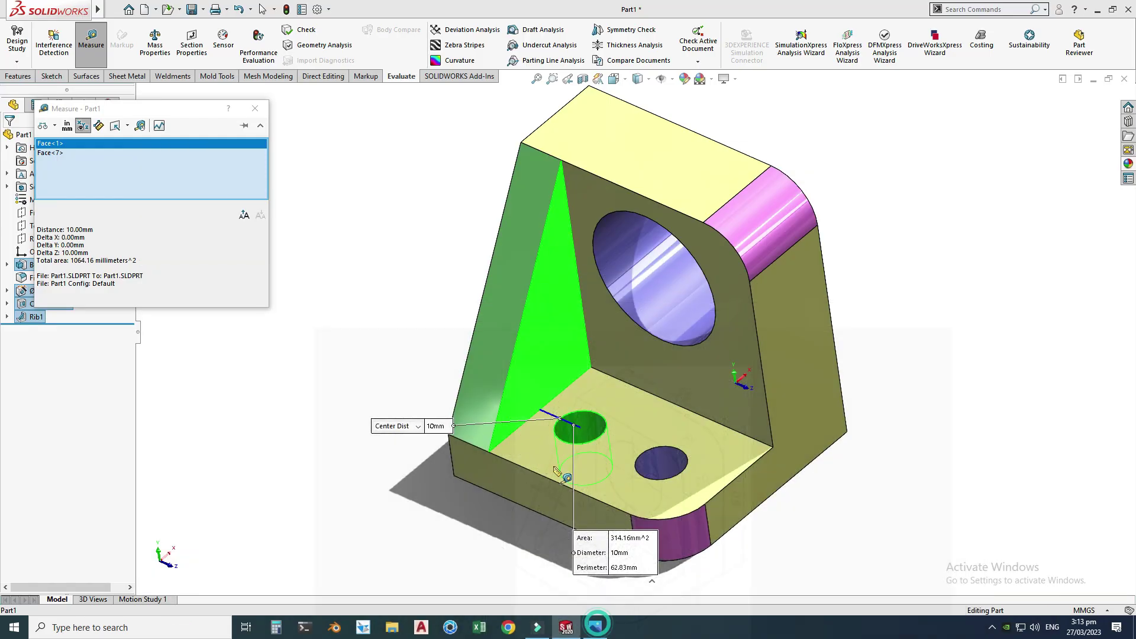
{"action": "right_click", "coordinate": [240, 152]}
{"action": "left_click", "coordinate": [273, 158]}
Step: Close the Measure tool and review the whole finished bracket
{"action": "middle_click_drag", "start_coordinate": [399, 223], "coordinate": [449, 241]}
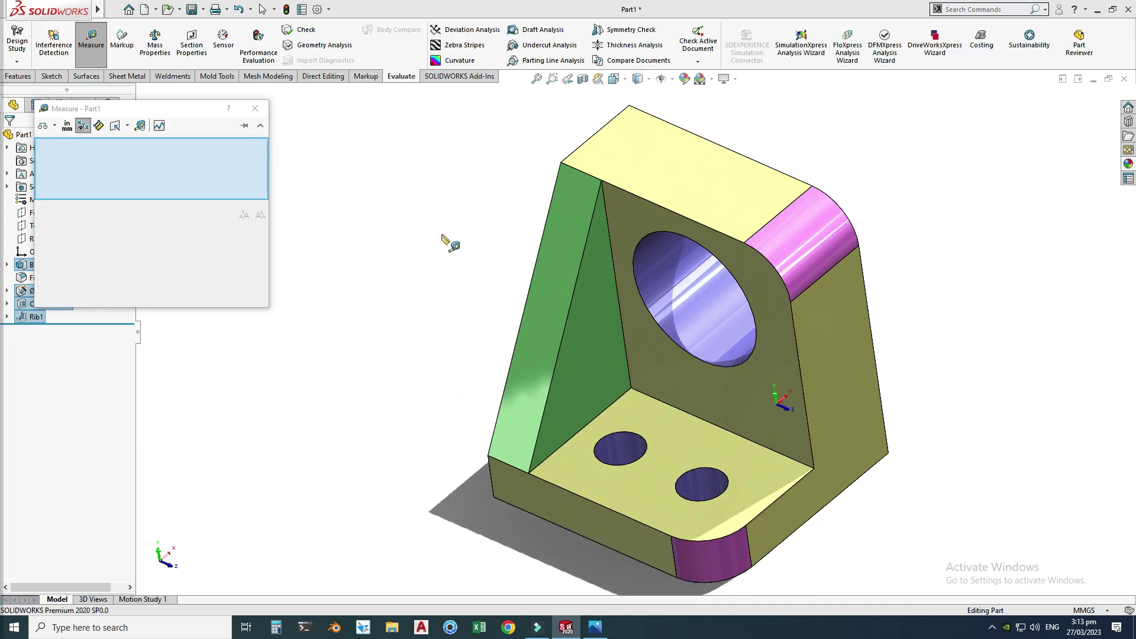
{"action": "left_click", "coordinate": [255, 108]}
{"action": "middle_click_drag", "start_coordinate": [730, 241], "coordinate": [824, 332]}
{"action": "scroll", "coordinate": [824, 332], "scroll_direction": "down", "scroll_amount": 2}
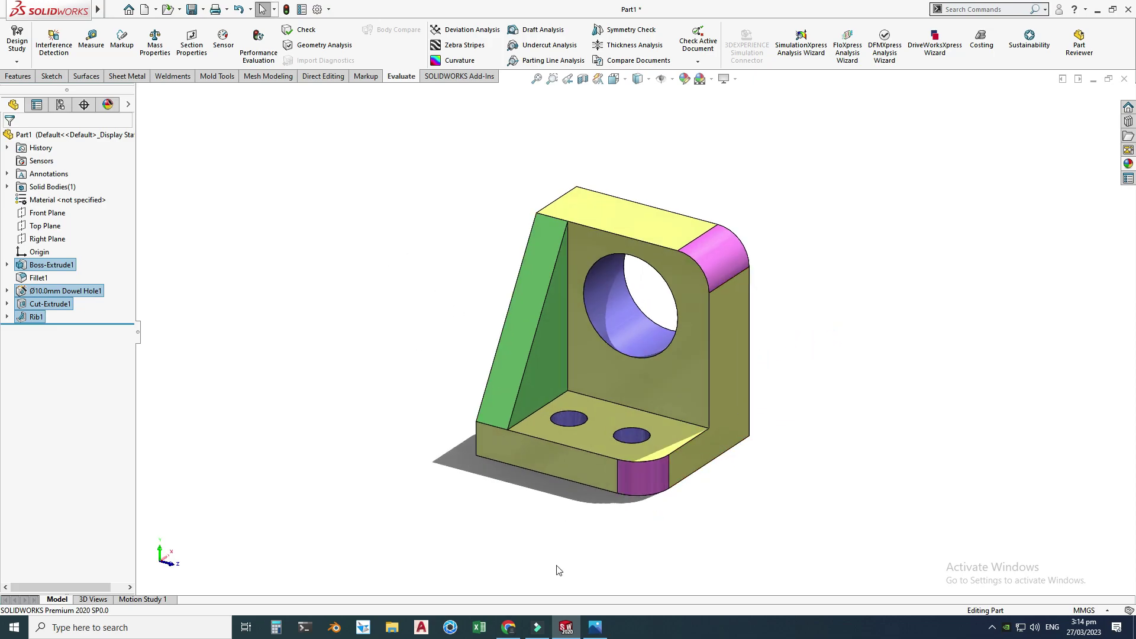
Step: Switch to the Chrome browser and look through the CADable YouTube channel's video list, returning to its beginning
{"action": "left_click", "coordinate": [510, 628]}
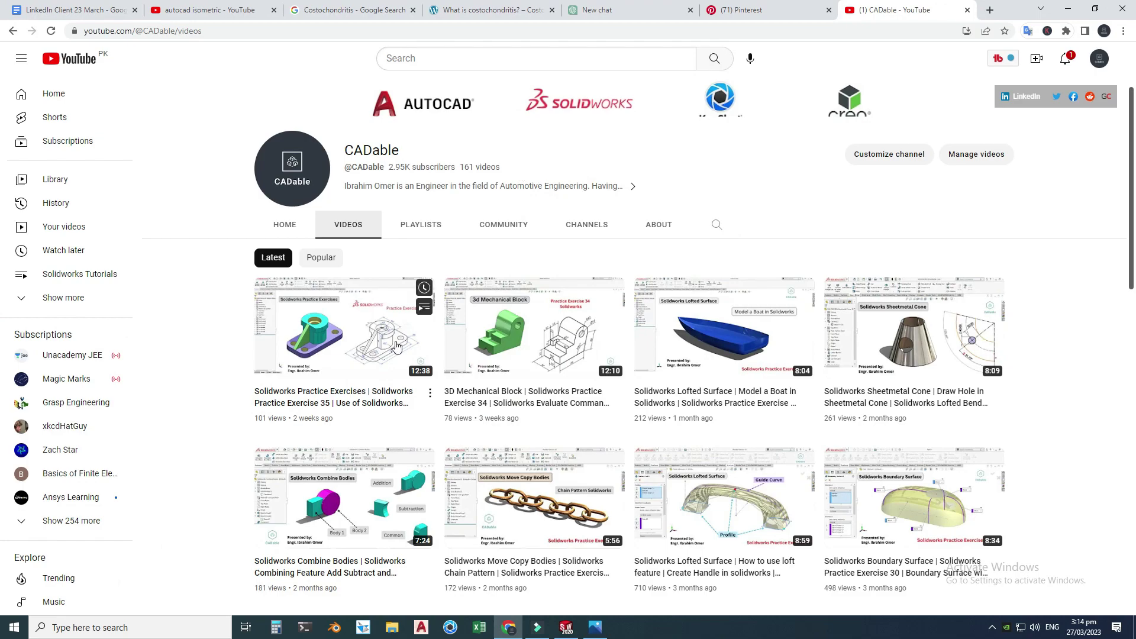
{"action": "scroll", "coordinate": [616, 271], "scroll_direction": "down", "scroll_amount": 3}
{"action": "left_click_drag", "start_coordinate": [1132, 176], "coordinate": [1108, 229]}
{"action": "scroll", "coordinate": [1109, 267], "scroll_direction": "down", "scroll_amount": 5}
{"action": "left_click_drag", "start_coordinate": [1130, 152], "coordinate": [1125, 382]}
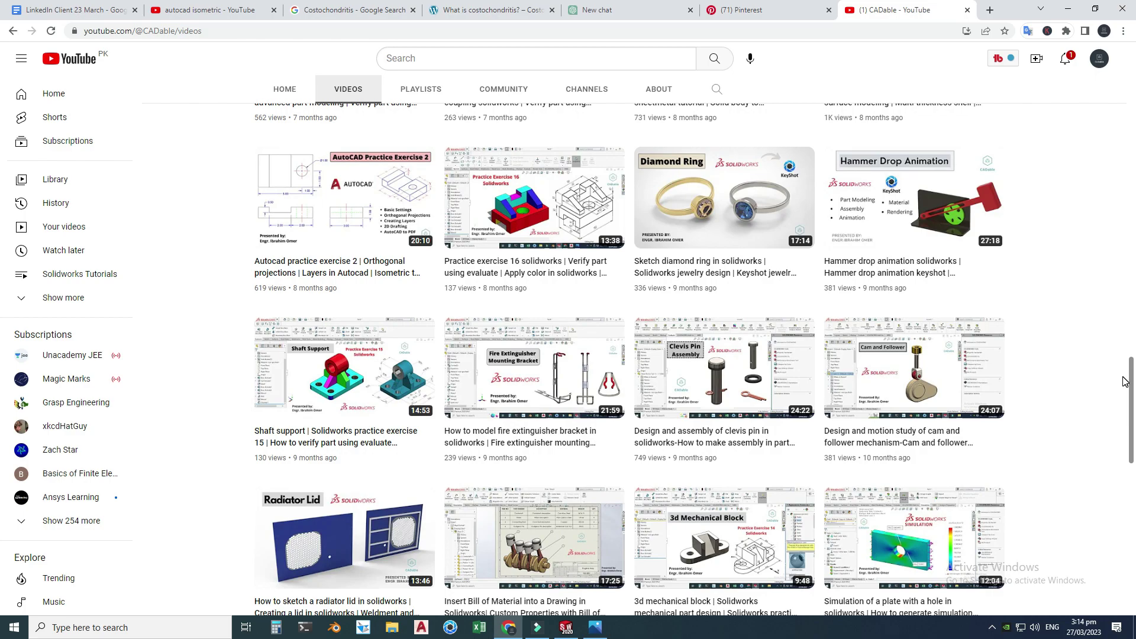
{"action": "left_click_drag", "start_coordinate": [1124, 382], "coordinate": [1124, 521]}
{"action": "key", "text": "Home"}
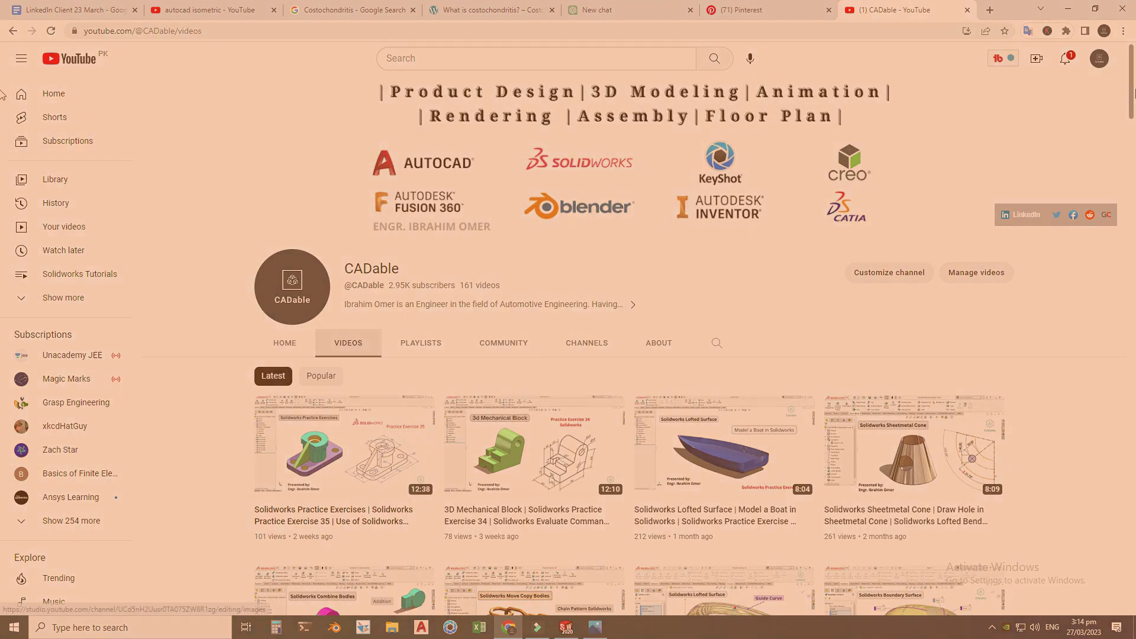